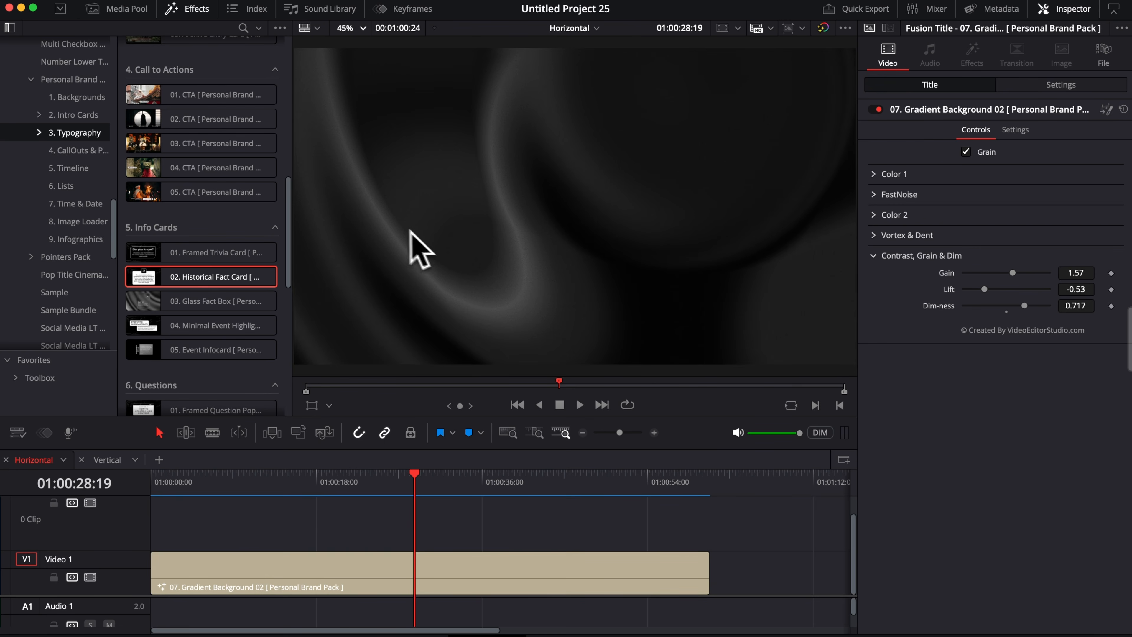
Step: Place the 02. Historical Fact Card title on the track above the gradient background and change its icon to Bell cancel
drag(178, 282, 296, 539)
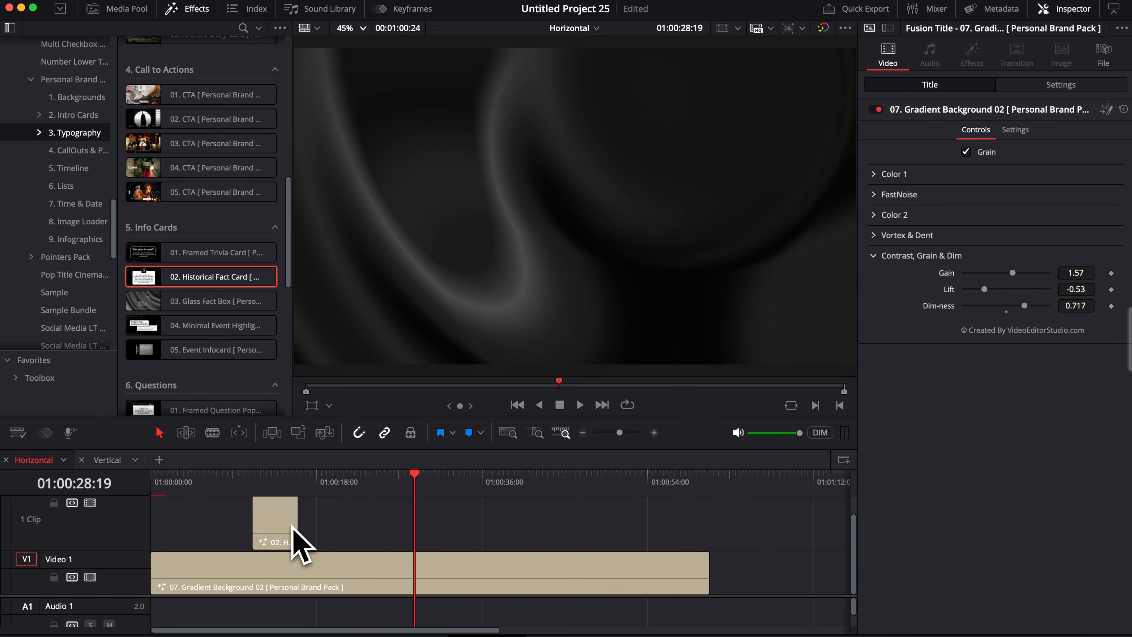
click(276, 493)
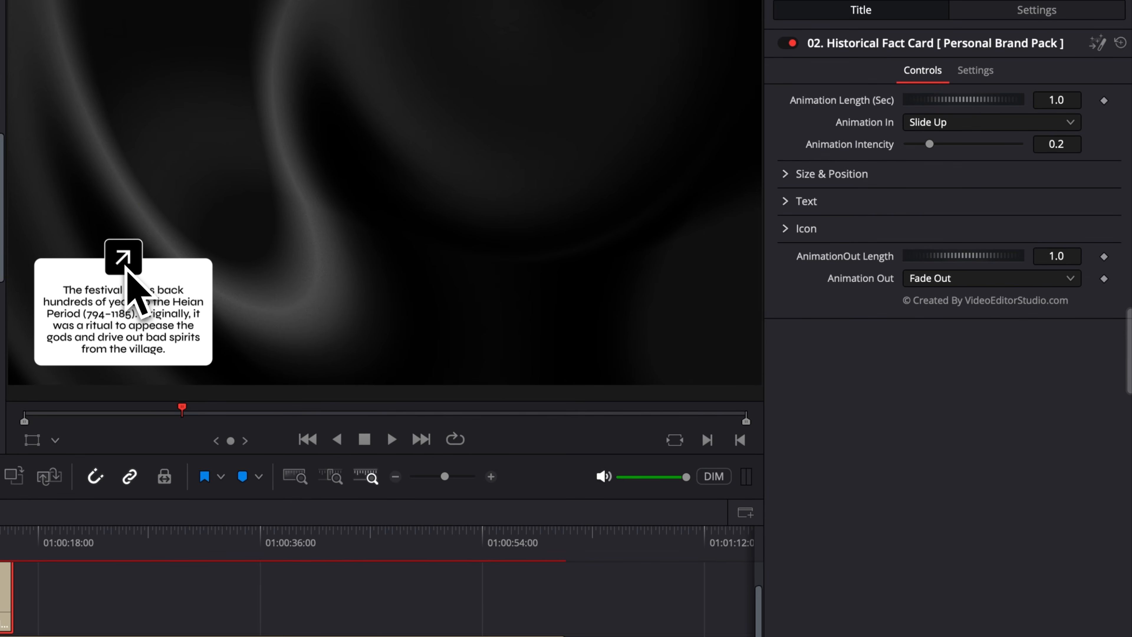
click(797, 228)
click(981, 253)
scroll(972, 450, down, 10)
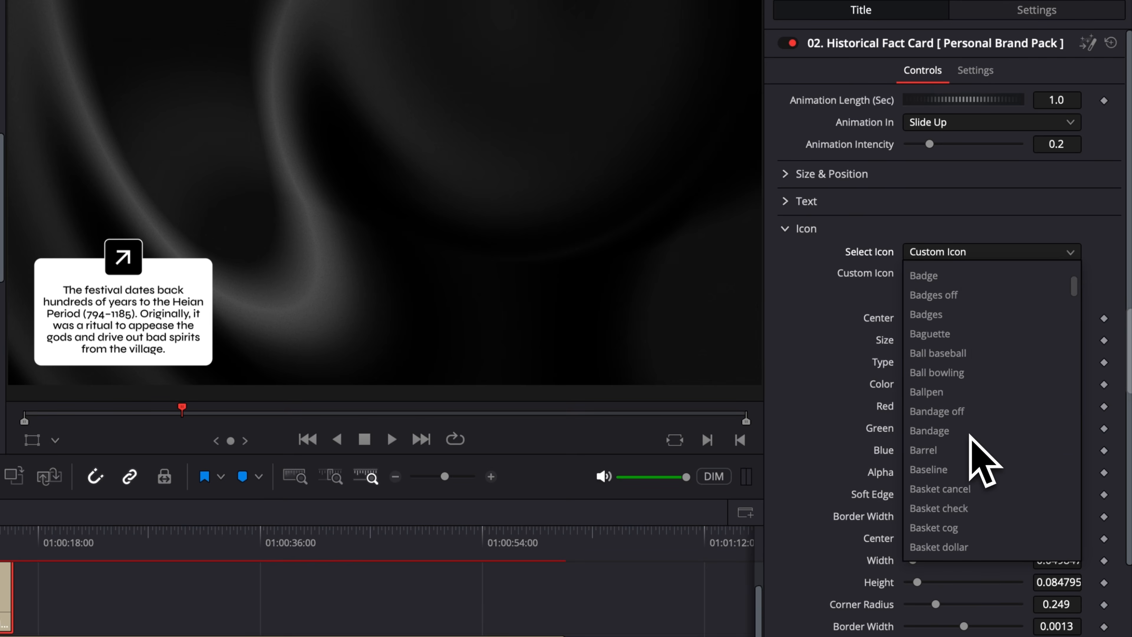
click(959, 442)
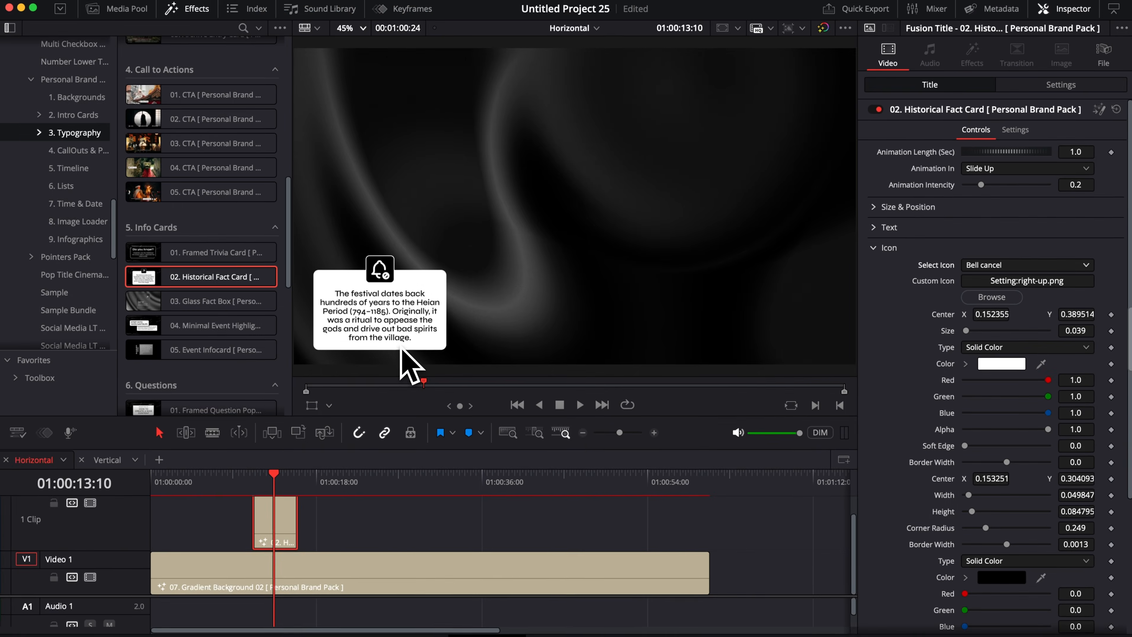
Step: Delete the Historical Fact Card clip and place the 03. Glass Fact Box title above the gradient background, with the playhead over it
key(Delete)
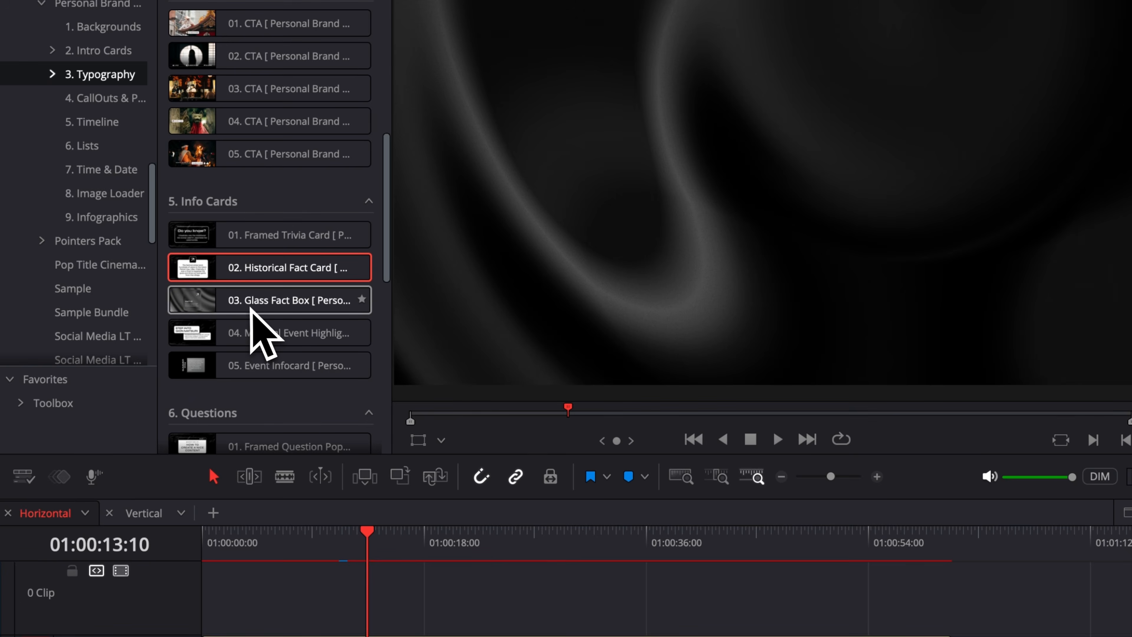
mouse_move(250, 312)
drag(245, 306, 302, 606)
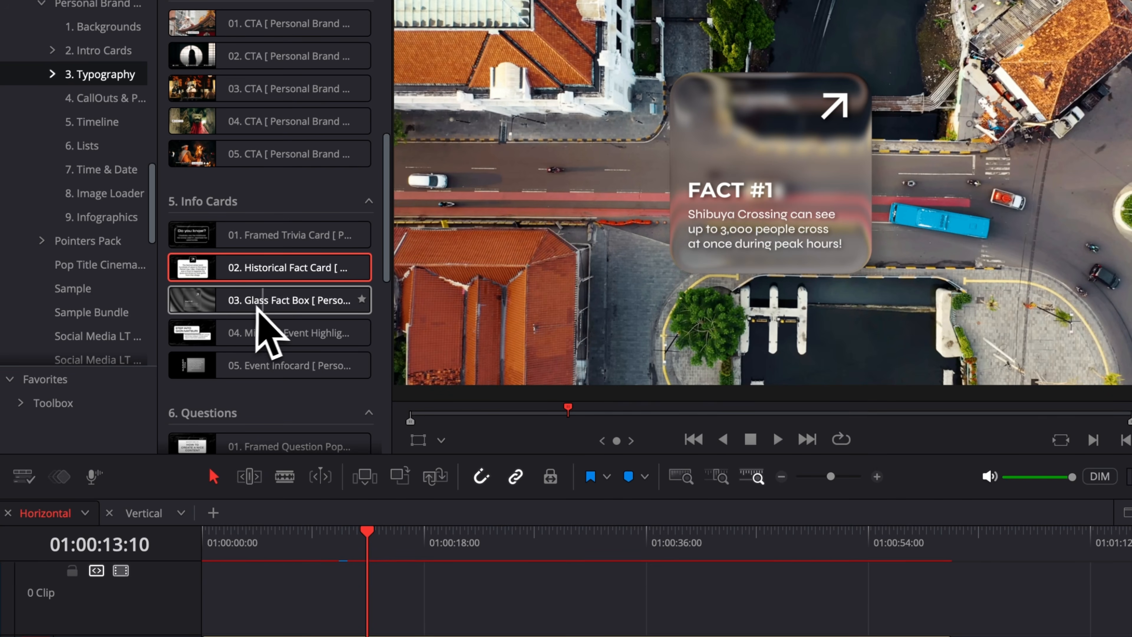
drag(229, 544, 232, 537)
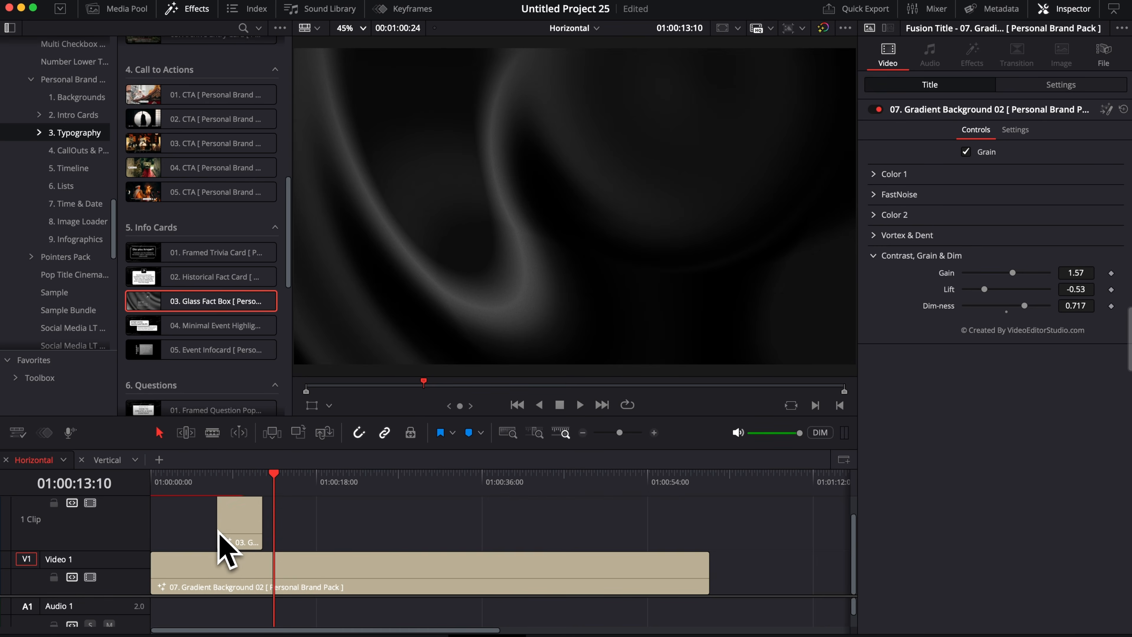
click(235, 480)
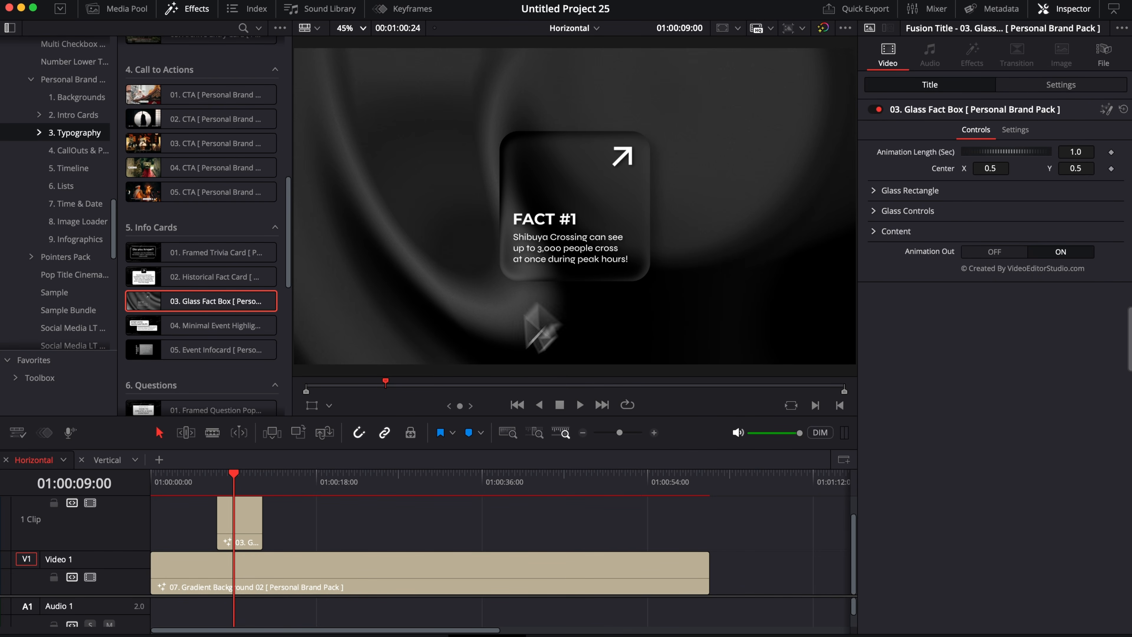
click(246, 533)
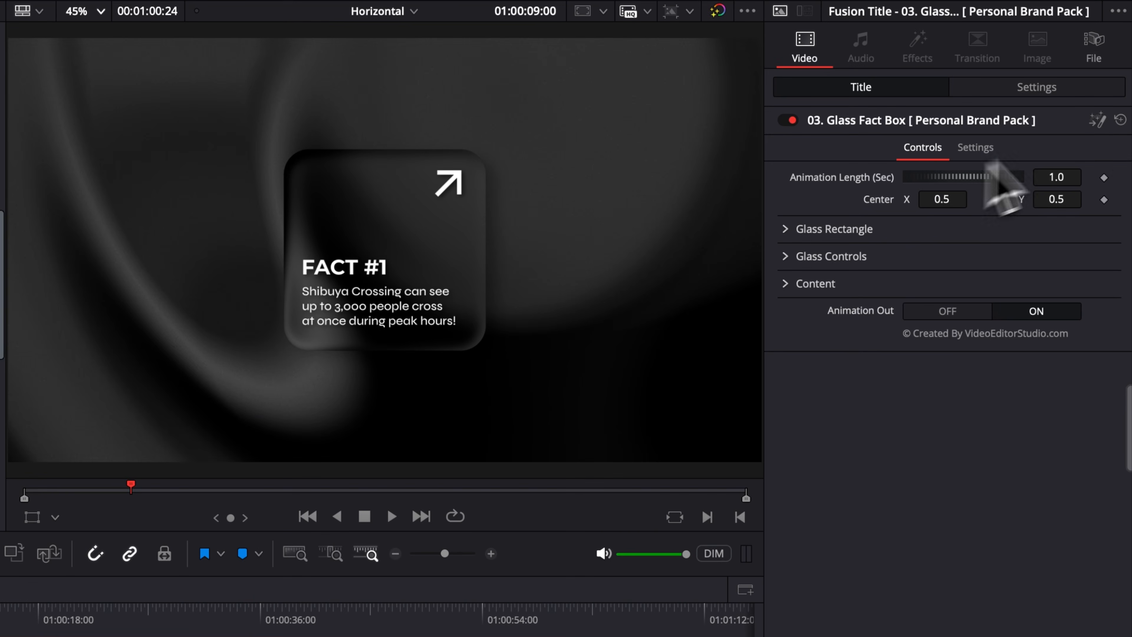
Step: Open the Glass Fact Box title in the Fusion page and examine its node graph from end to end
click(1098, 121)
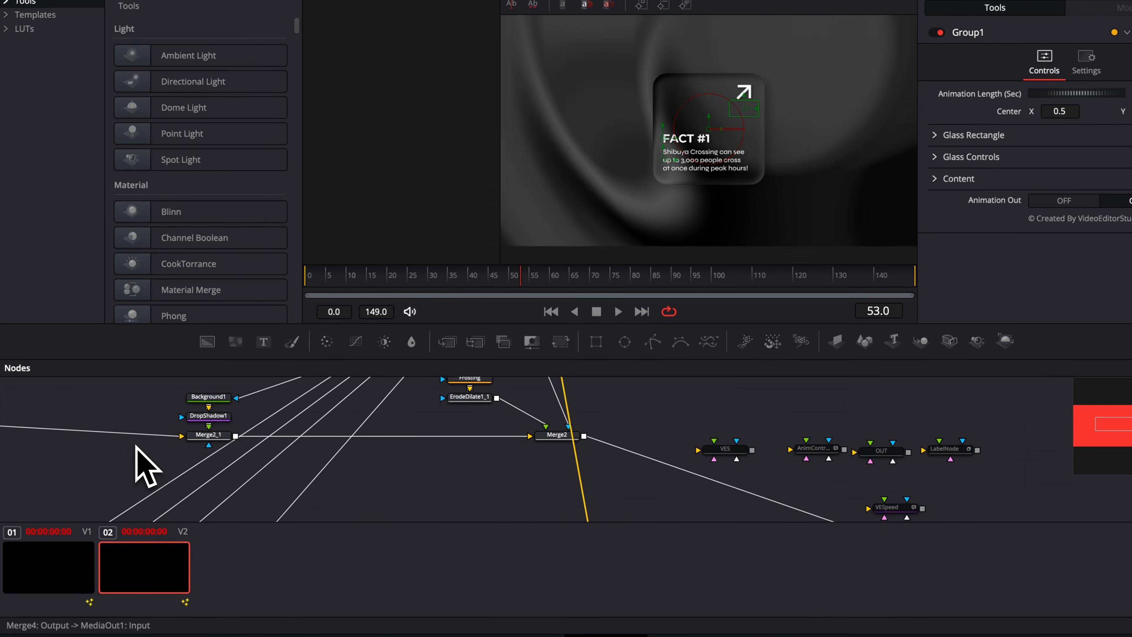
scroll(170, 397, down, 2)
scroll(169, 396, left, 15)
scroll(170, 397, up, 2)
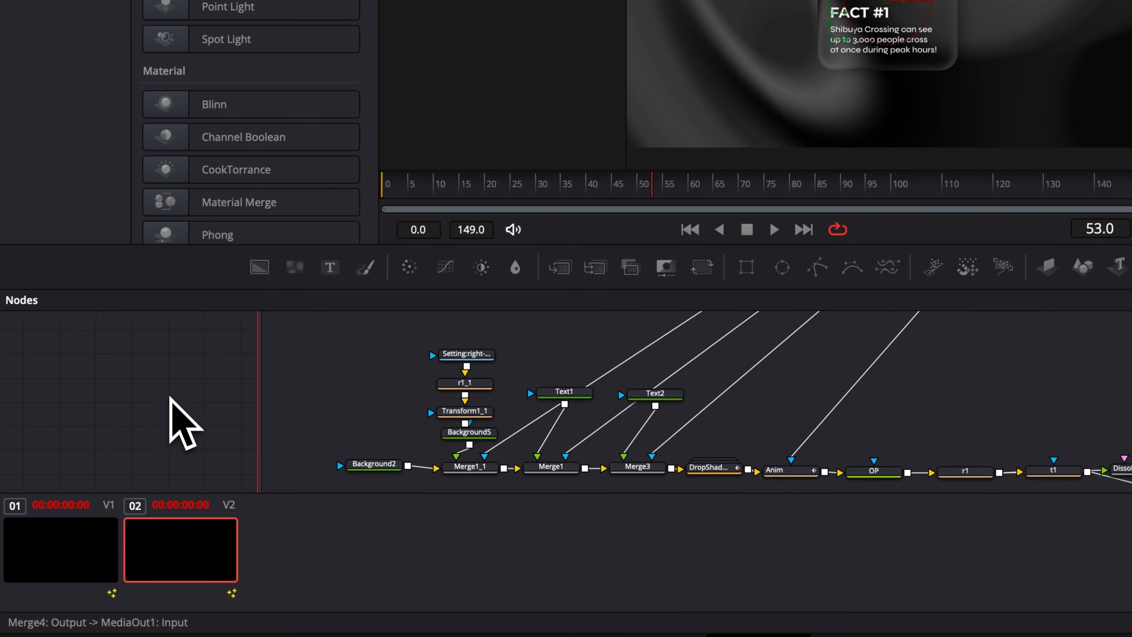
scroll(170, 397, right, 1)
scroll(796, 426, up, 7)
scroll(796, 425, right, 7)
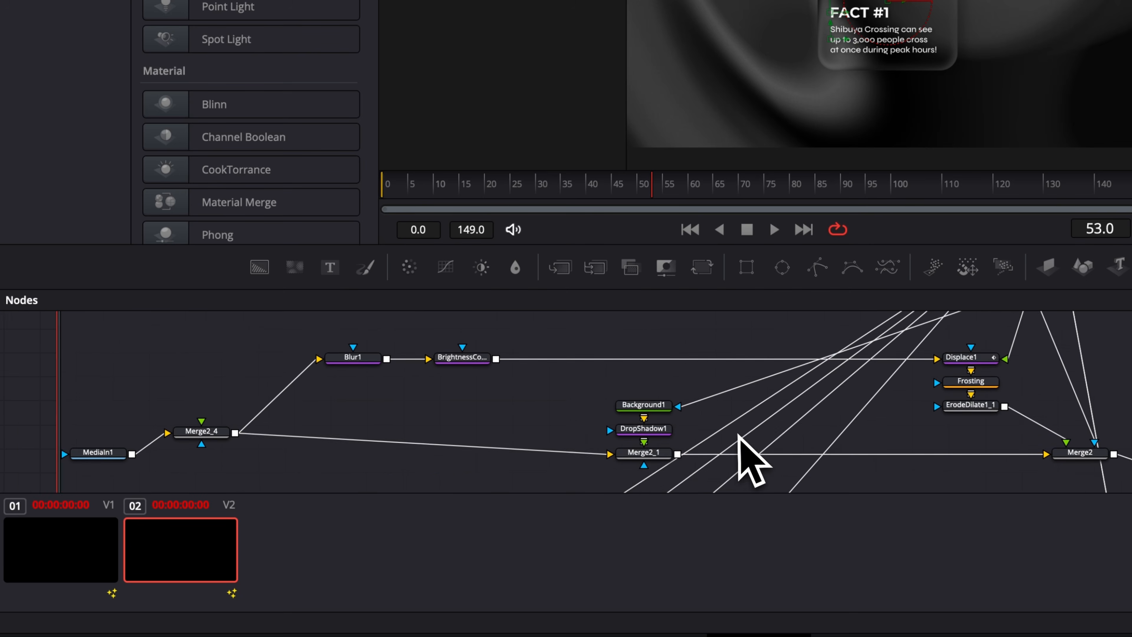
scroll(648, 476, down, 1)
scroll(648, 476, right, 3)
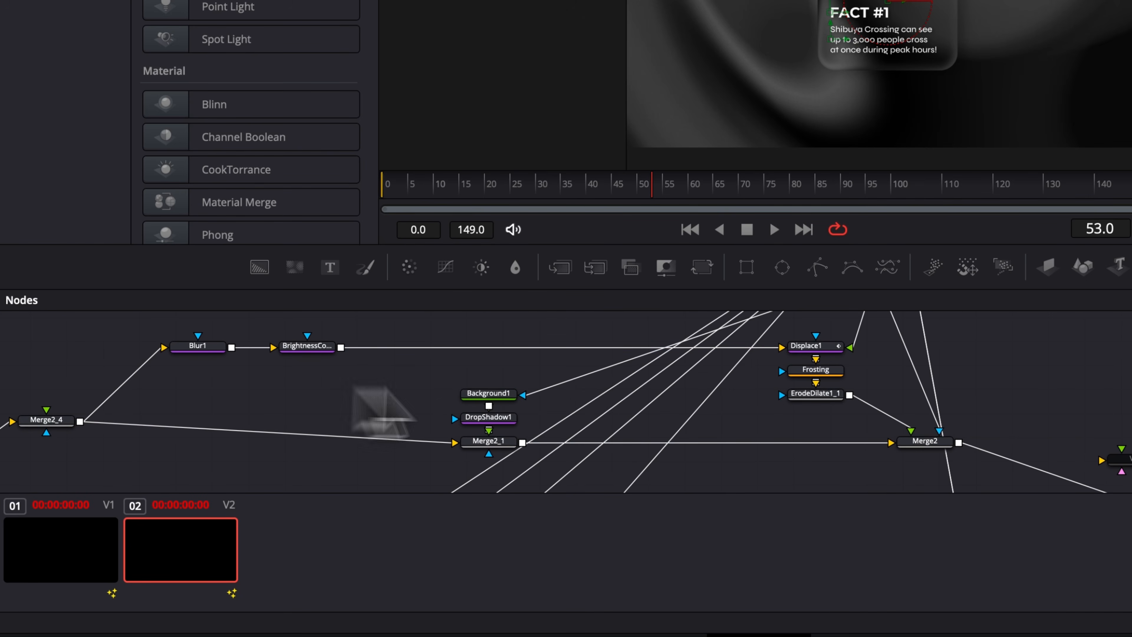
scroll(693, 399, right, 20)
scroll(690, 386, right, 1)
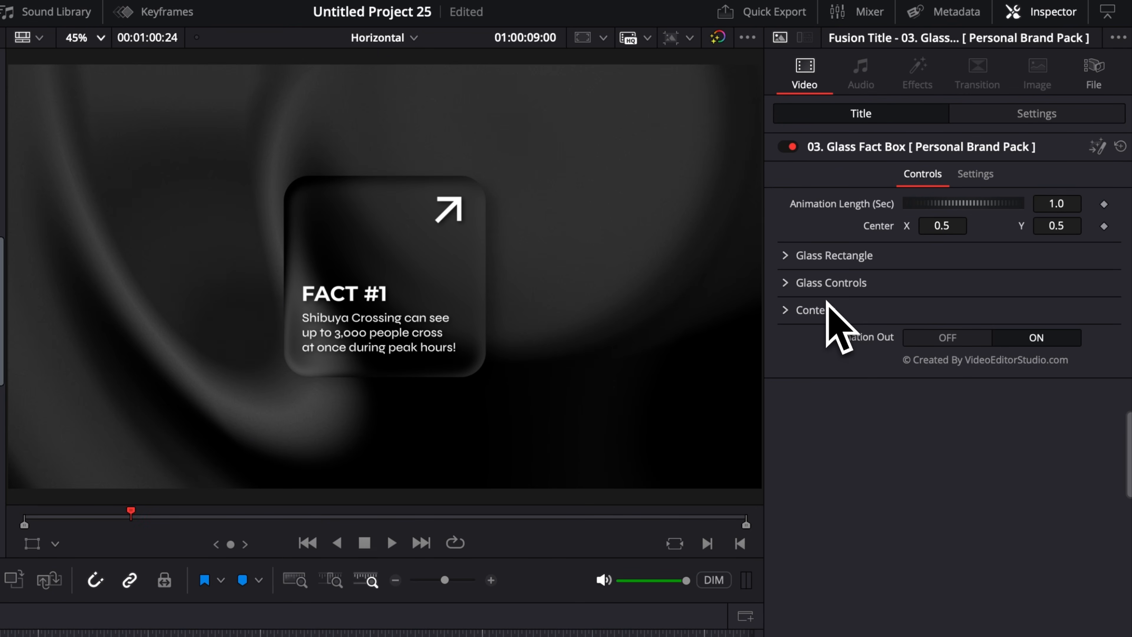
Step: Play back the Glass Fact Box clip from its start to review the animation and playback speed
key(Up)
key(space)
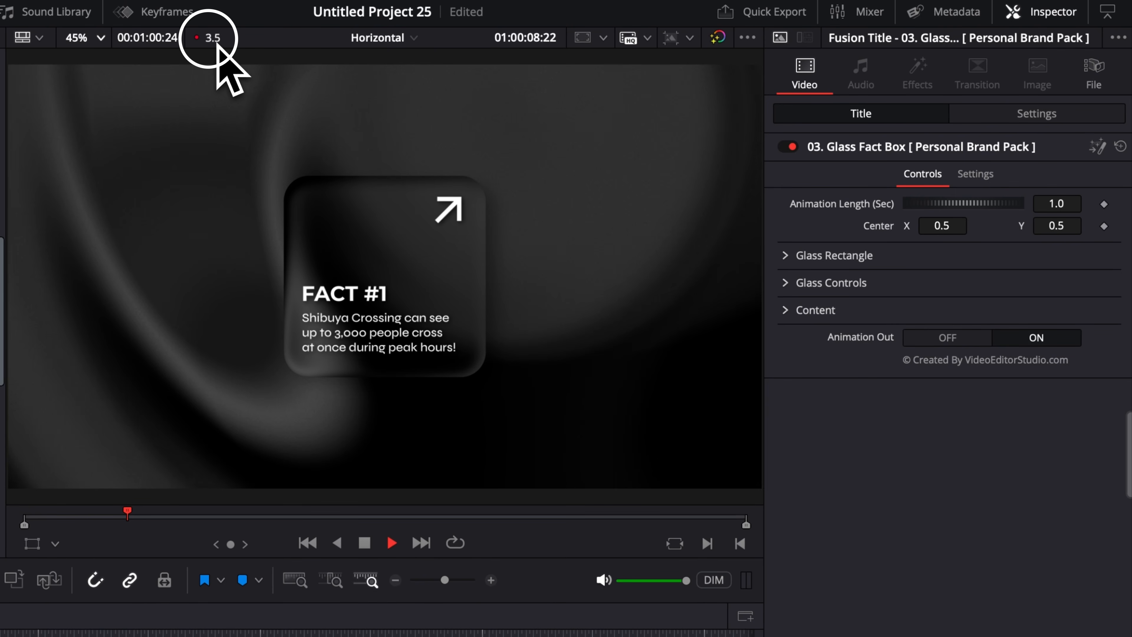
key(space)
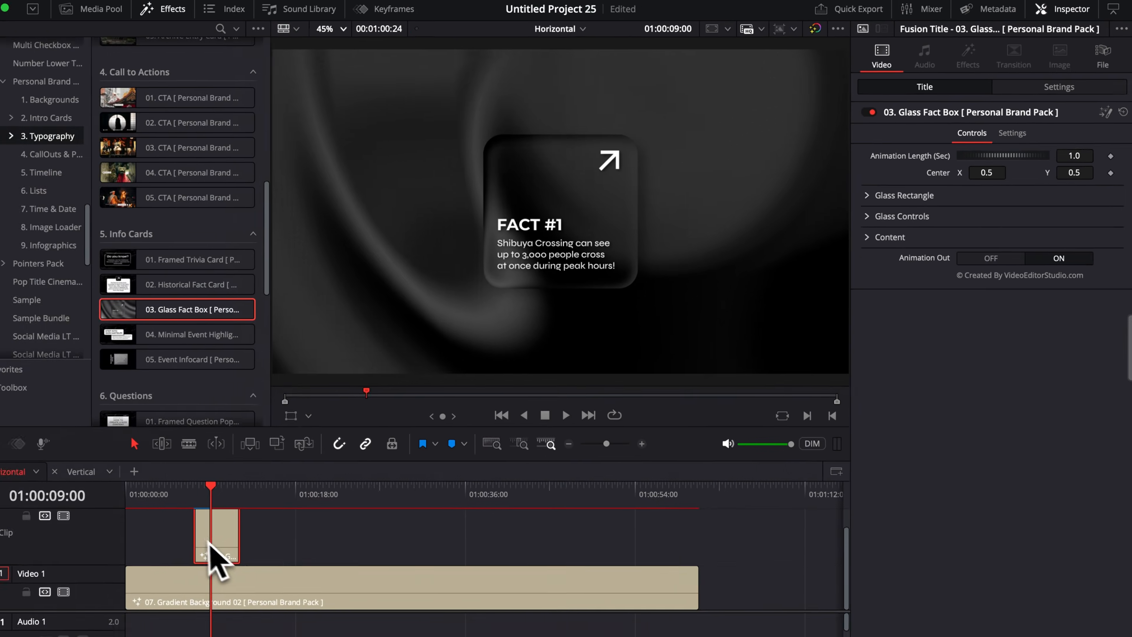
key(Up)
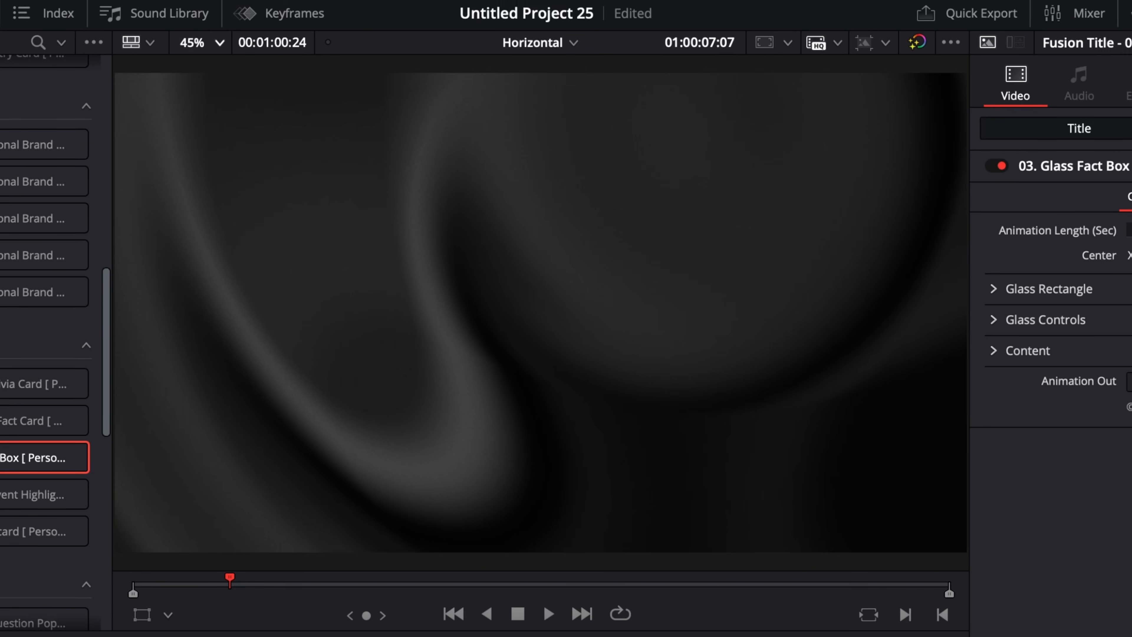
key(space)
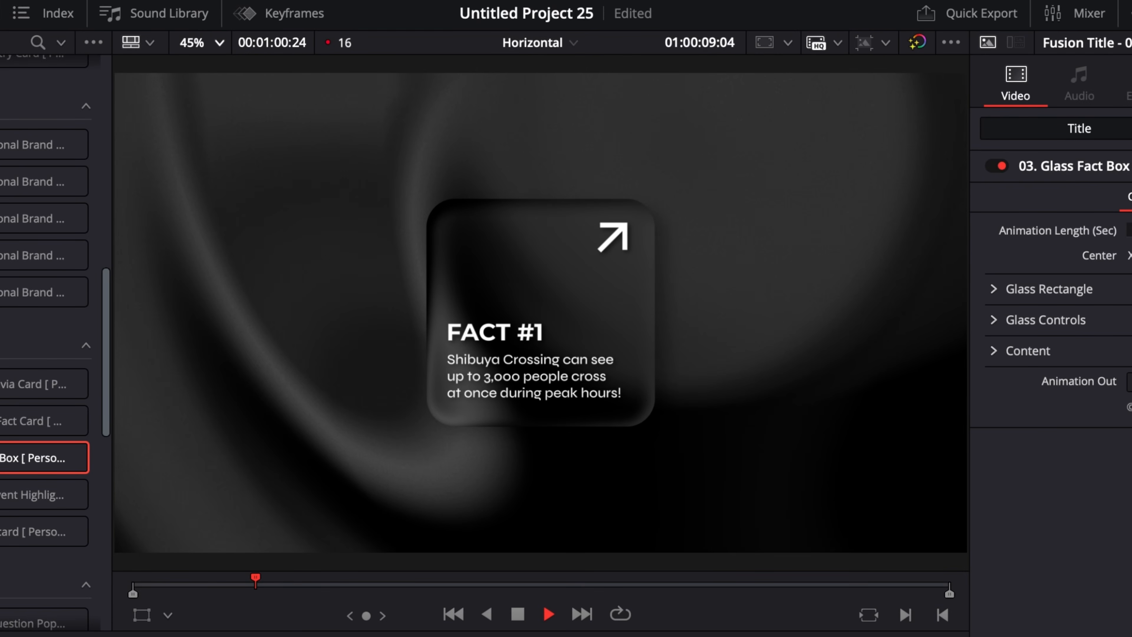
key(space)
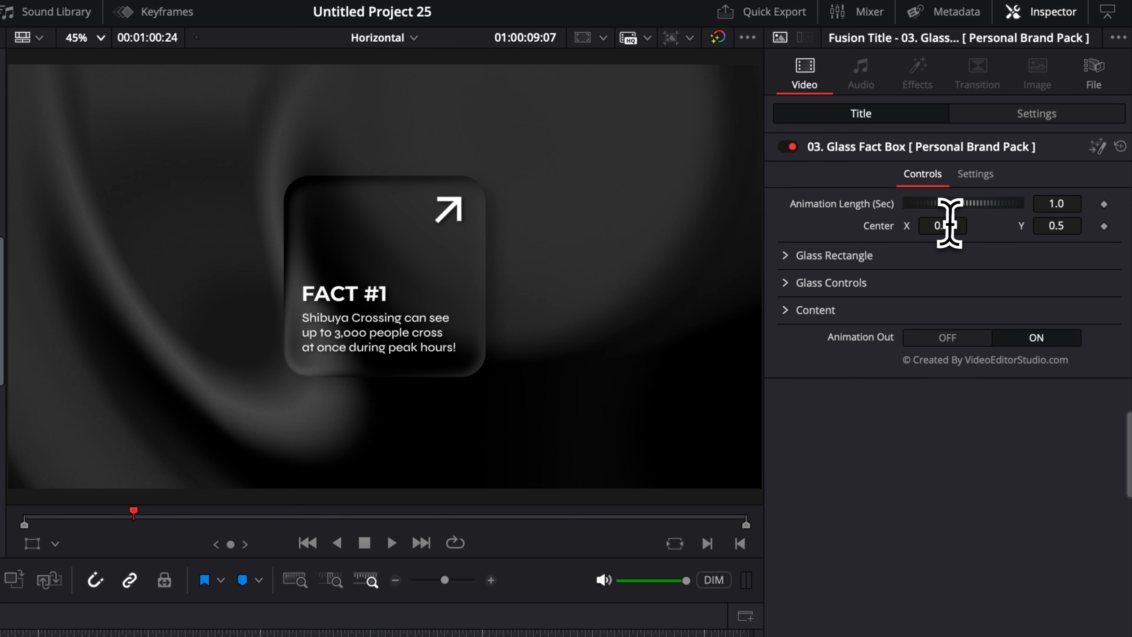
Step: Move the glass box's center to X 0.19, Y 0.333 and set its Glass Rectangle border width to 0.003
drag(942, 226, 823, 225)
drag(1056, 225, 982, 225)
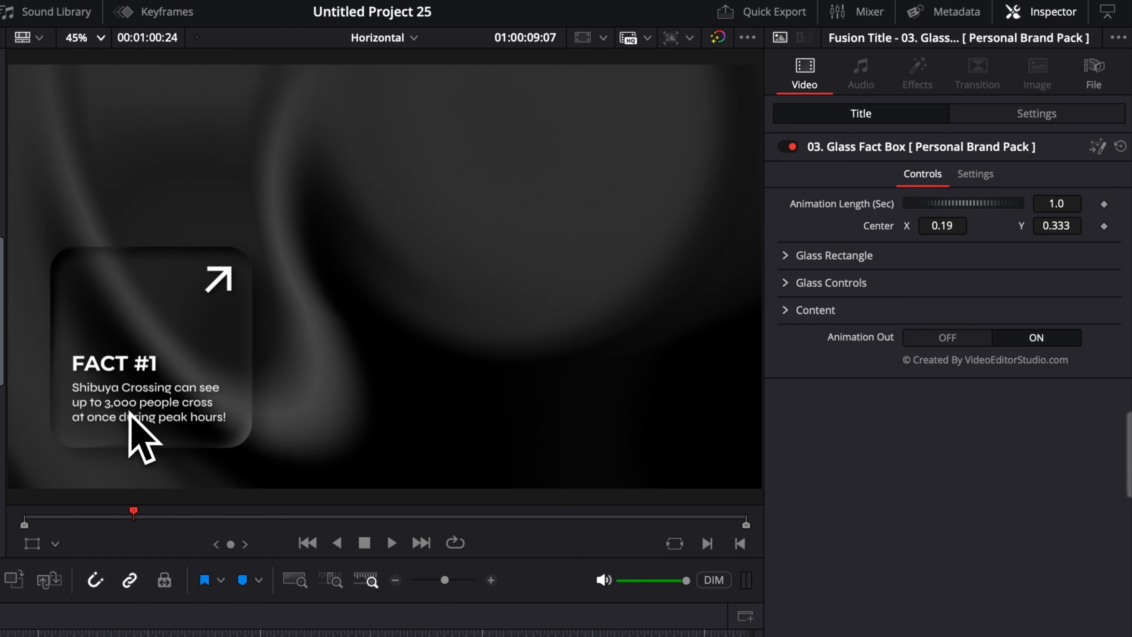
click(792, 264)
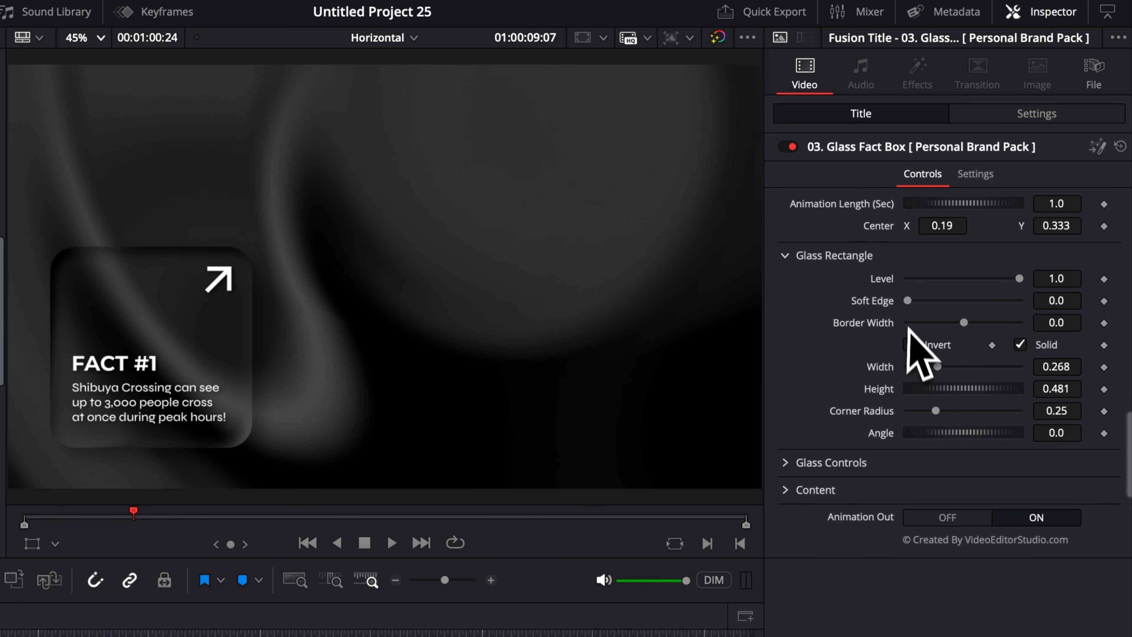
drag(917, 302, 863, 308)
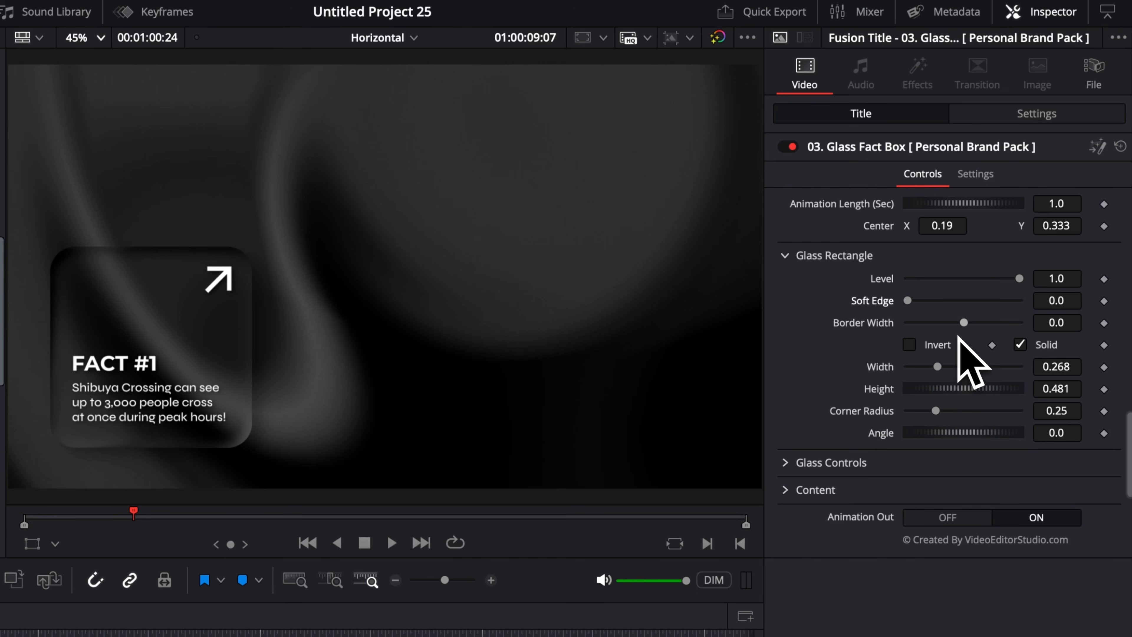
drag(961, 327, 963, 330)
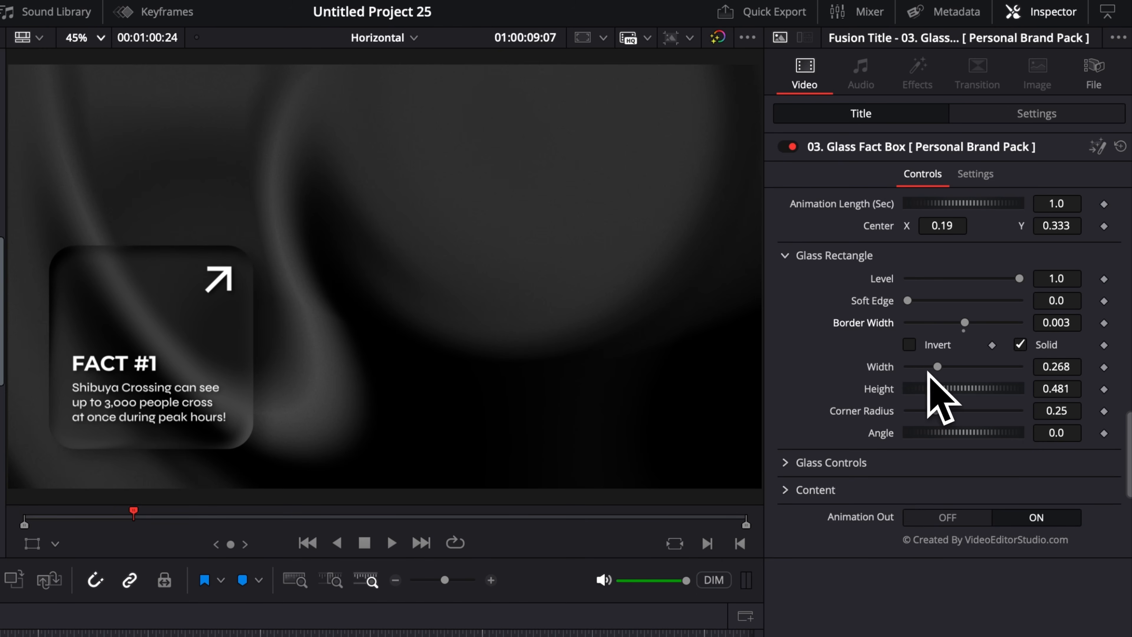
click(789, 258)
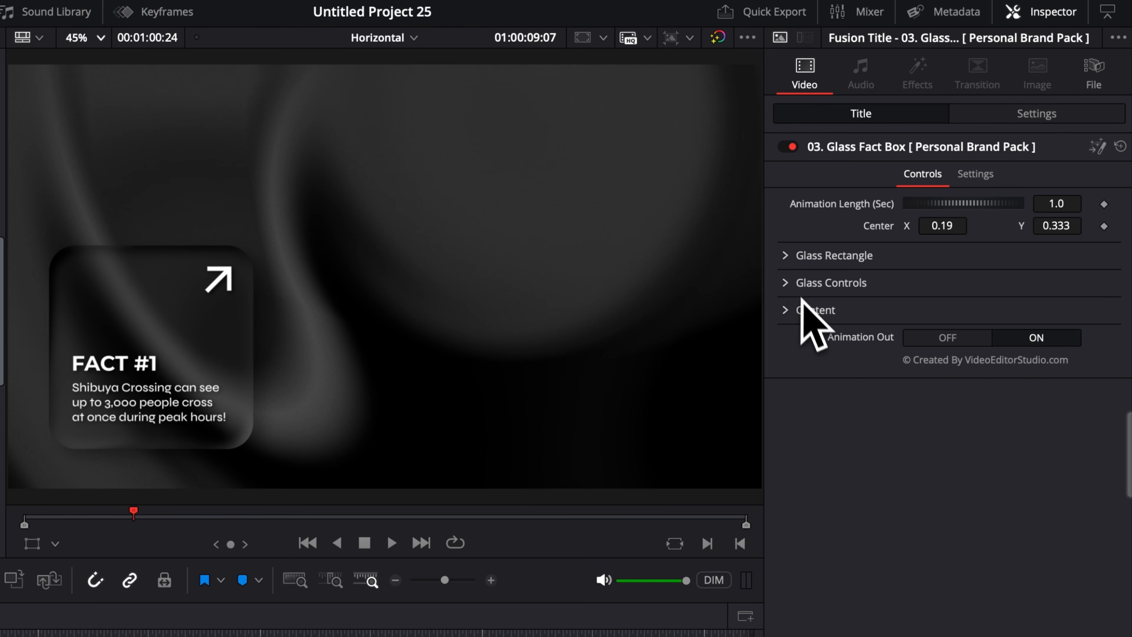
Step: Set the glass effect's Blur Size to 26.0 and Refraction Strength to -0.44, trying a darker Lift before restoring it to 0.0
click(786, 285)
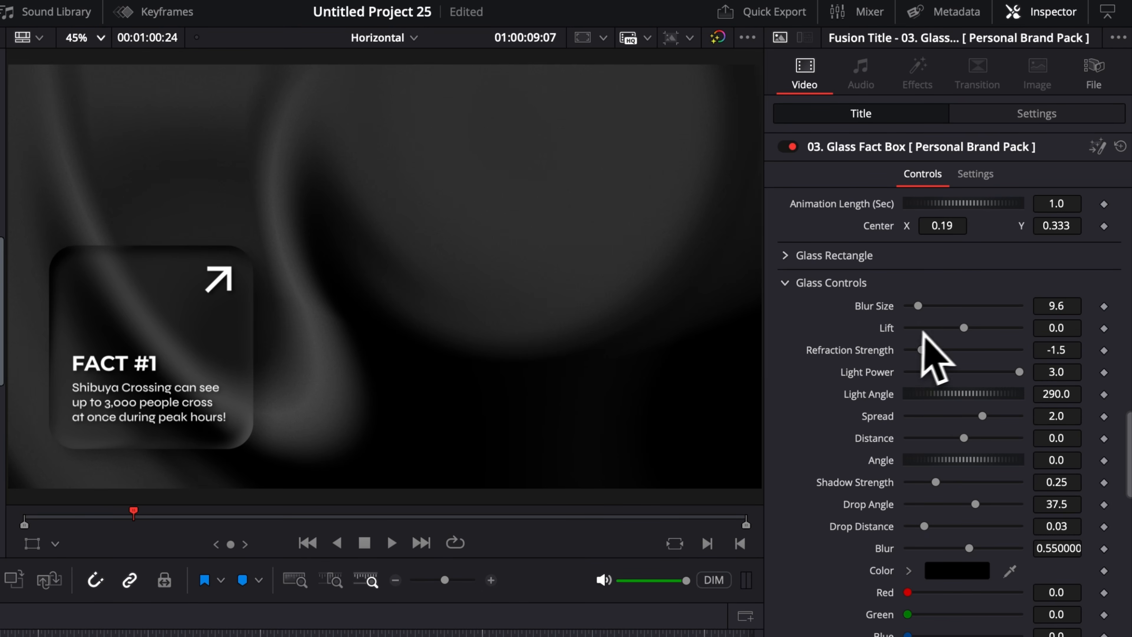
click(937, 306)
drag(965, 314, 939, 324)
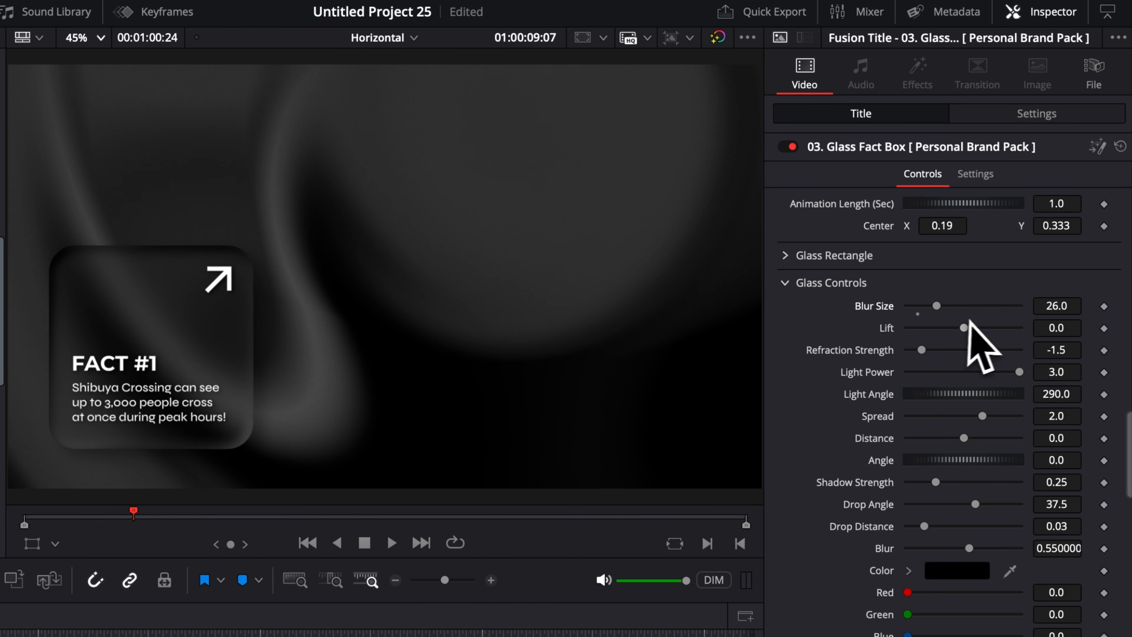
mouse_move(965, 329)
mouse_down()
mouse_move(985, 330)
mouse_move(961, 332)
mouse_up()
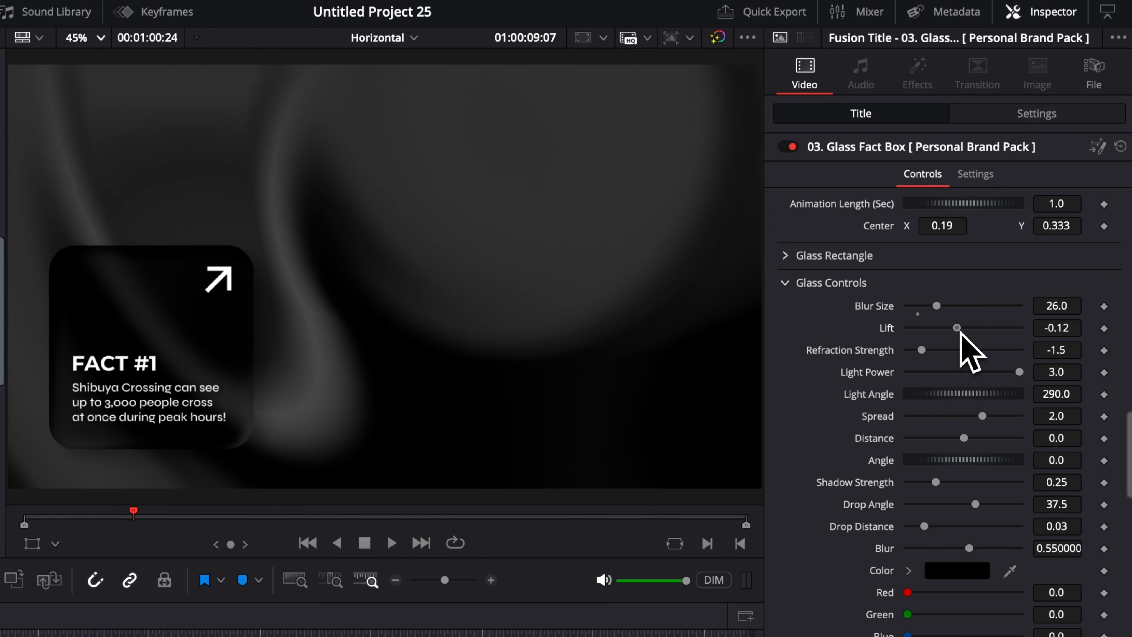
drag(971, 328, 976, 328)
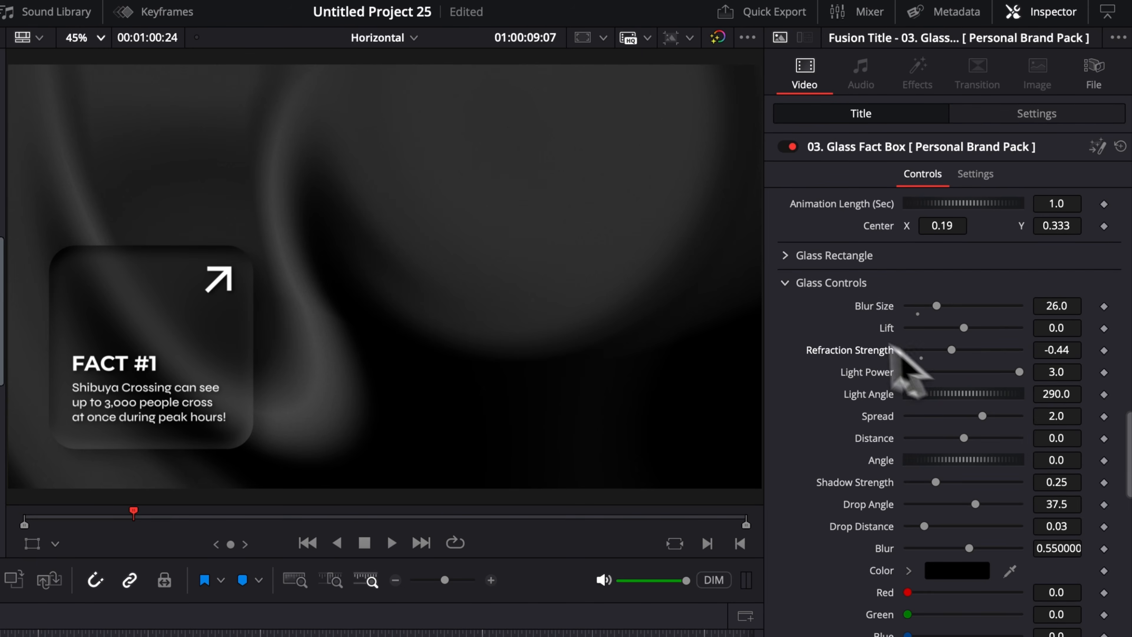
click(876, 212)
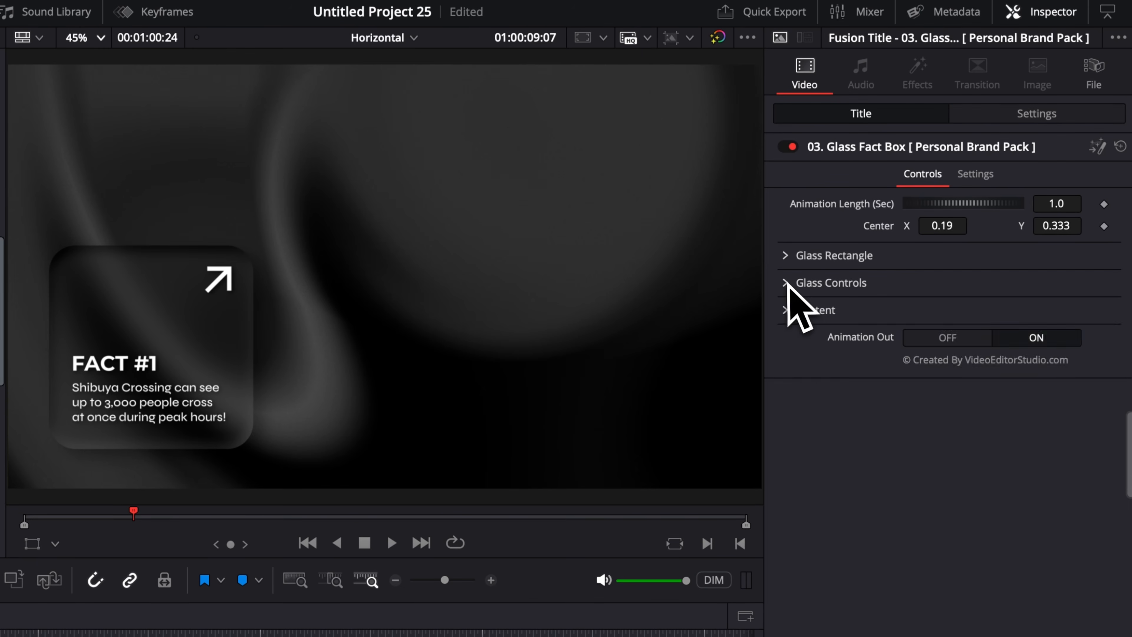
Step: Examine the Icon, Text and DropShadow settings within the Glass Fact Box's content options
click(789, 310)
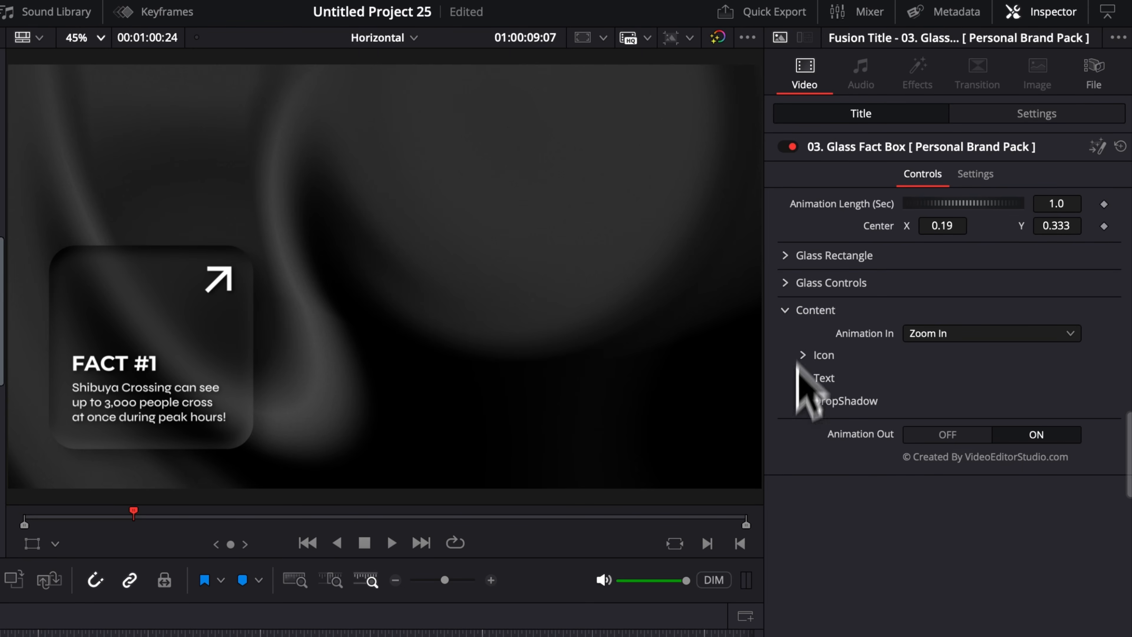
click(805, 356)
click(814, 356)
click(814, 377)
click(814, 378)
click(814, 400)
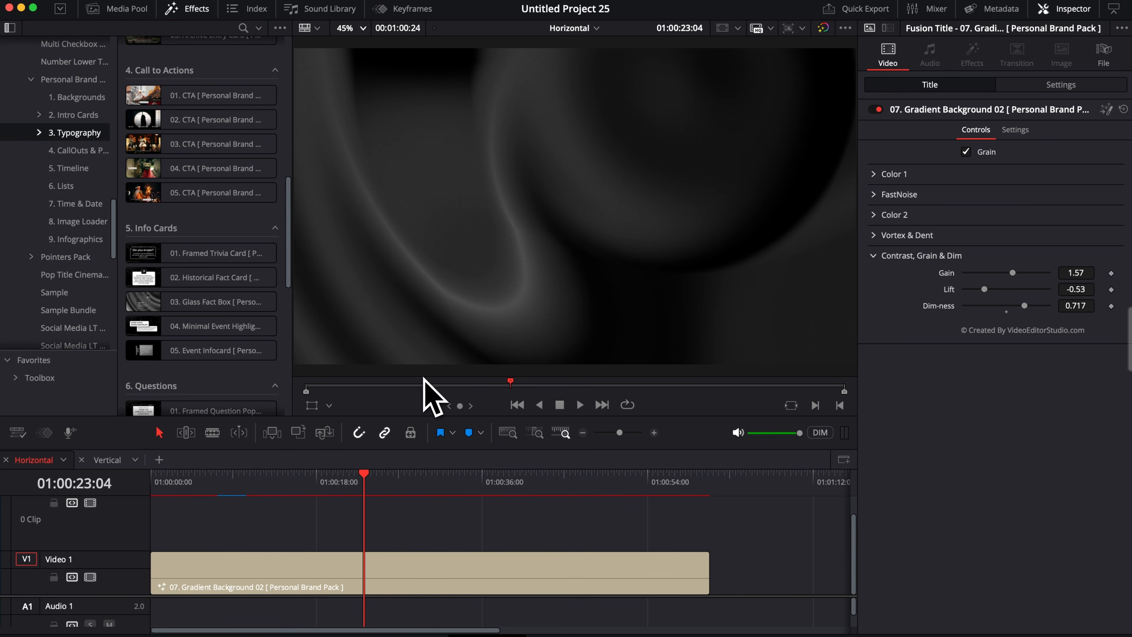
Step: Place the 05. Event Infocard title above the gradient background and select it with the playhead over it
drag(250, 352, 283, 508)
click(277, 483)
click(285, 538)
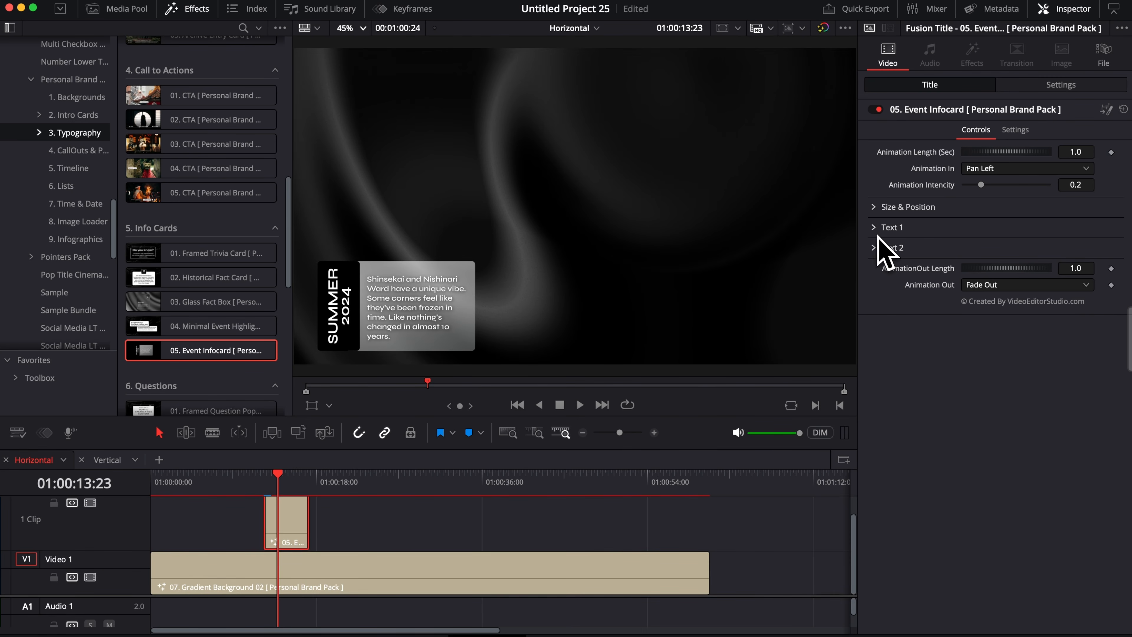
Step: Look over the Event Infocard's Text 1 settings and append "dhgdh" to the end of its Text 2 paragraph
click(887, 227)
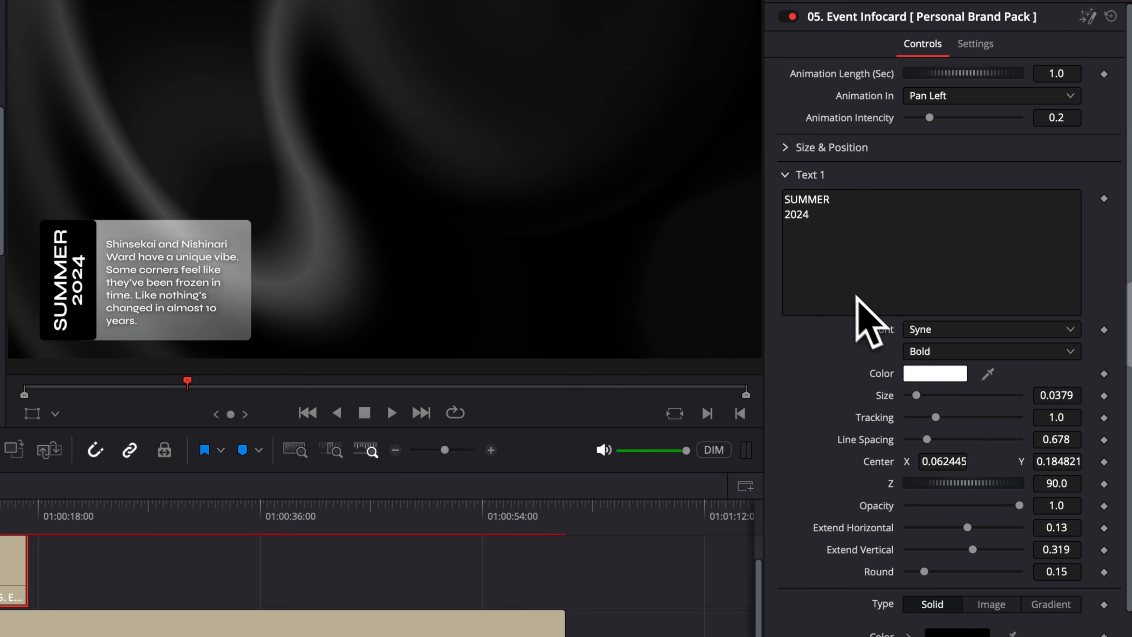
click(793, 176)
click(793, 203)
scroll(834, 253, down, 2)
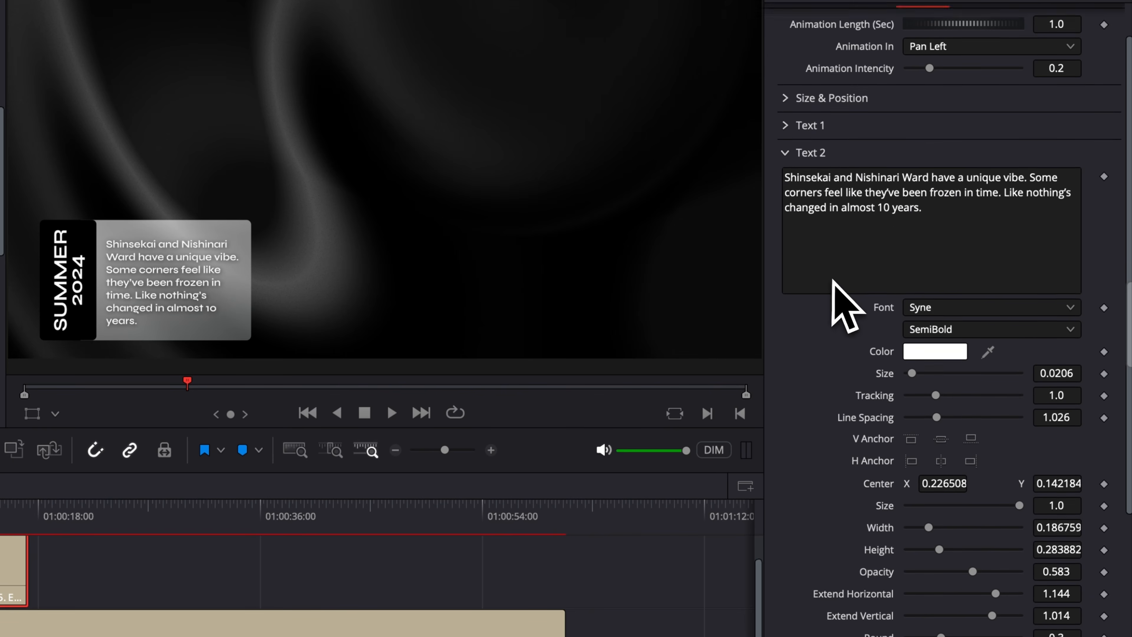
click(934, 205)
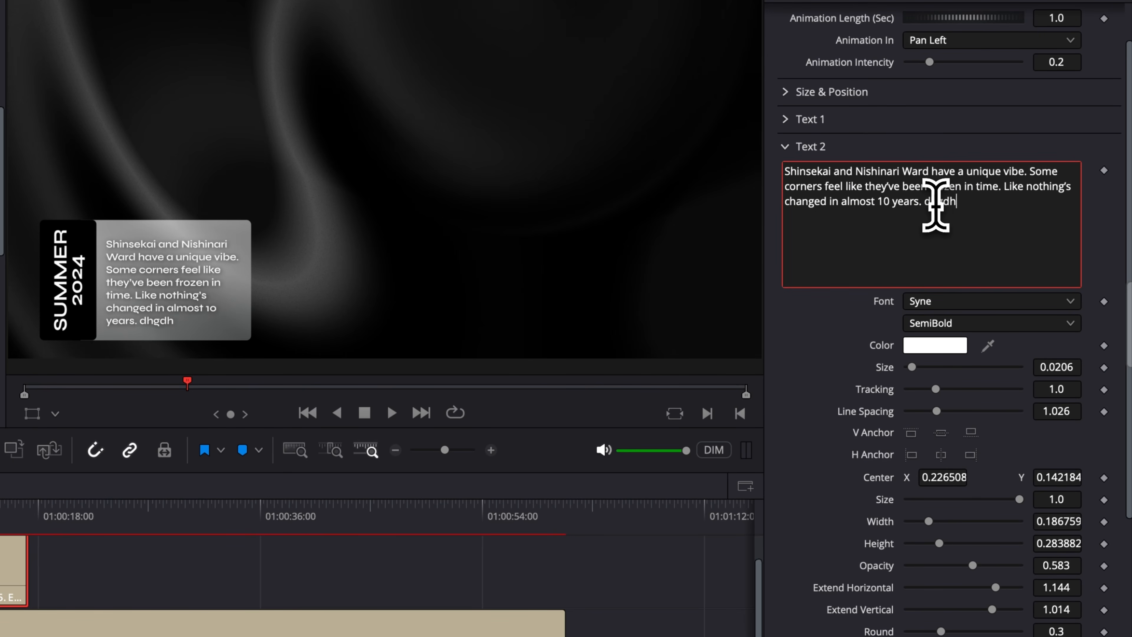
Step: Lengthen the Text 2 paragraph with filler letters, then set its Width to 0.346 and Center to X 0.310508, Y 0.099185
text(dhgdhhhdhdhhdhdhhdhdhhdhdhdhhdhhd)
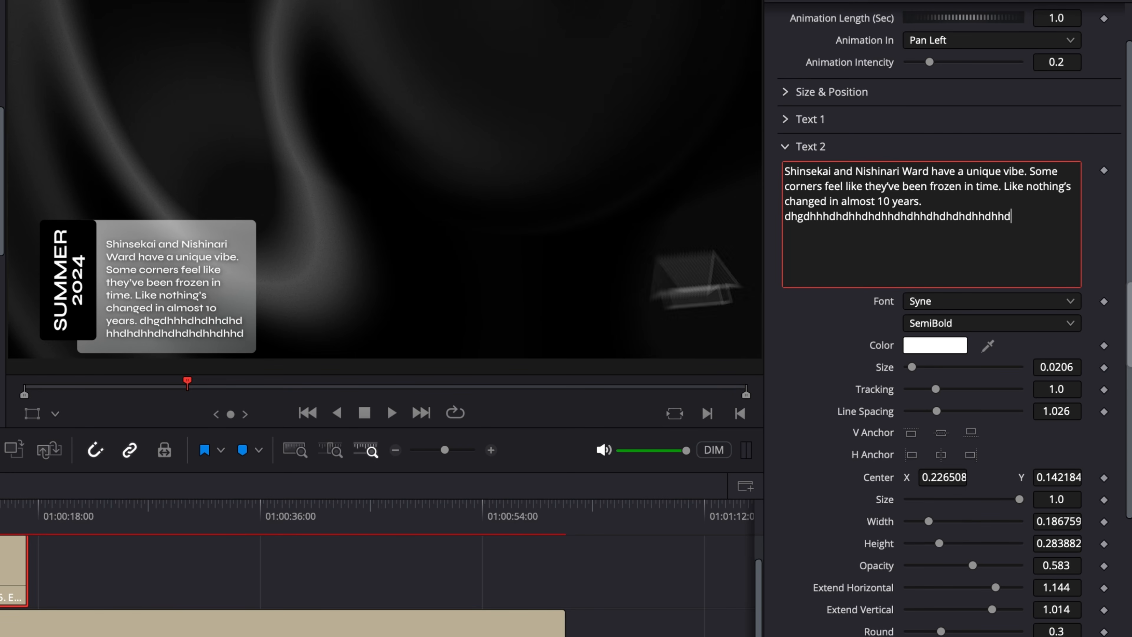
drag(928, 521, 961, 553)
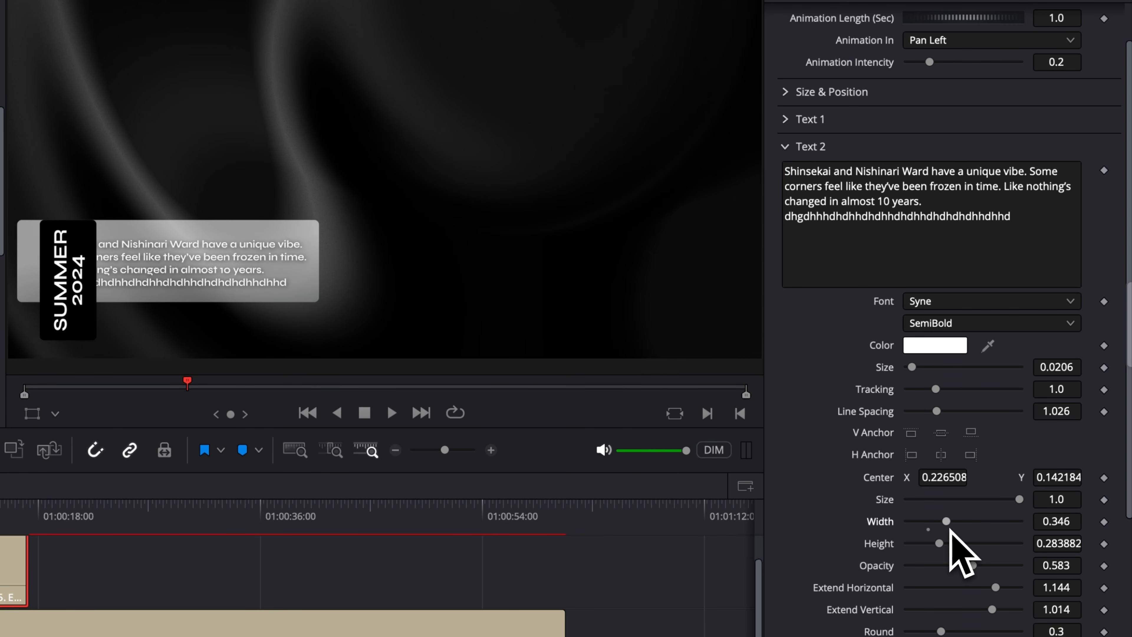
drag(944, 481, 956, 482)
drag(1057, 477, 1027, 480)
drag(958, 477, 946, 477)
Step: Add another run of filler letters at the end of the Event Infocard's Text 2 paragraph
click(1026, 219)
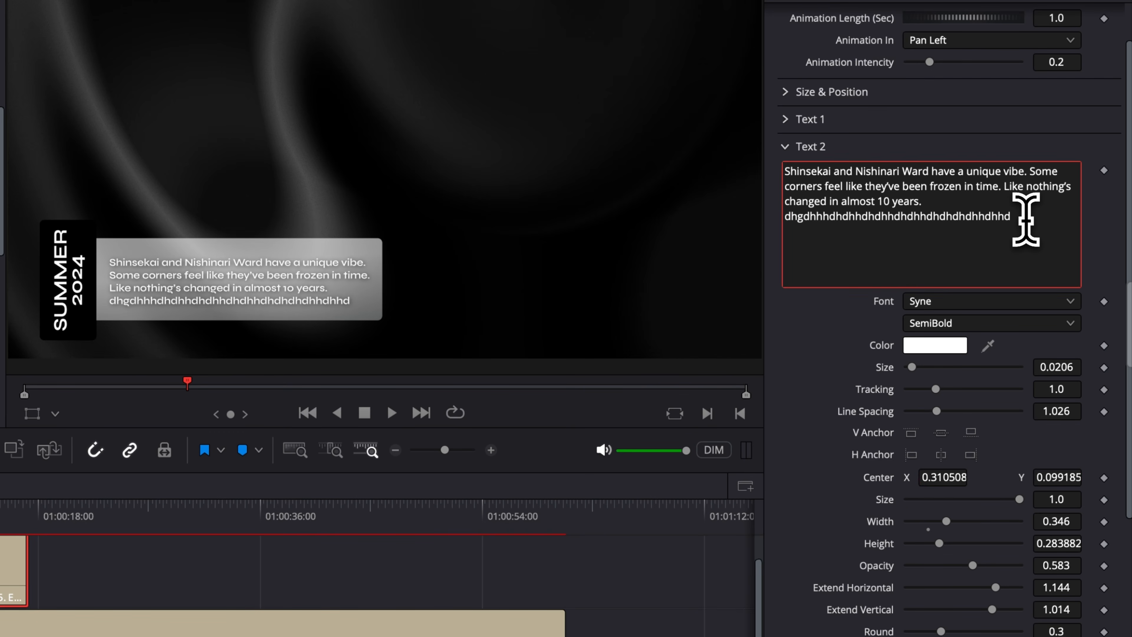
text(dhdh)
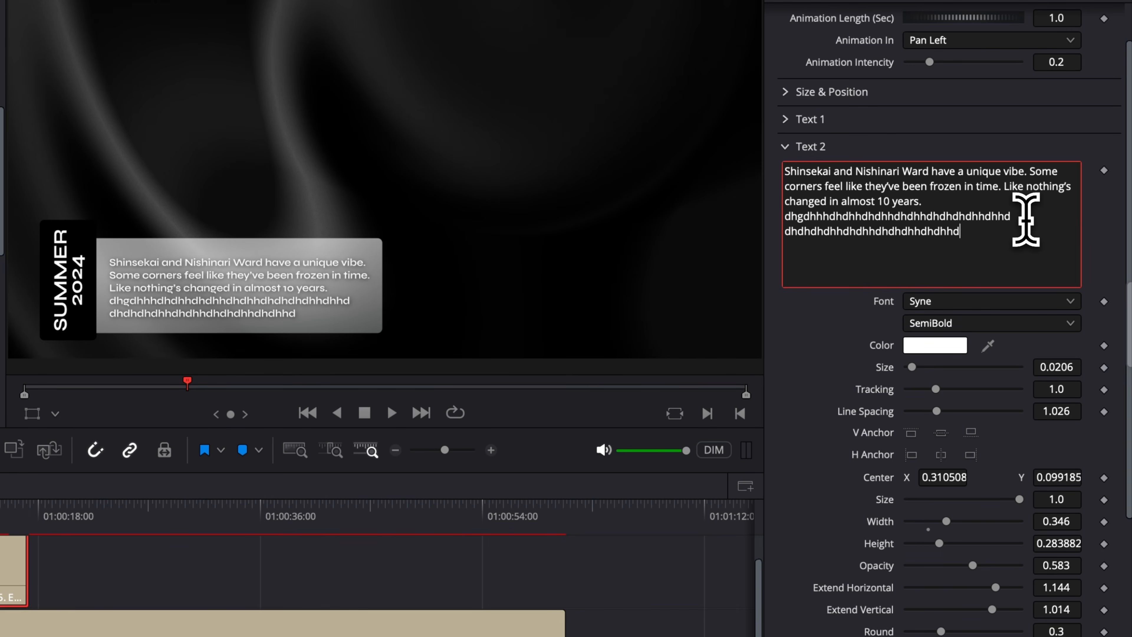
text( dh)
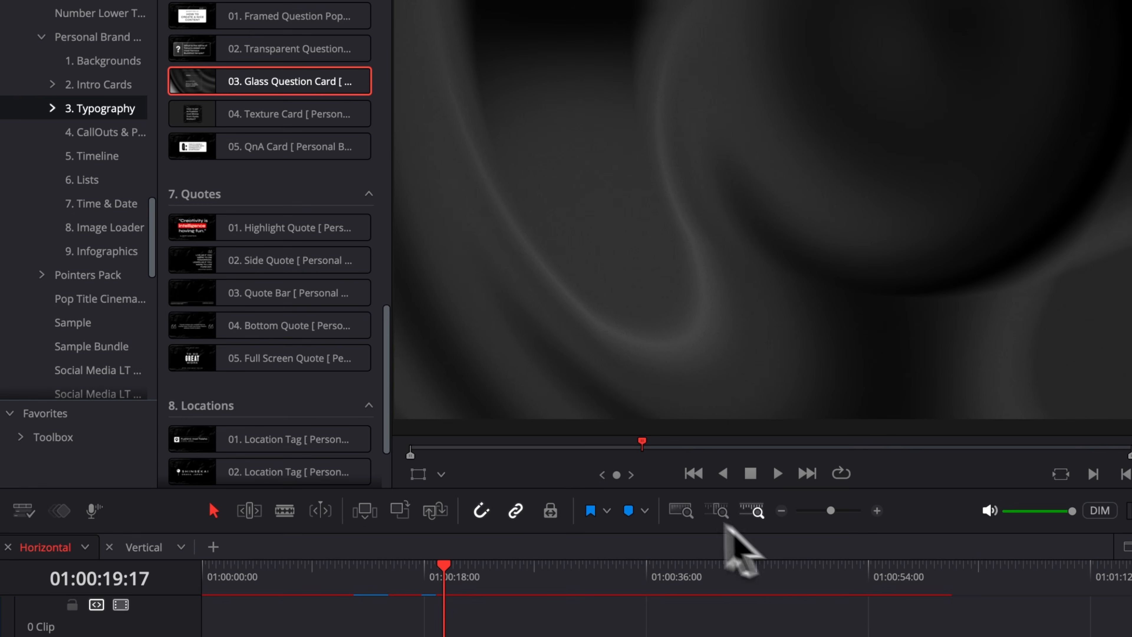
Step: Place the 01. Highlight Quote title above the gradient background and play its opening animation from the clip's start
drag(256, 238, 477, 605)
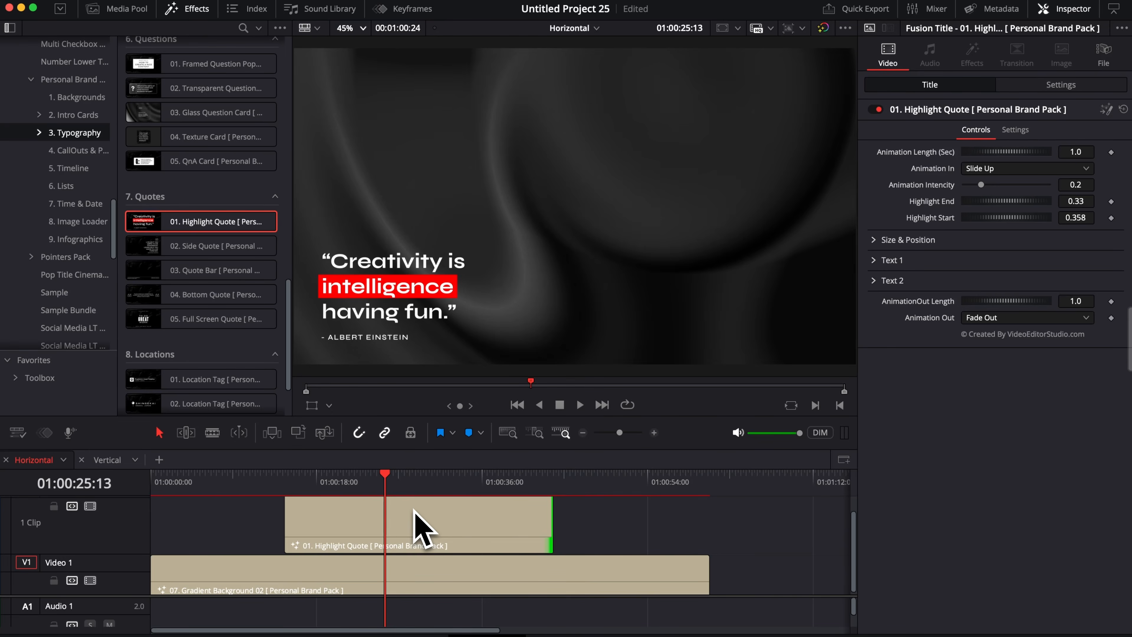
mouse_move(396, 481)
mouse_down()
mouse_move(311, 480)
mouse_move(384, 481)
mouse_up()
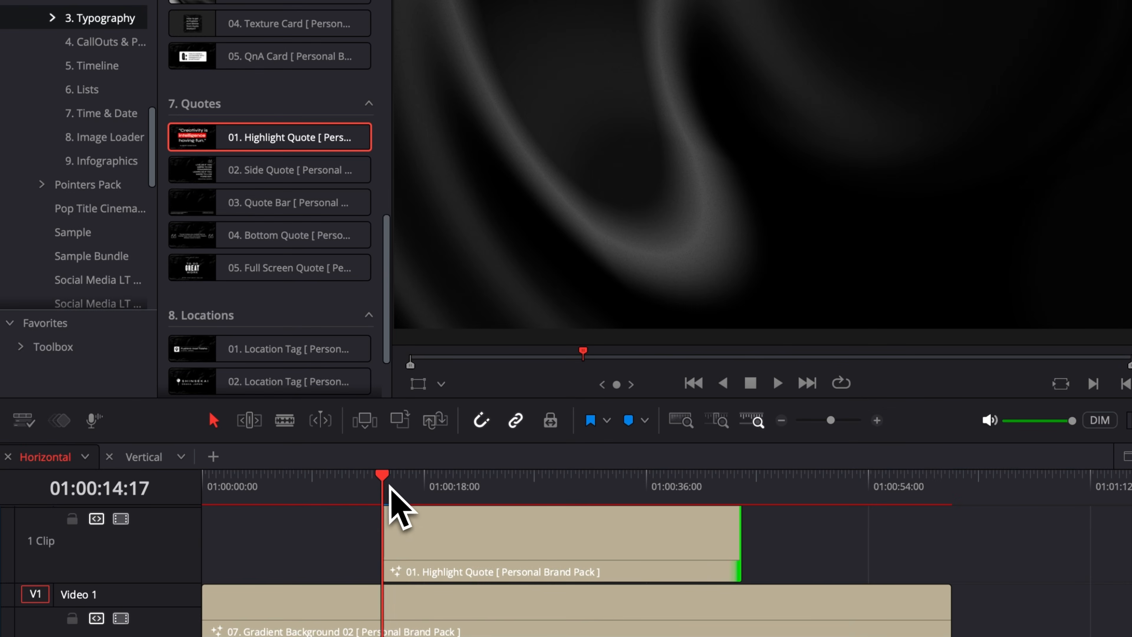
key(space)
key(space)
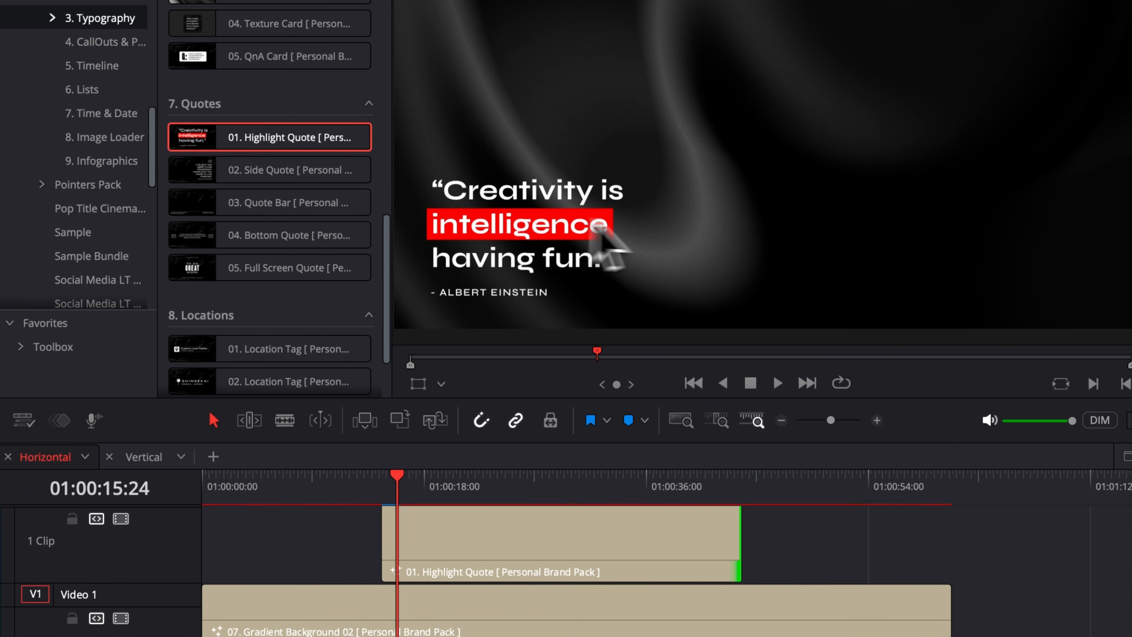
Step: Set the Highlight Quote's Text 1 Width to 0.551 and its Center to X 0.325586, Y 0.155643
click(447, 557)
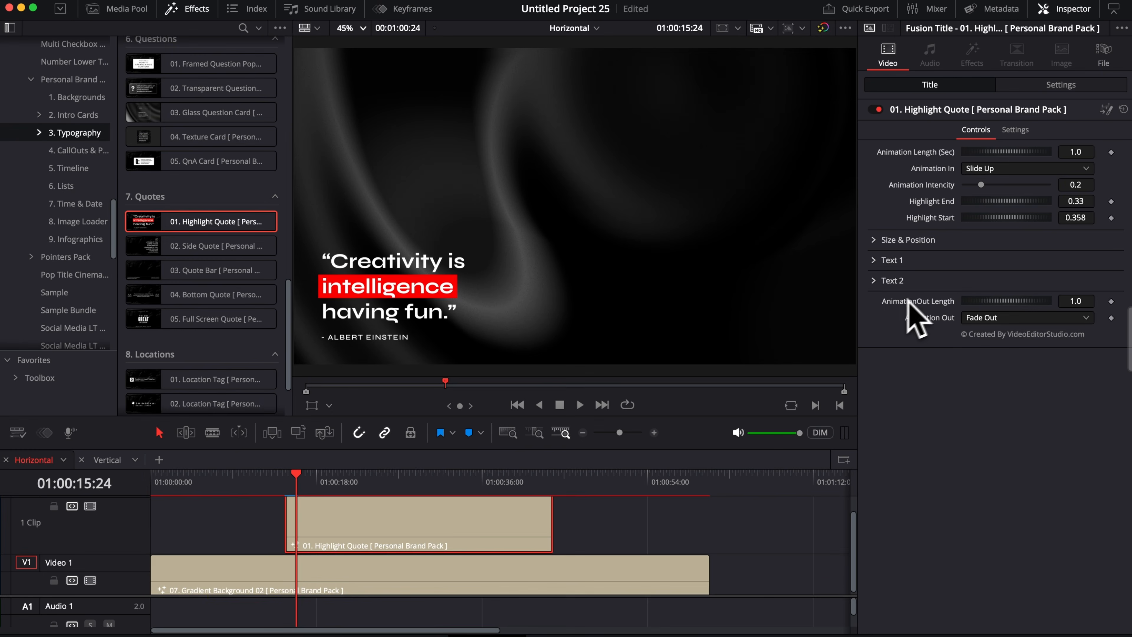
click(868, 284)
click(788, 237)
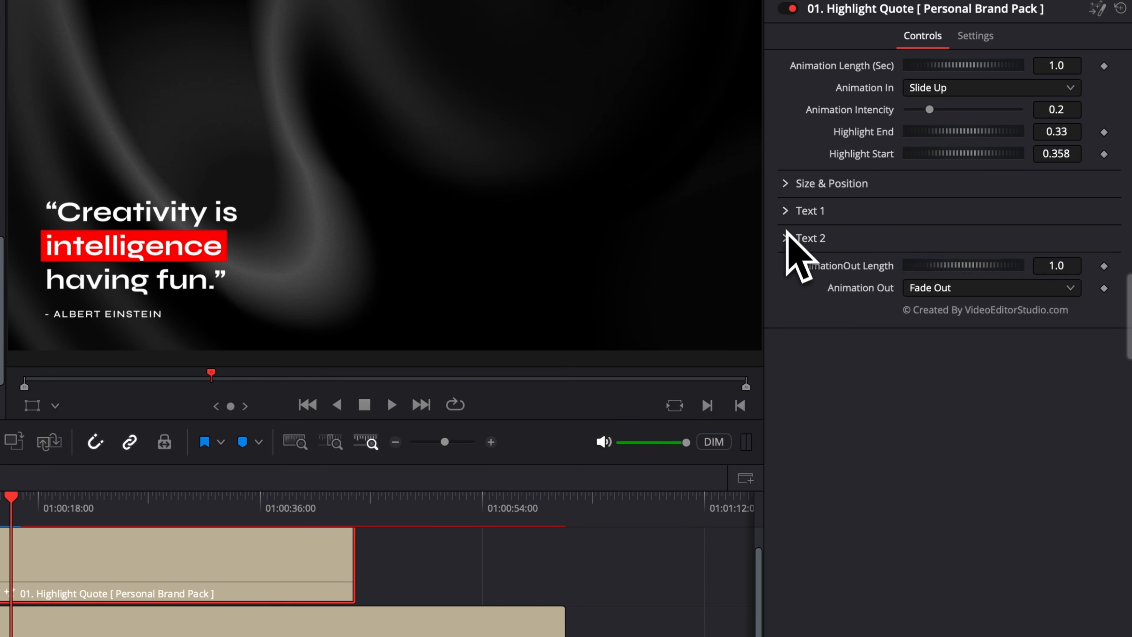
click(788, 211)
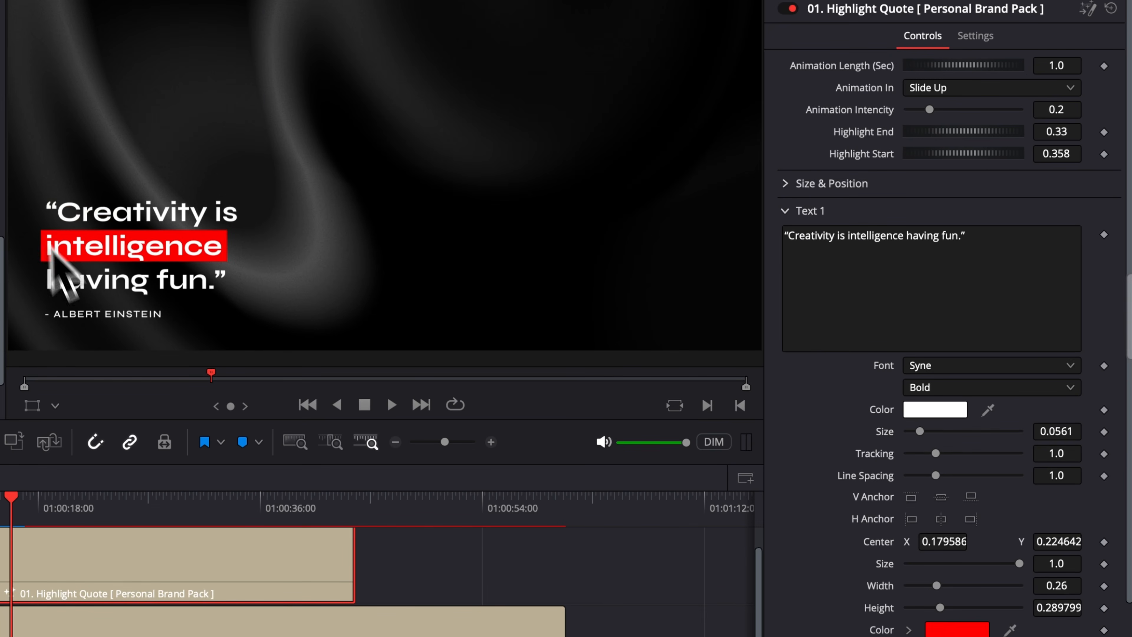
scroll(933, 514, down, 2)
scroll(932, 512, down, 1)
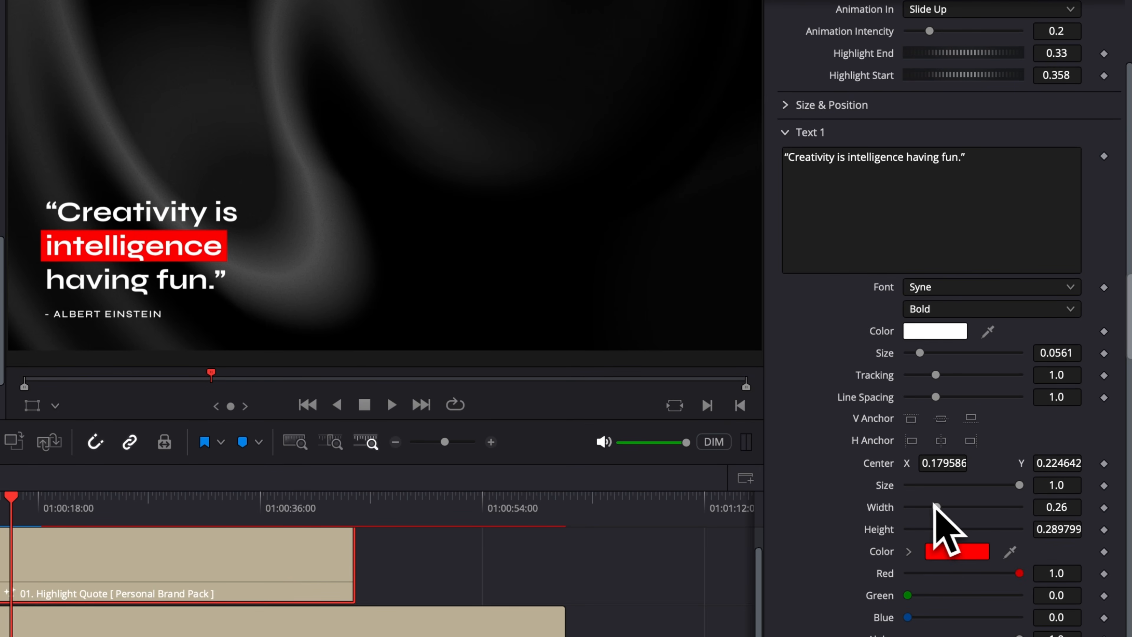
drag(944, 509, 969, 508)
drag(943, 463, 1001, 468)
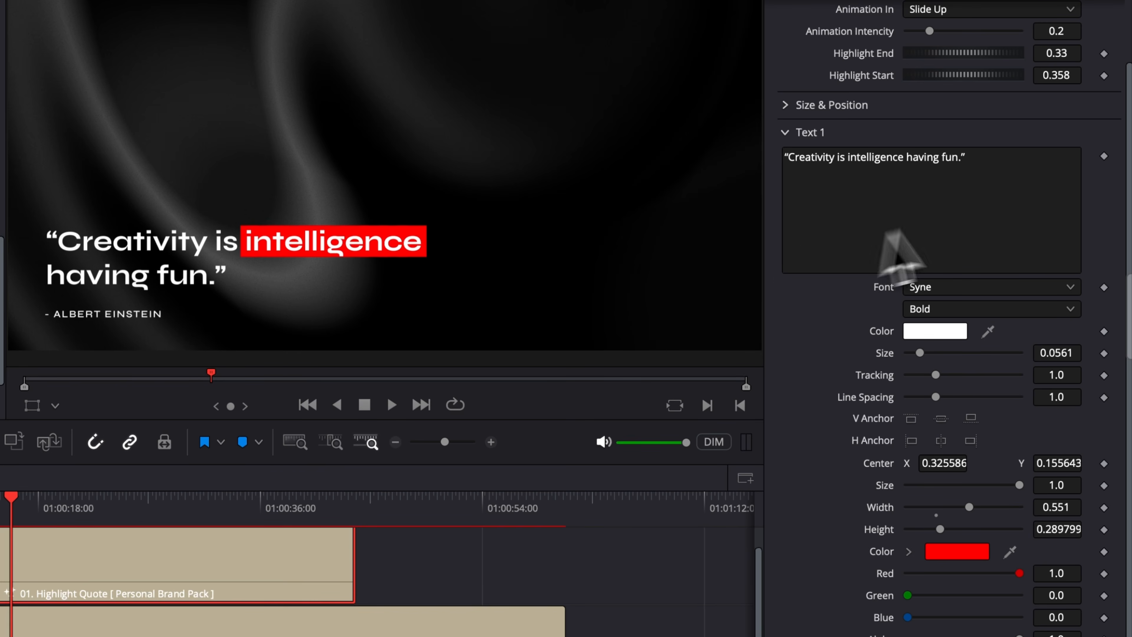
Step: Stretch the quote's last word "fun" with a long run of extra e's, keeping it on the second line
click(961, 160)
text(e)
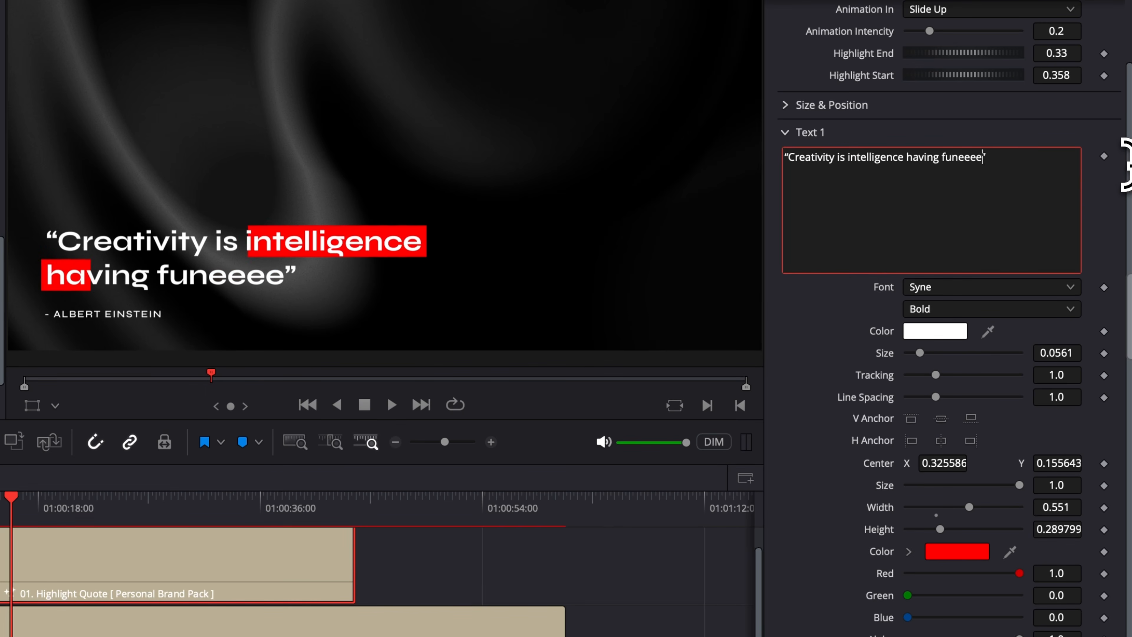
text(eeeeeeeeee)
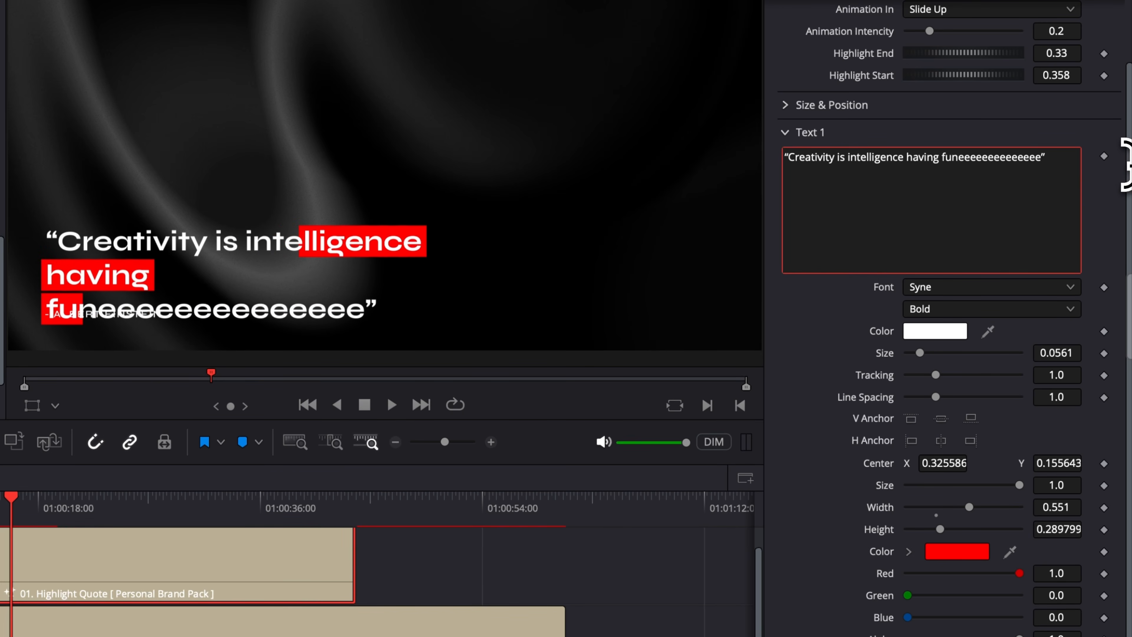
key(BackSpace)
key(BackSpace)
key(BackSpace)
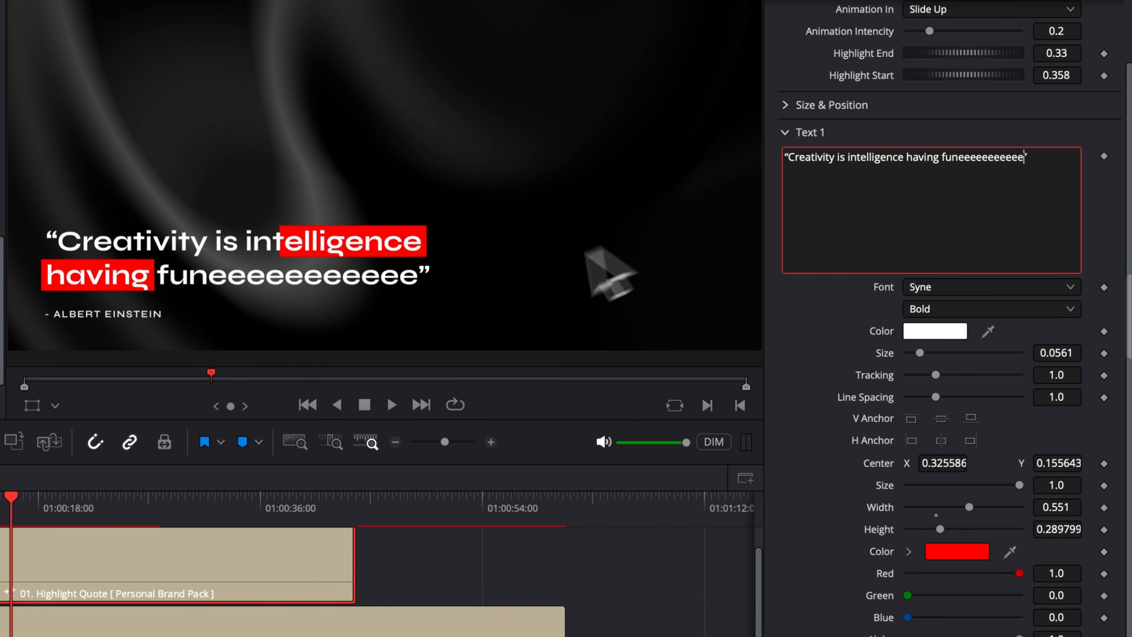
Step: Set the quote's Highlight Start to 0.009 and Highlight End to 0.521
click(786, 133)
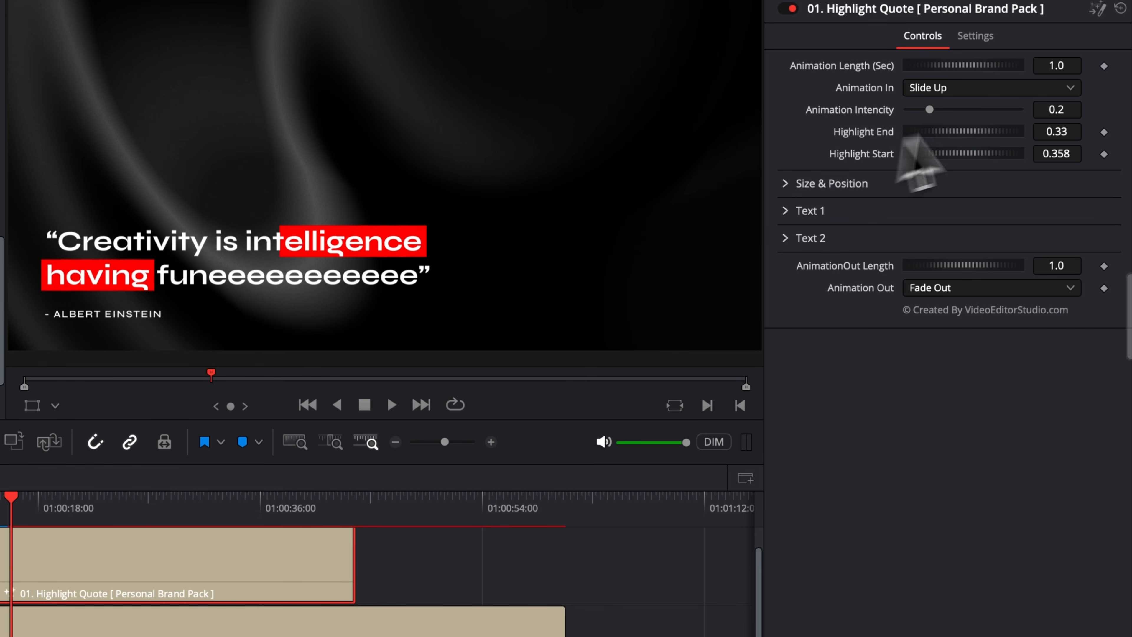
drag(1069, 154, 1012, 153)
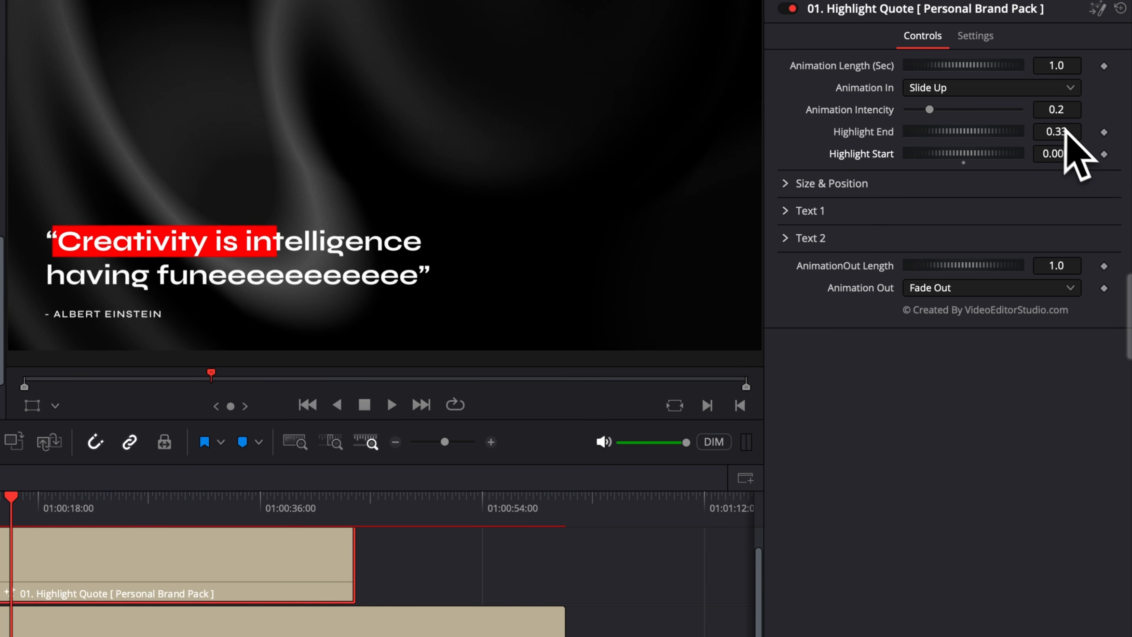
drag(1053, 133, 1092, 132)
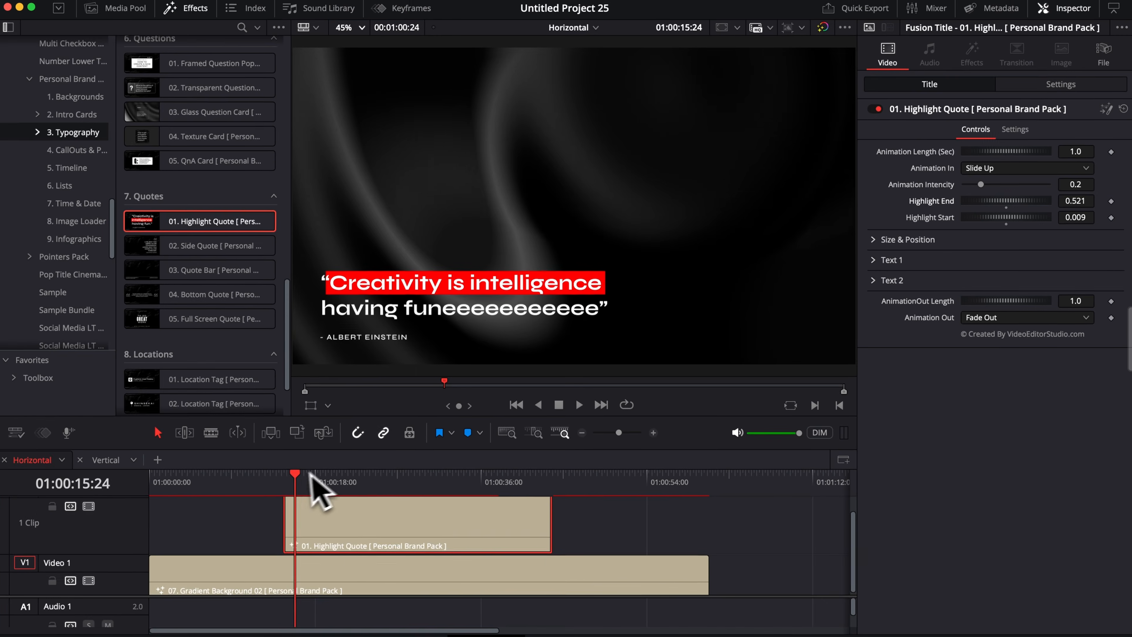
Step: Play the Highlight Quote title from its first frame to preview the adjusted highlight animation
click(280, 480)
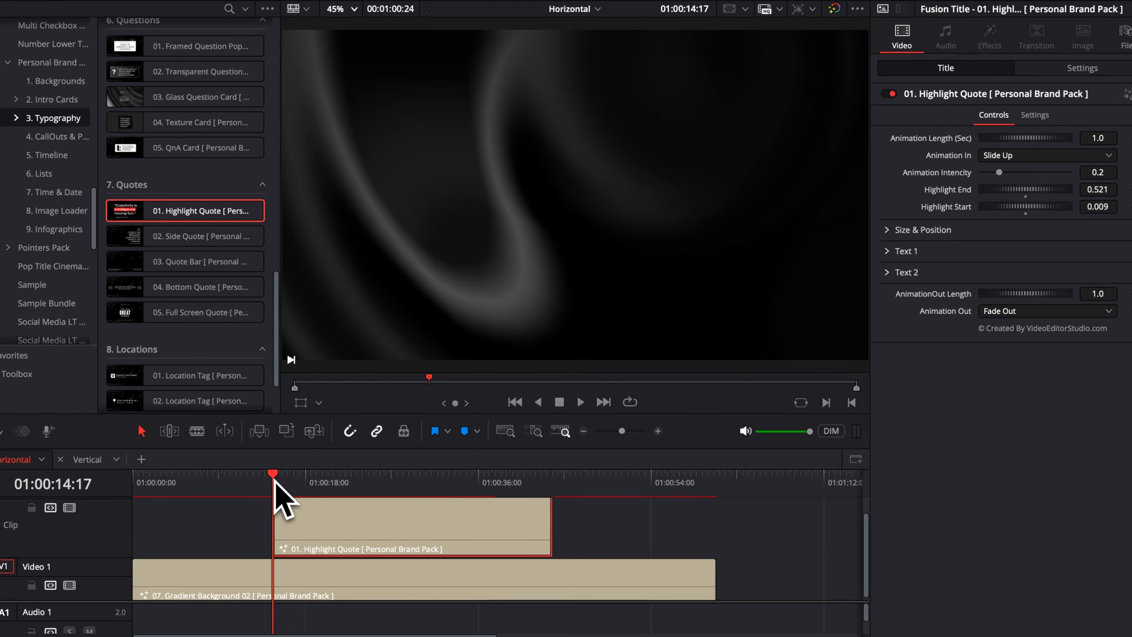
key(space)
key(space)
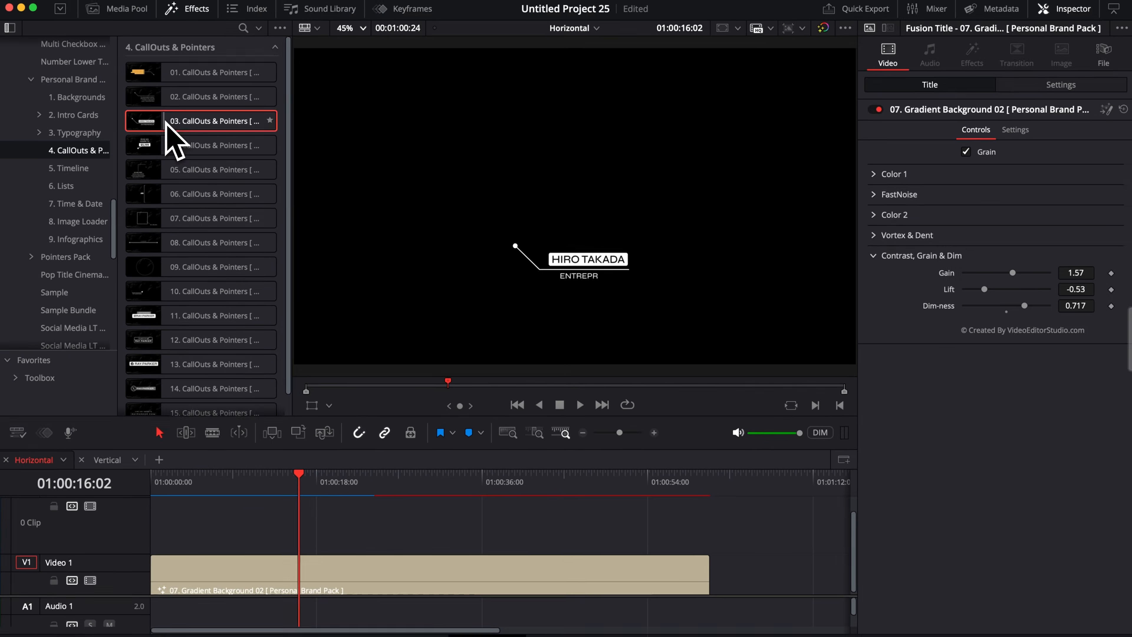
Step: Place the 03. CallOuts & Pointers title above the gradient background, lengthen it and select it with the playhead over it
drag(322, 27, 362, 606)
drag(272, 535, 577, 526)
click(374, 480)
click(379, 535)
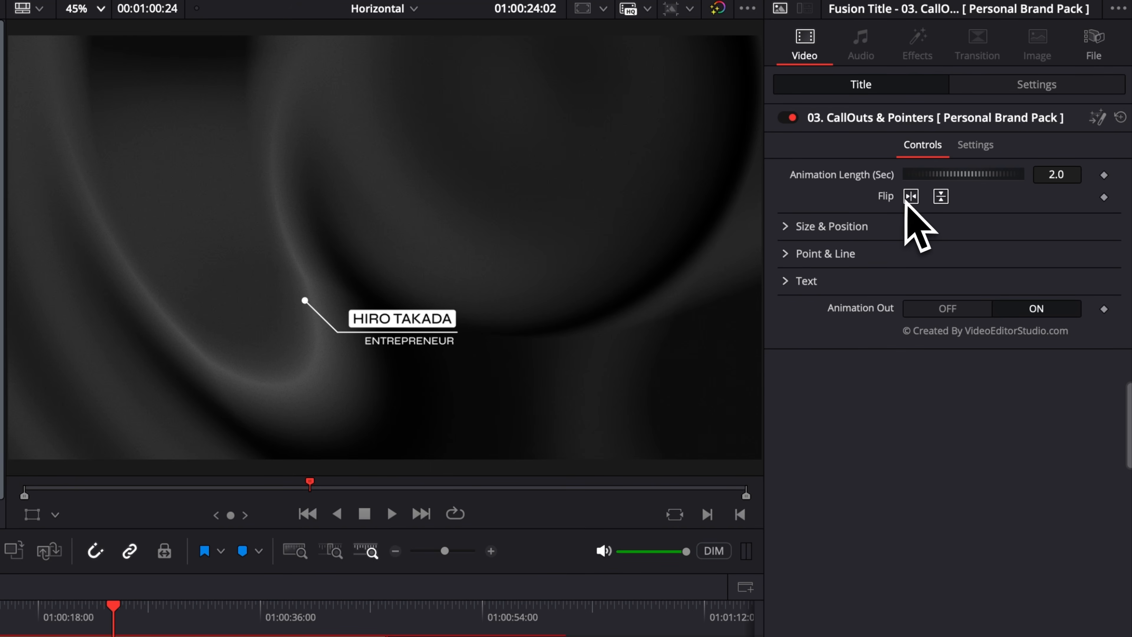
Step: Try flipping the callout horizontally and vertically, restoring its original orientation each time
click(910, 197)
click(911, 197)
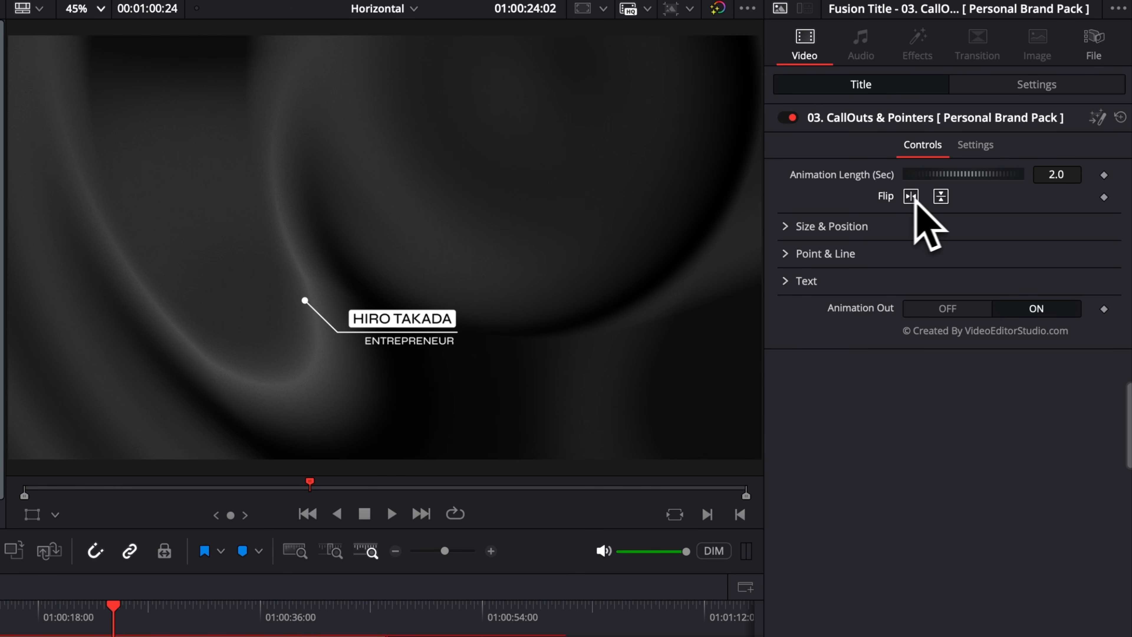
click(944, 199)
click(942, 200)
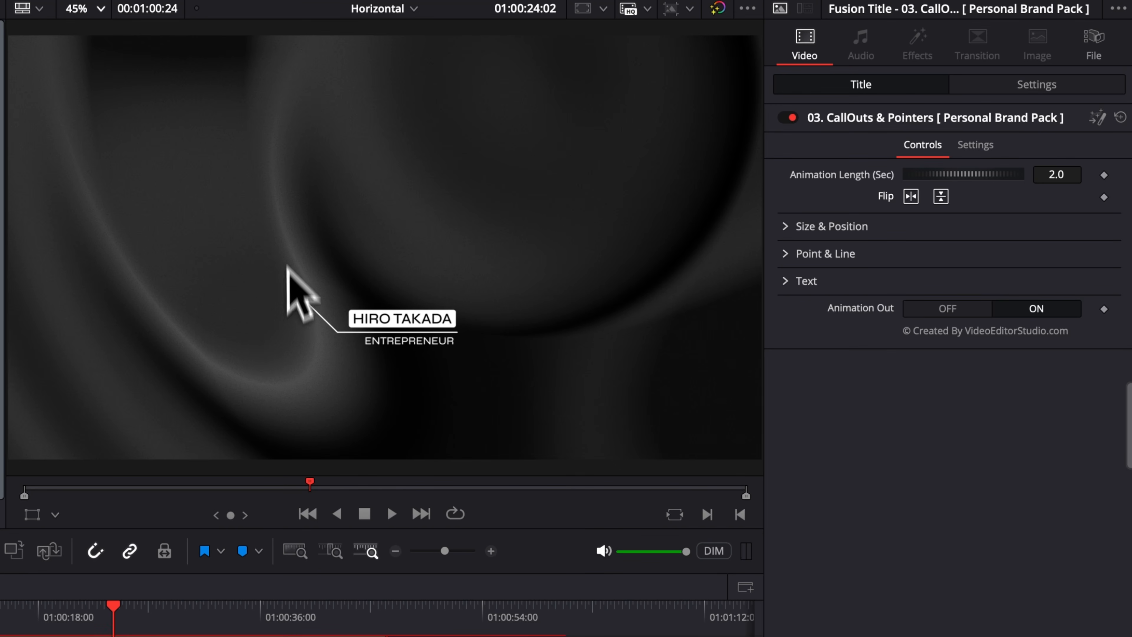
Step: Set the callout's Center X to 0.691 in its size and position options
click(785, 227)
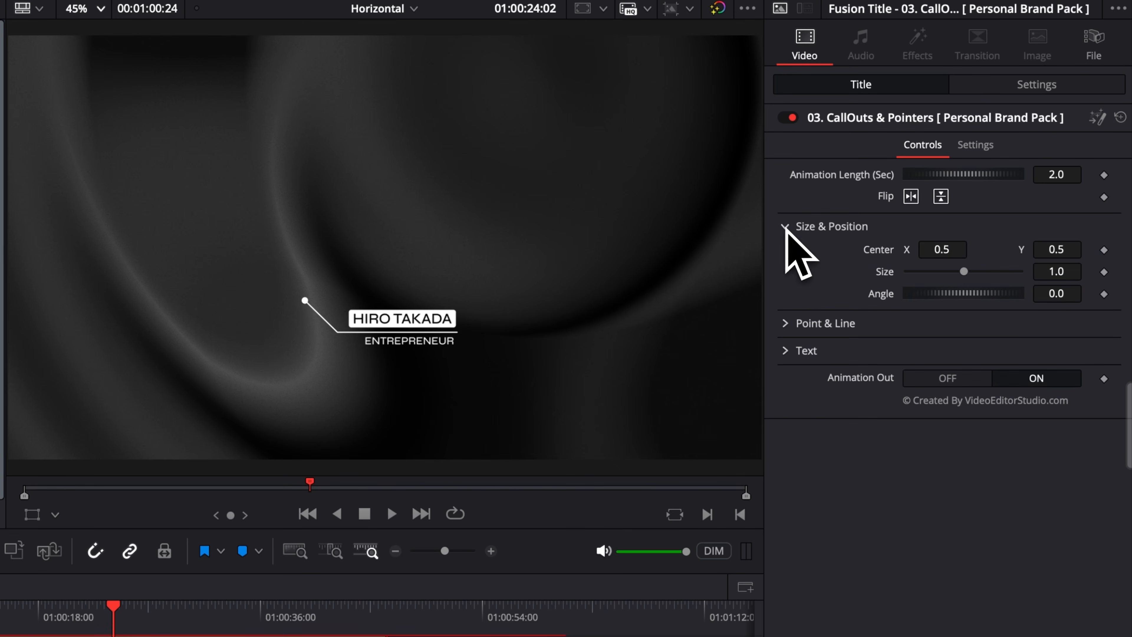
drag(945, 250, 974, 250)
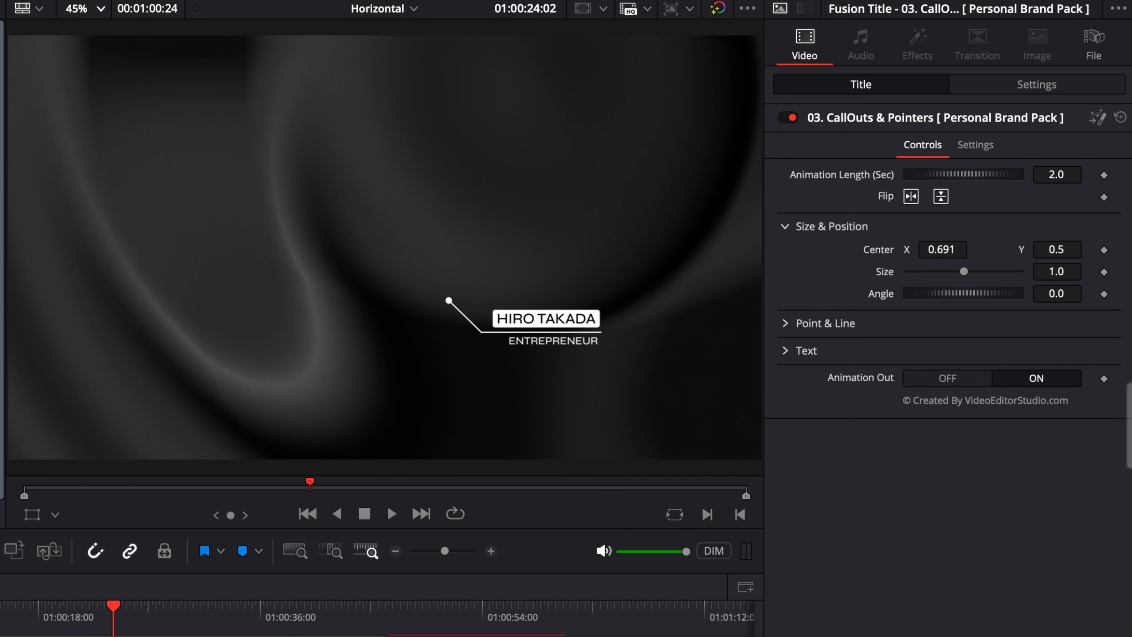
click(786, 227)
Step: Reshape the callout line with Point 0 at X 0.962135, Y 0.455042, Point 1 X at 0.782963 and Point 2 X at 0.537099
click(786, 253)
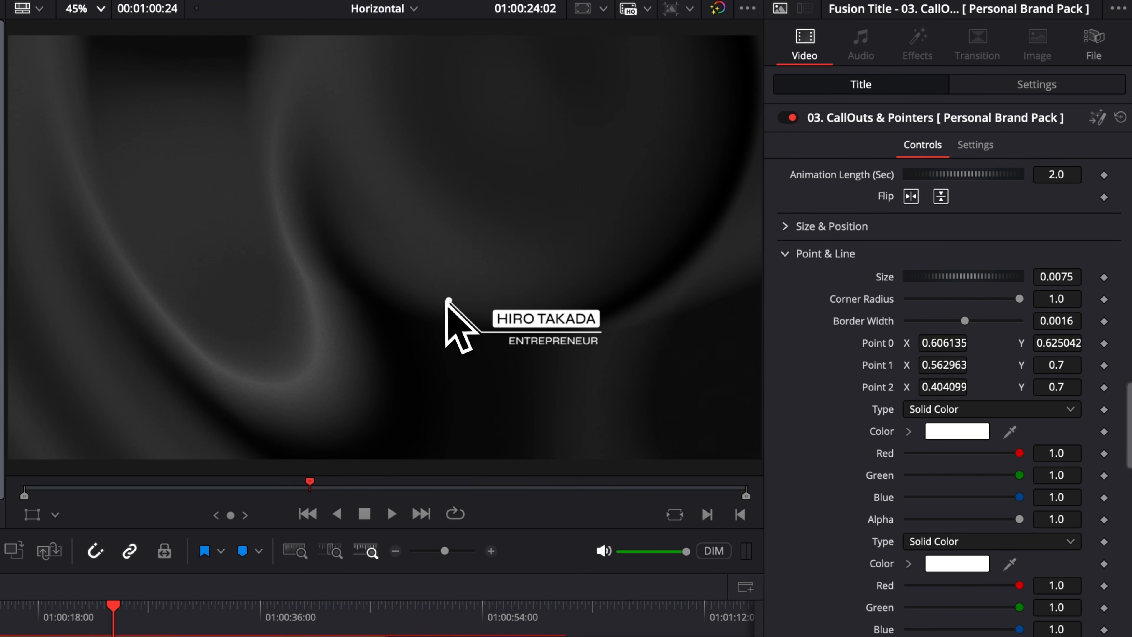
drag(943, 343, 520, 447)
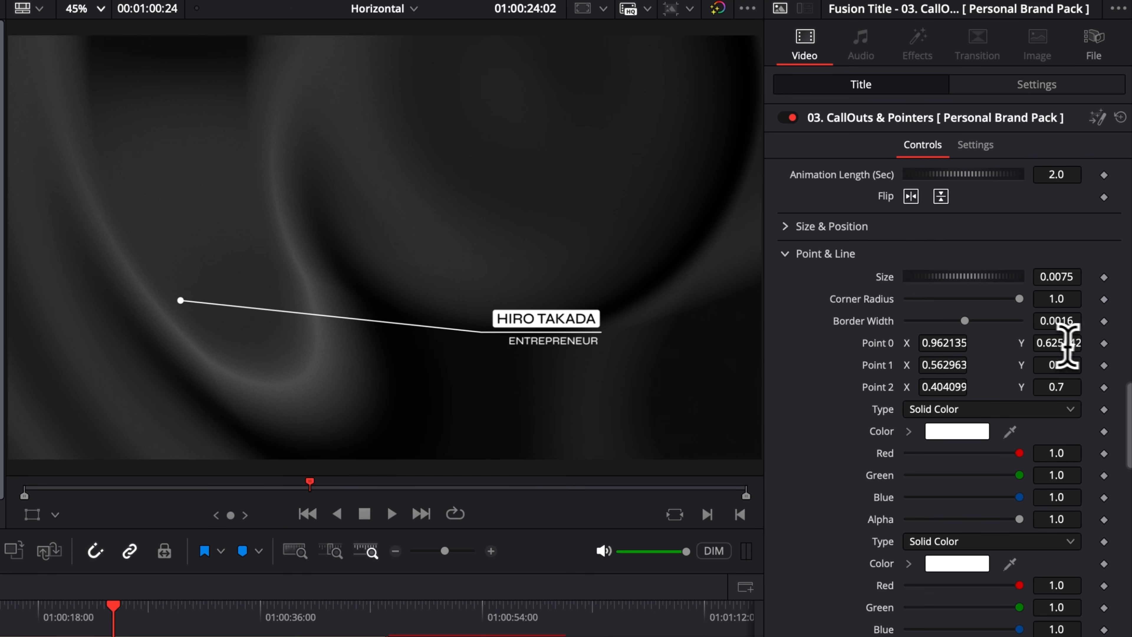
drag(1058, 343, 166, 286)
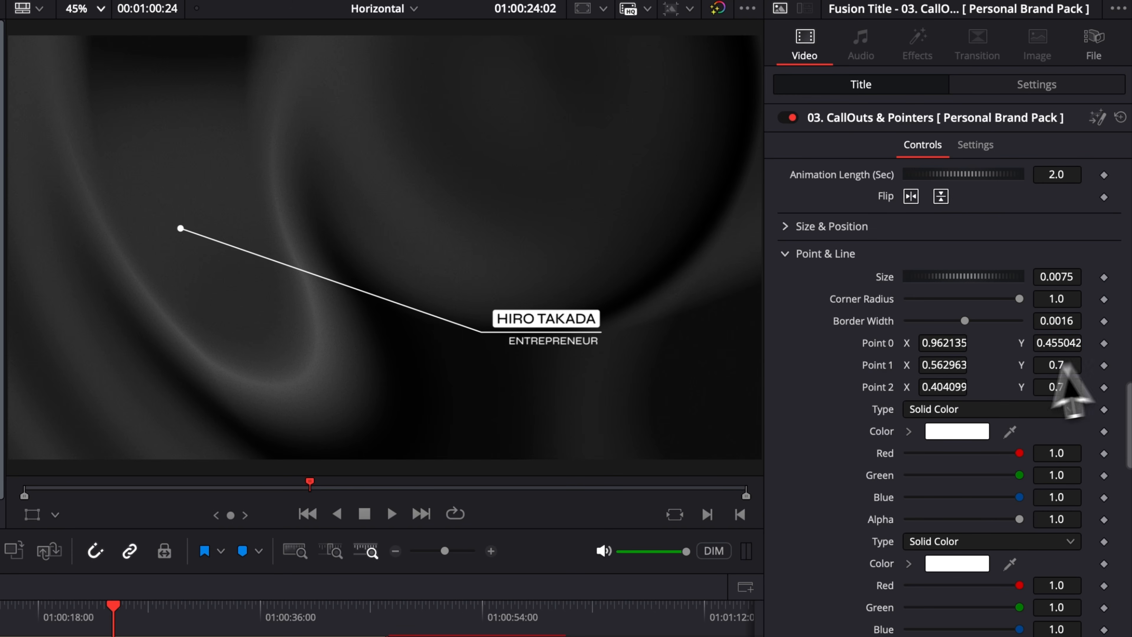
drag(925, 369, 1005, 369)
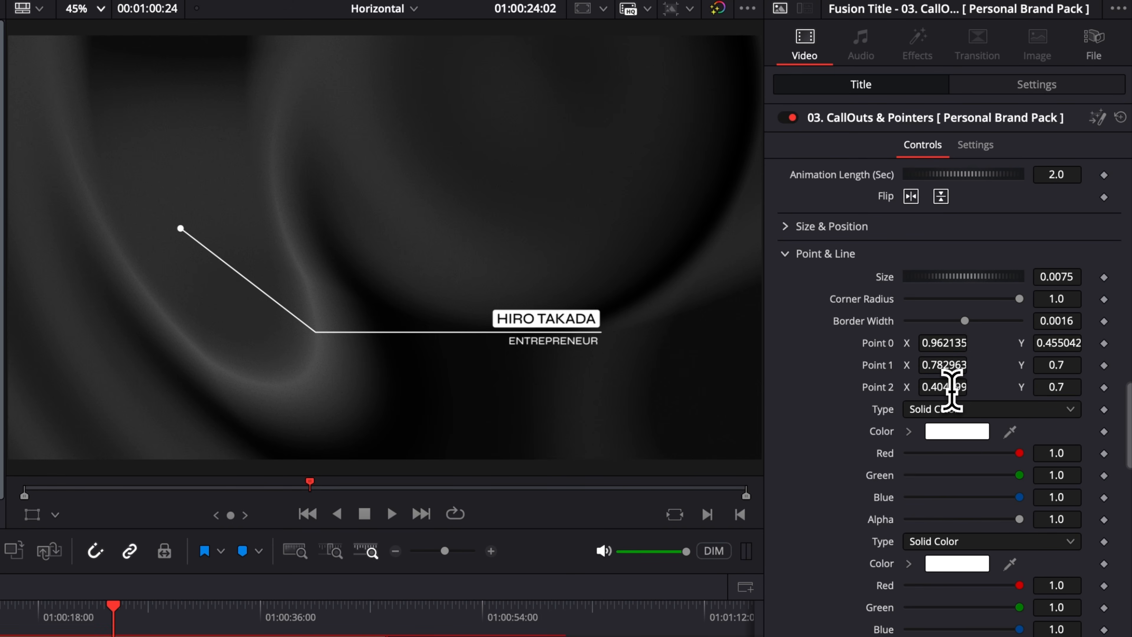
drag(943, 387, 1073, 387)
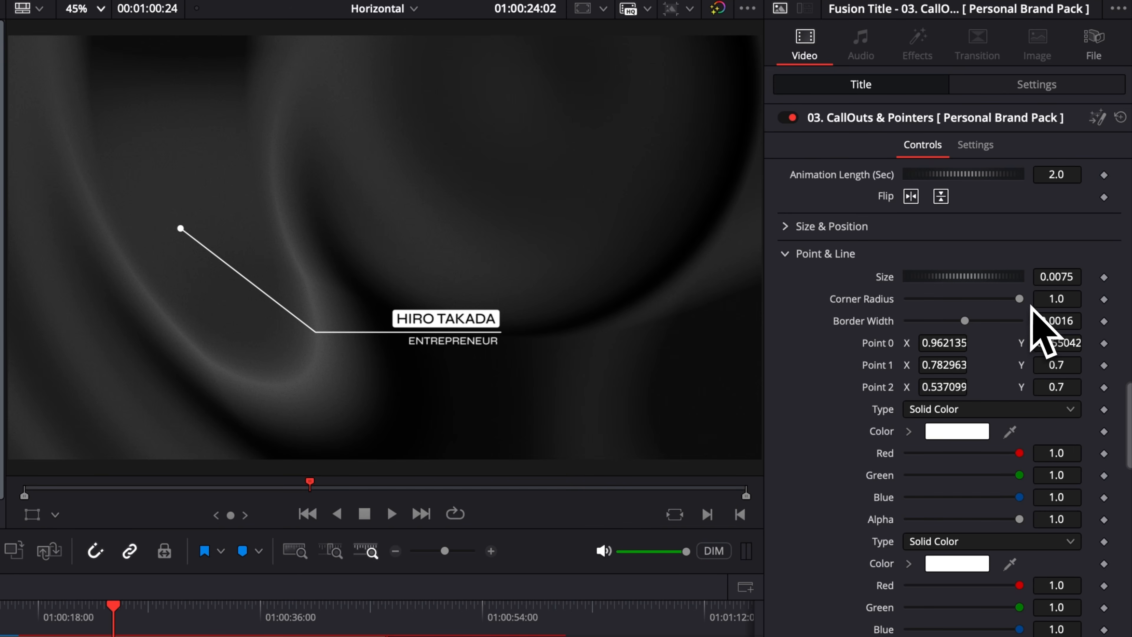
Step: Square off the callout's point with Corner Radius 0.0 and set the line's Border Width to 0.0018
drag(989, 300, 916, 304)
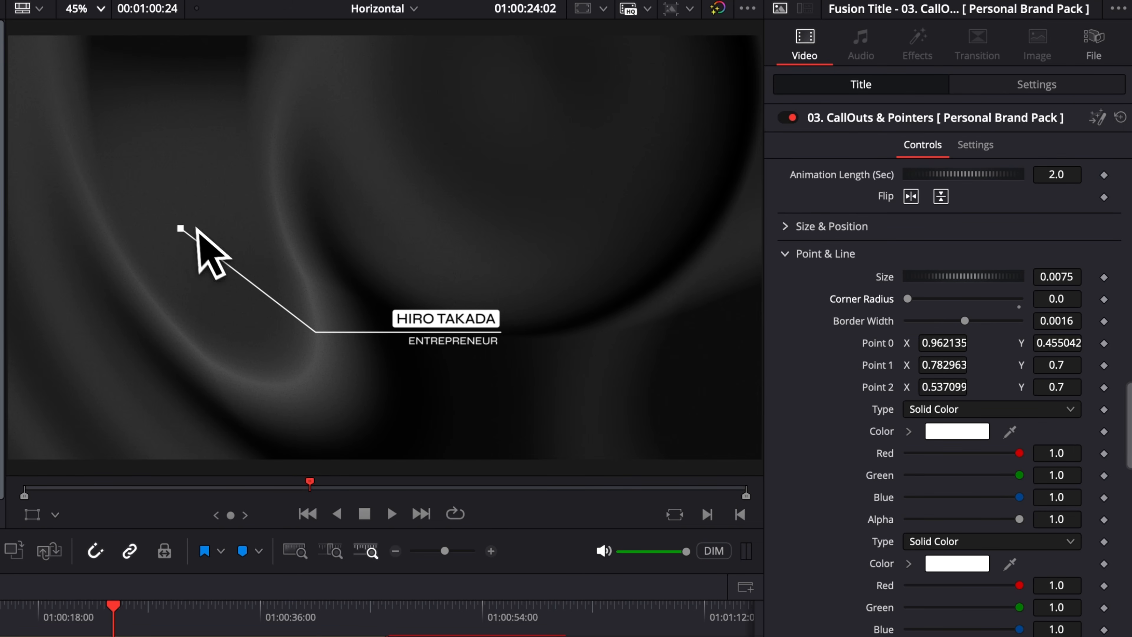
drag(961, 320, 974, 318)
drag(1065, 320, 1059, 320)
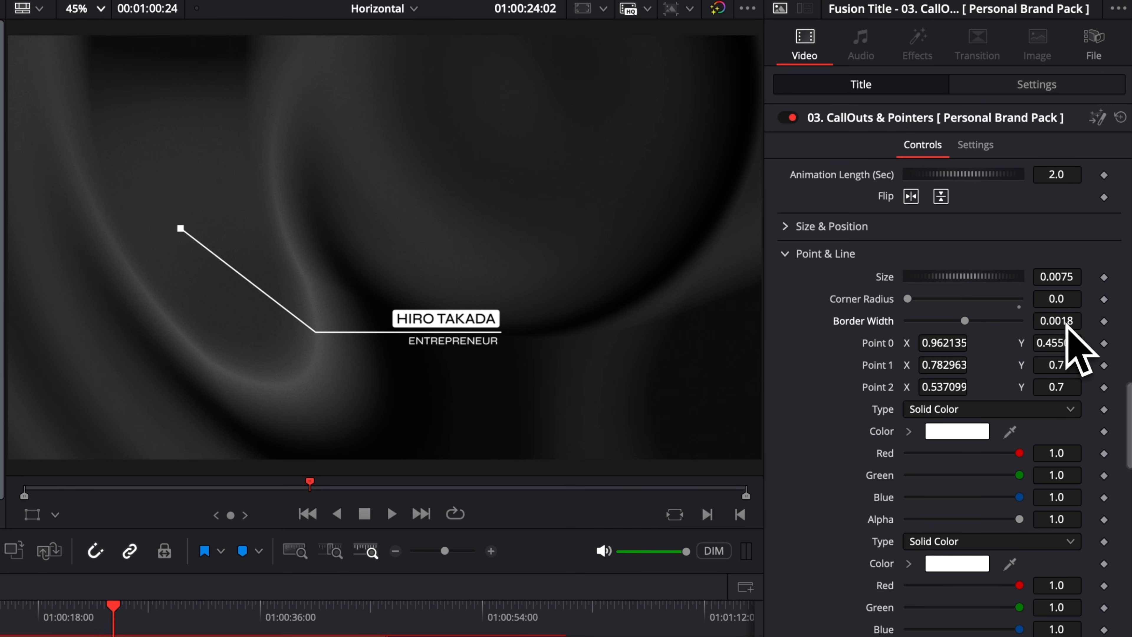
Step: Append "dghdhd" to the name in the callout's text
click(785, 254)
click(787, 280)
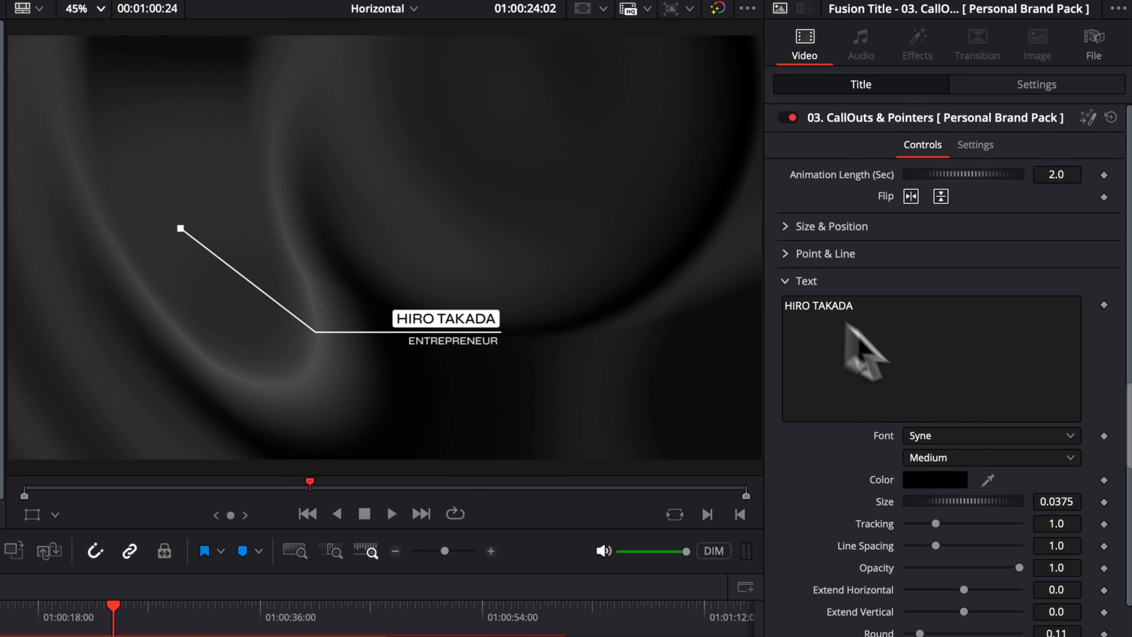
click(892, 353)
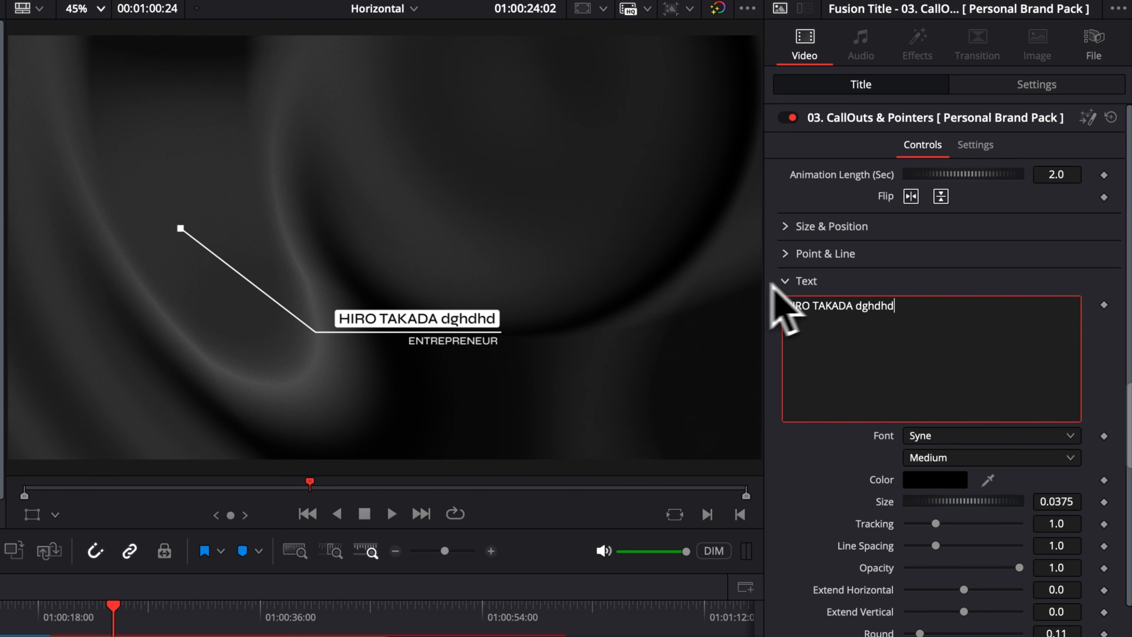
Step: Clear the callout's ENTREPRENEUR subtitle and reposition the name label over the line, setting its Center Y to 0.468
scroll(872, 449, down, 5)
click(938, 558)
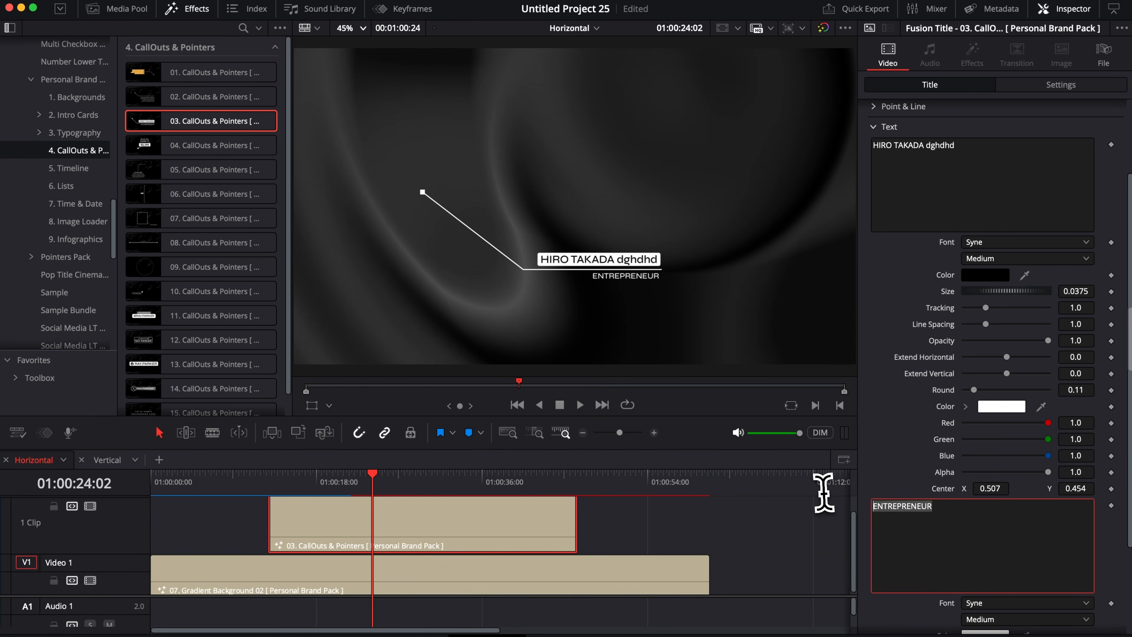
scroll(983, 187, up, 2)
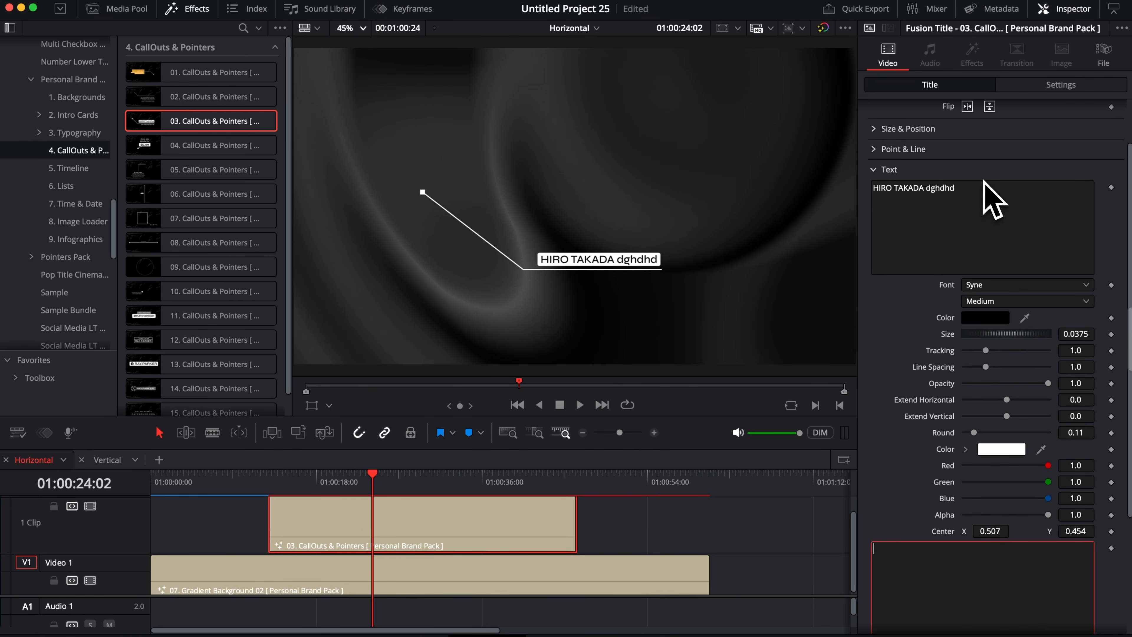
mouse_move(1076, 531)
mouse_down()
mouse_move(1062, 531)
mouse_move(1080, 531)
mouse_up()
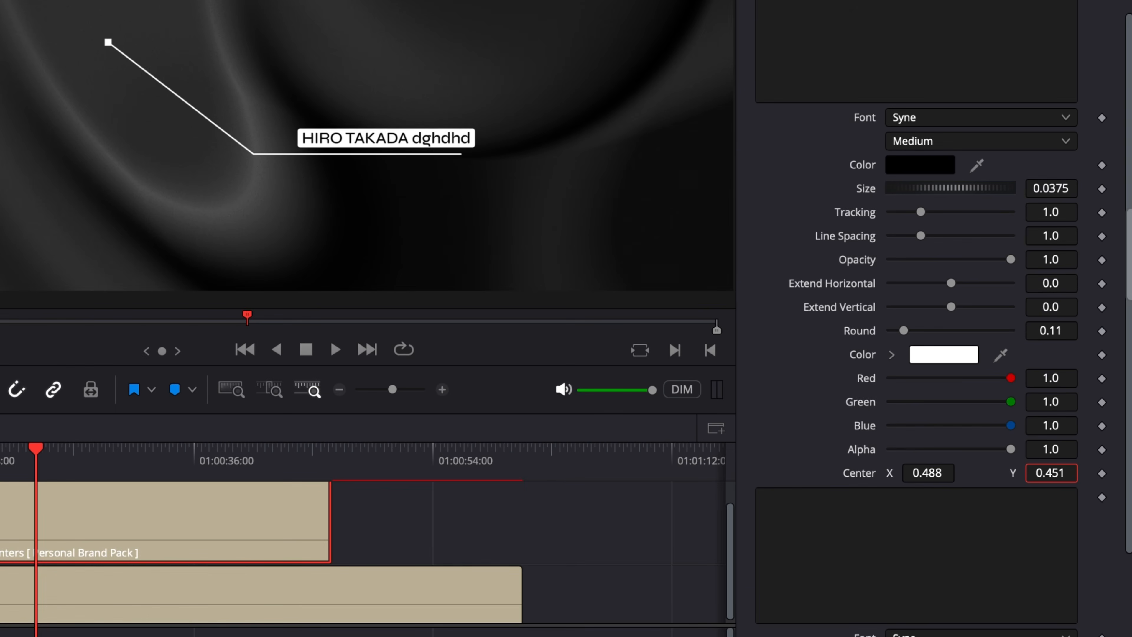
drag(1051, 472, 1051, 473)
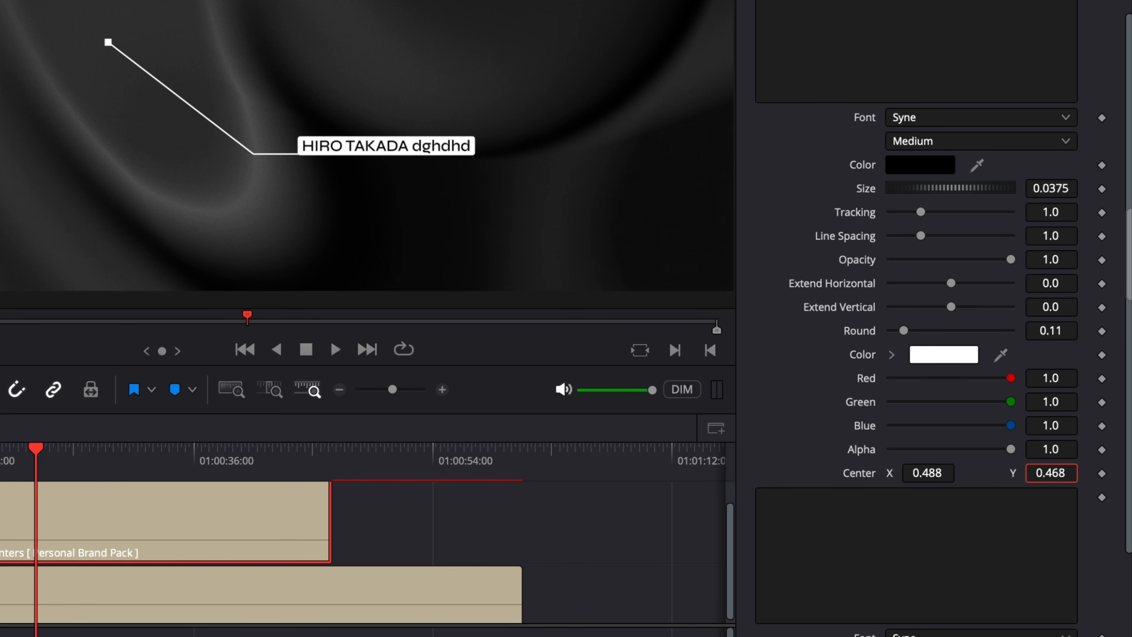
drag(934, 476, 940, 475)
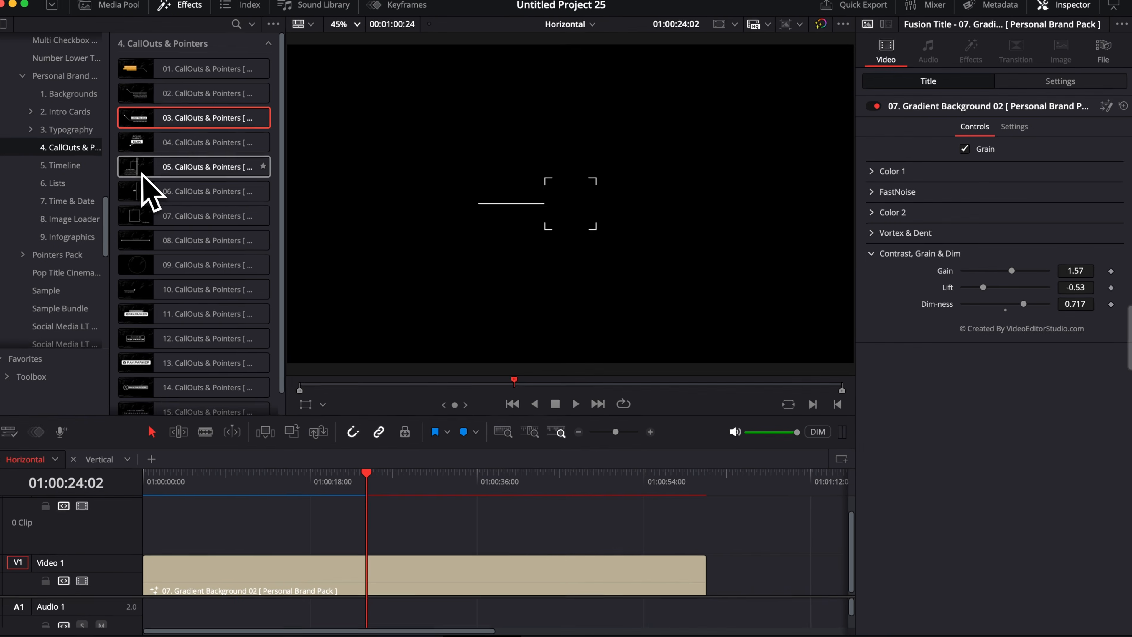
Step: Add 05. CallOuts & Pointers above the gradient background, lengthen it, and select it with the playhead at 01:00:30:26
drag(149, 172, 498, 546)
click(435, 484)
click(412, 519)
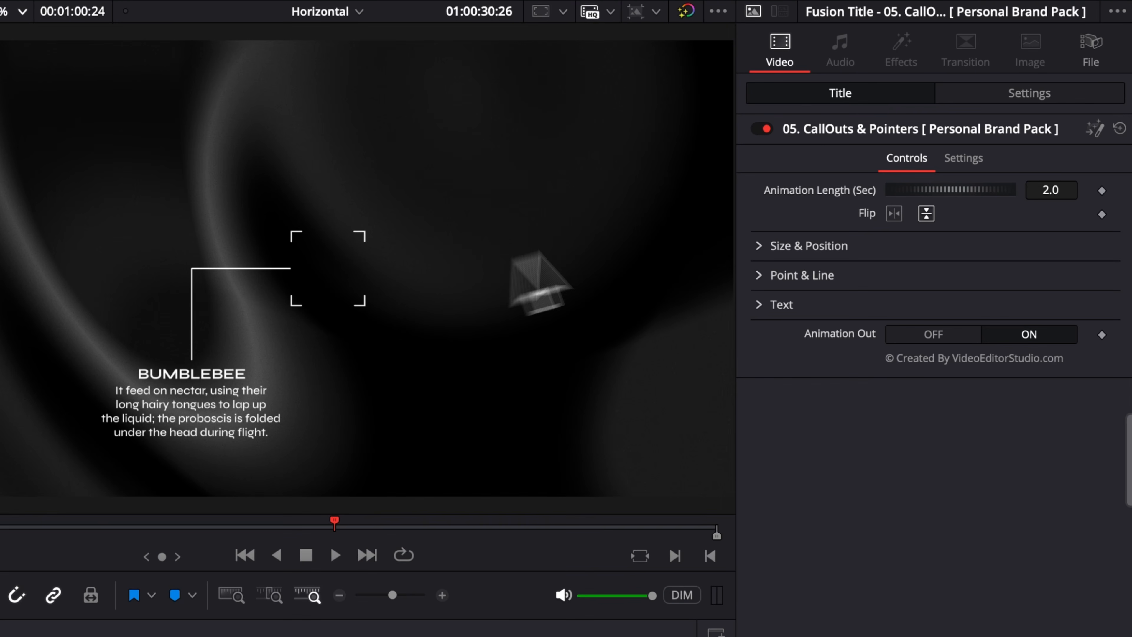
Step: Try the callout's horizontal and vertical Flip options, returning each to its original setting
click(894, 214)
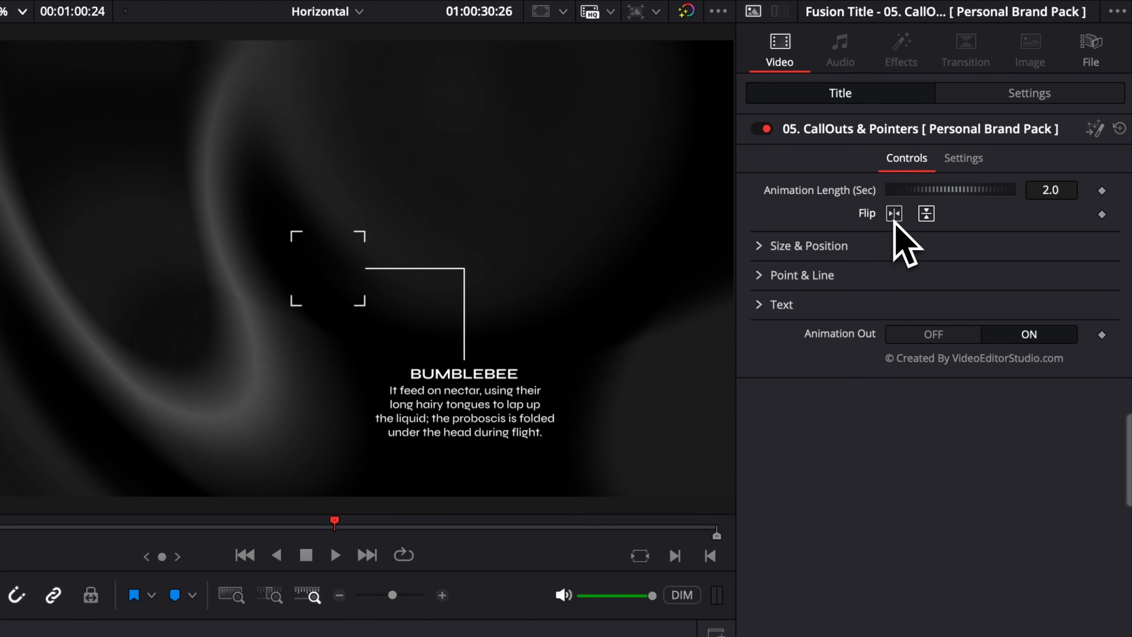
click(894, 214)
click(928, 217)
click(928, 217)
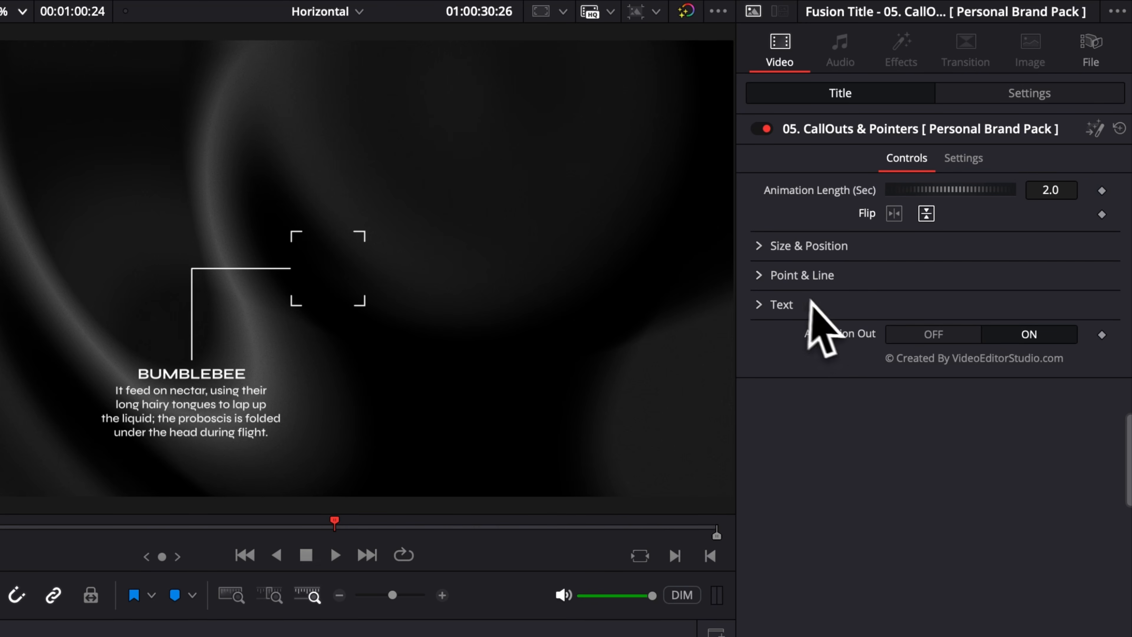
Step: Resize the callout's bracket frame to Width 0.170446 and Height 0.388557 in the point and line options, and play its animation
click(759, 275)
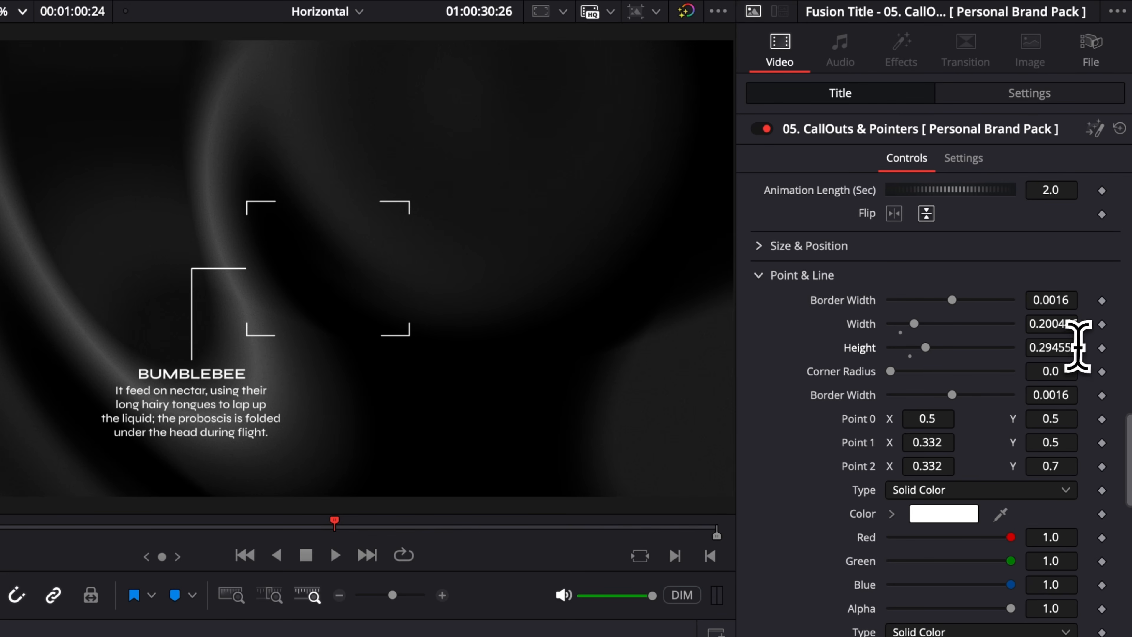
drag(1051, 348, 1064, 348)
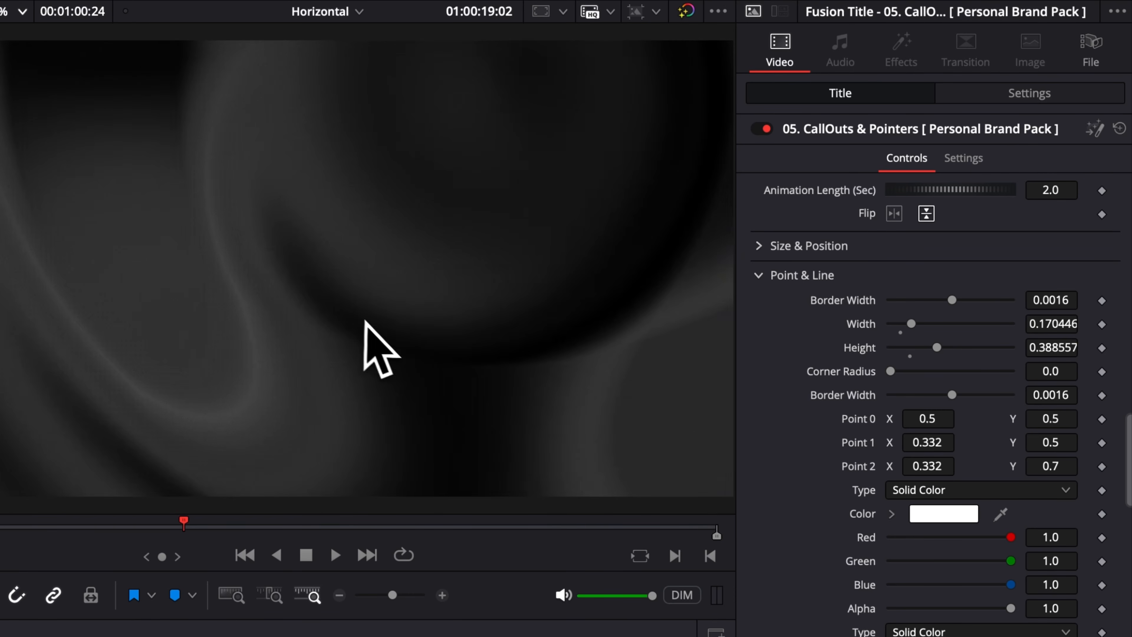
key(space)
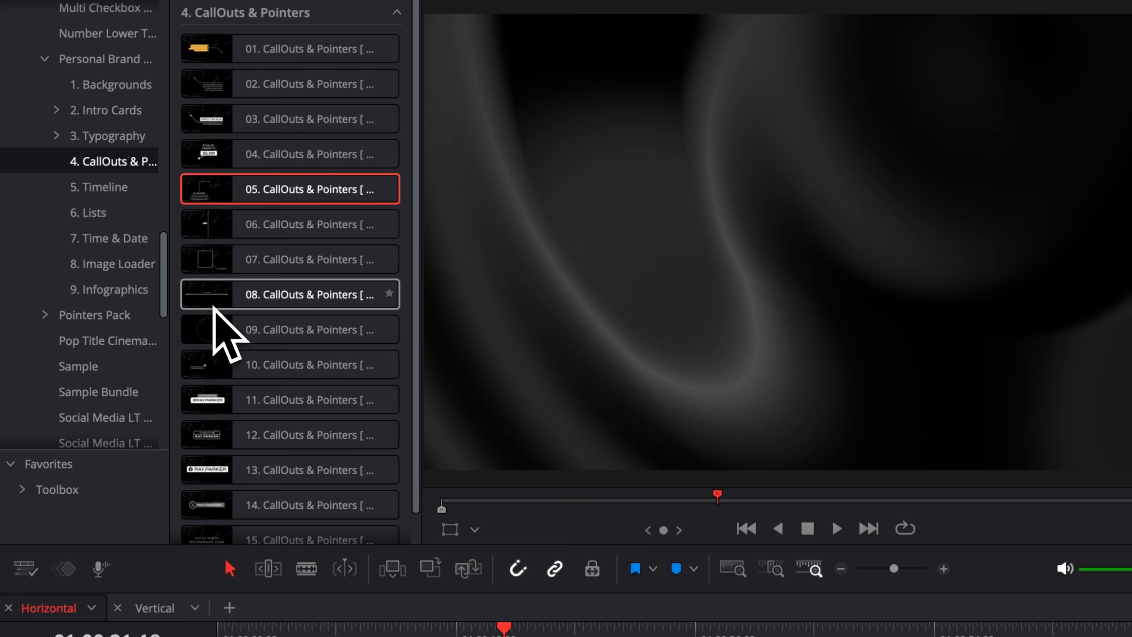
Step: Add 08. CallOuts & Pointers above the gradient background, lengthen it, and select it with the playhead at 01:00:32:19
drag(213, 307, 452, 636)
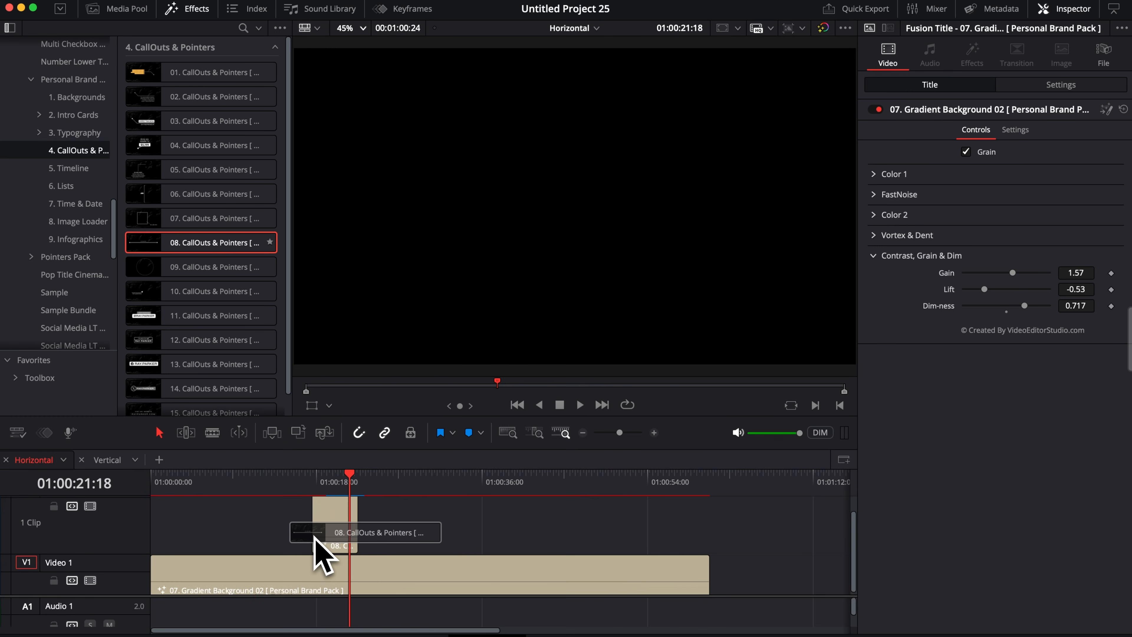
drag(315, 537, 621, 550)
click(450, 474)
click(451, 546)
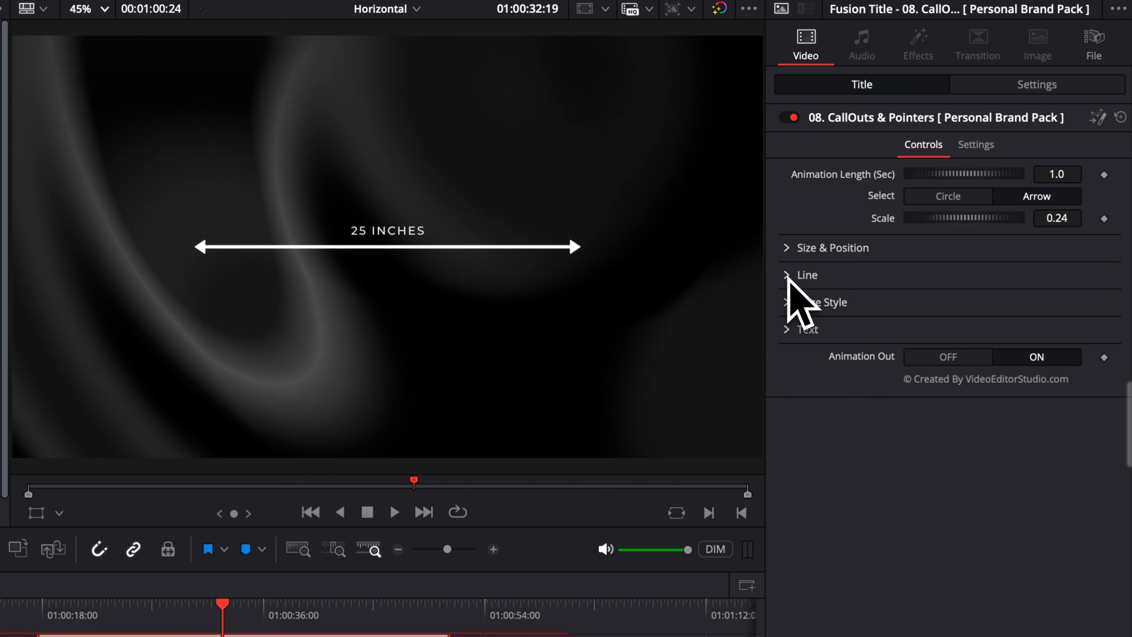
Step: Give the measurement line Circle ends at Scale 0.44 and change its label to "25 cm"
click(964, 195)
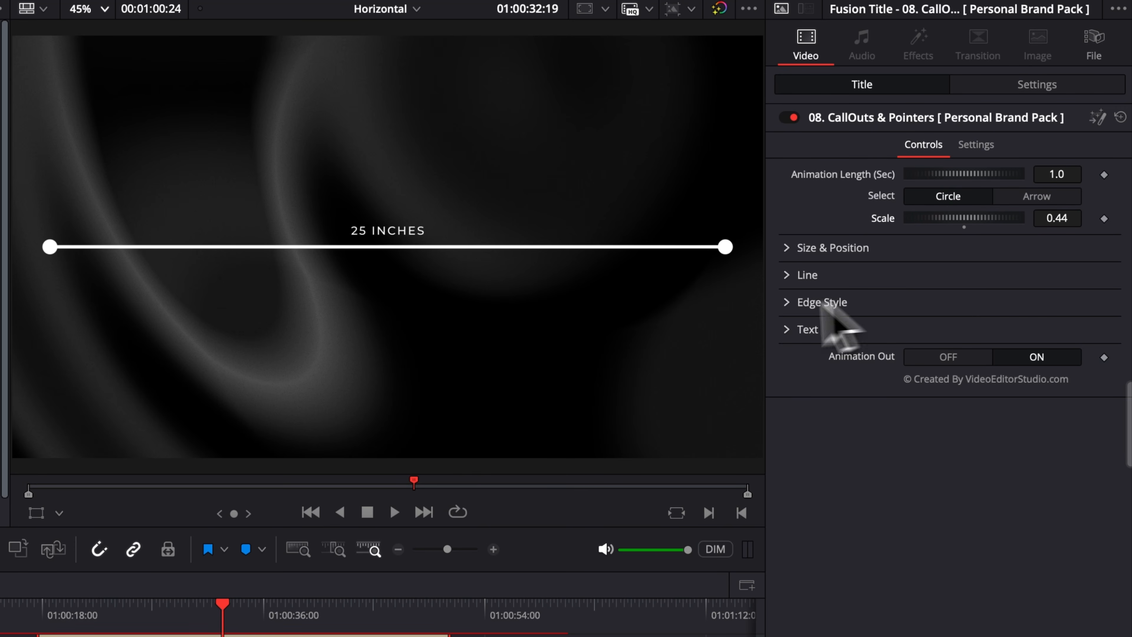
click(802, 330)
click(842, 354)
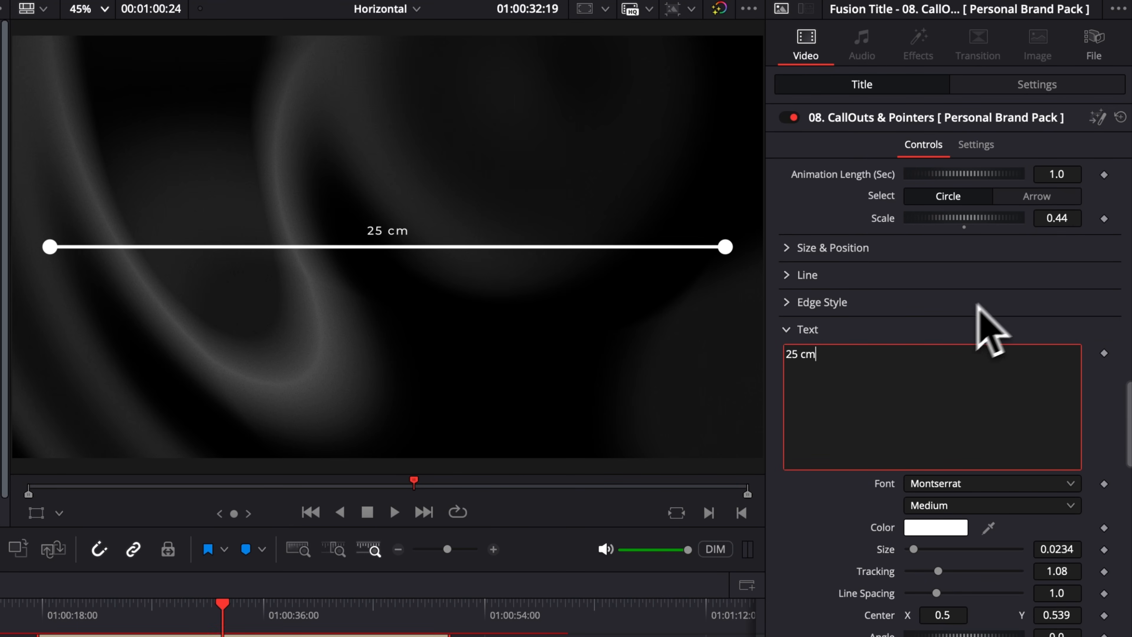
click(785, 329)
Step: Set the end circles' CircleWidth to 0.012 and colour them red in the edge style options
click(787, 303)
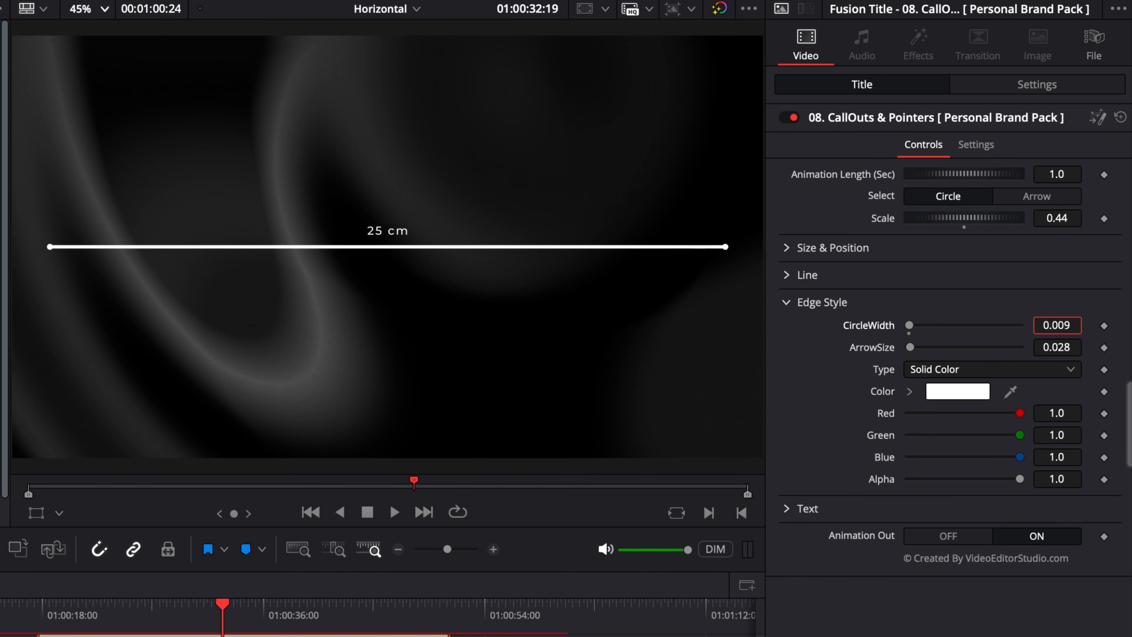
click(948, 391)
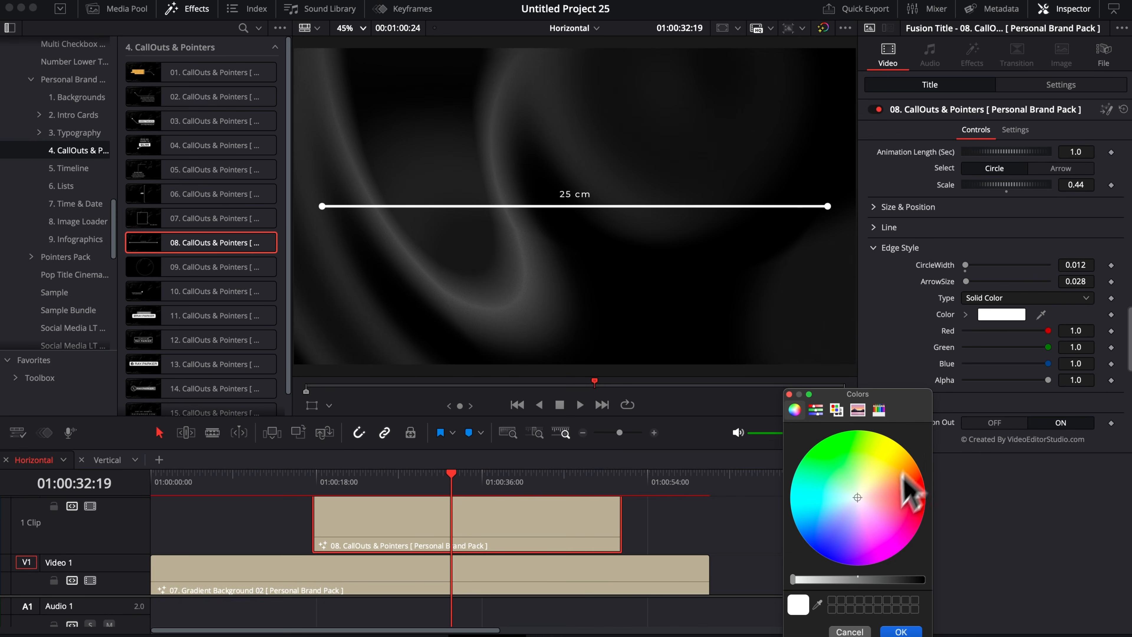
click(914, 519)
click(901, 632)
Step: Set the Line Thickness to 0.0014 and recolour the line from the red edge of the colour wheel
click(880, 227)
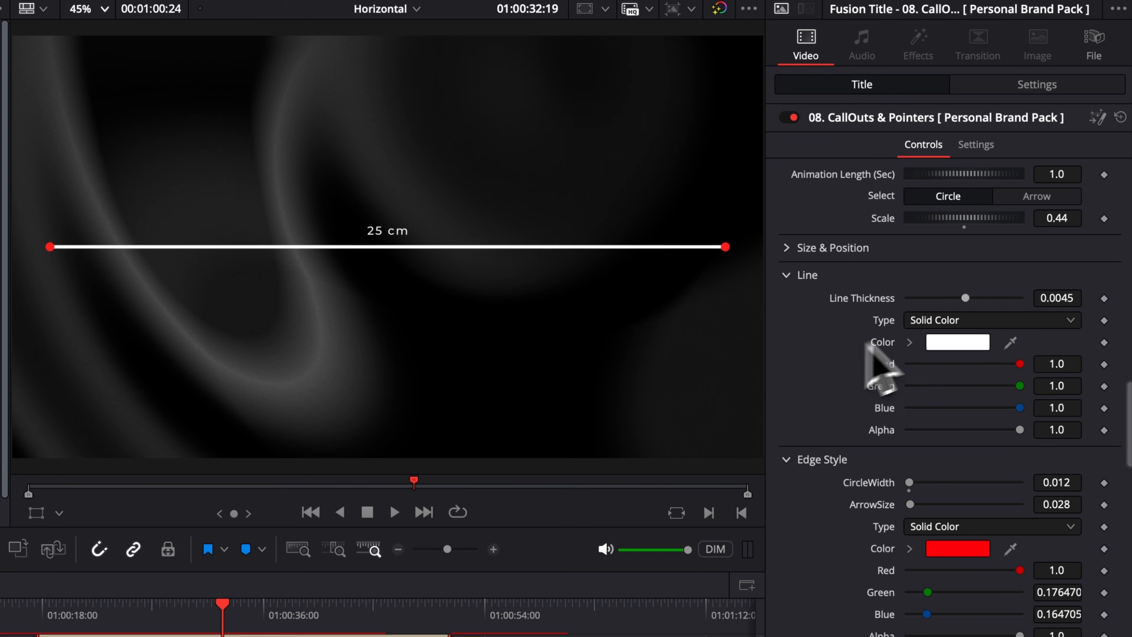
click(1065, 298)
drag(1061, 297, 1049, 298)
click(966, 343)
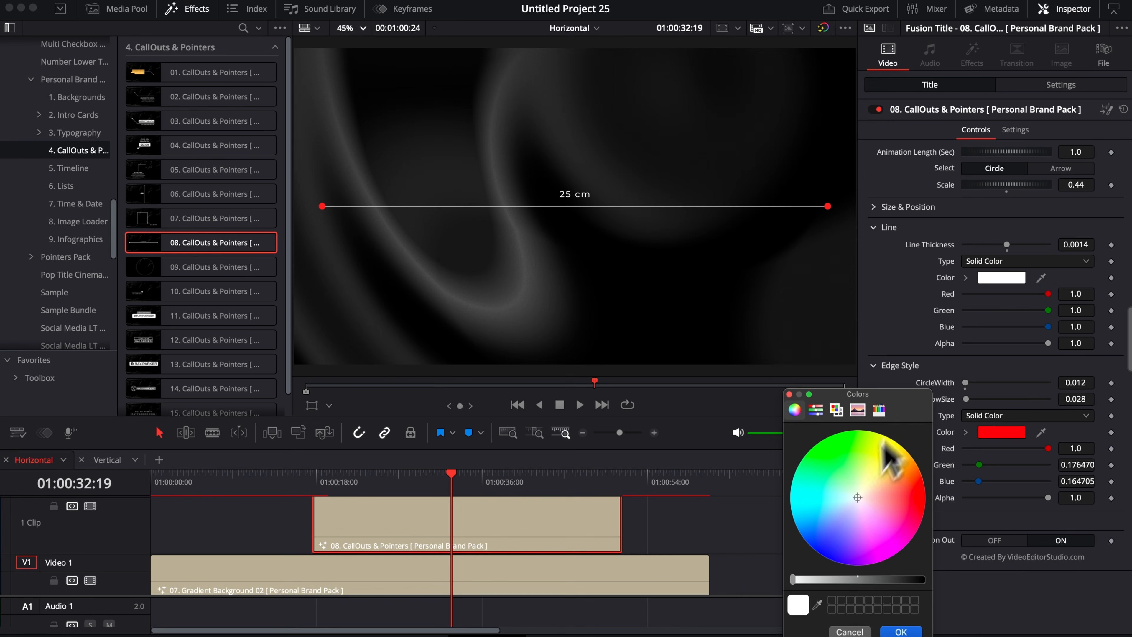
click(919, 489)
click(901, 632)
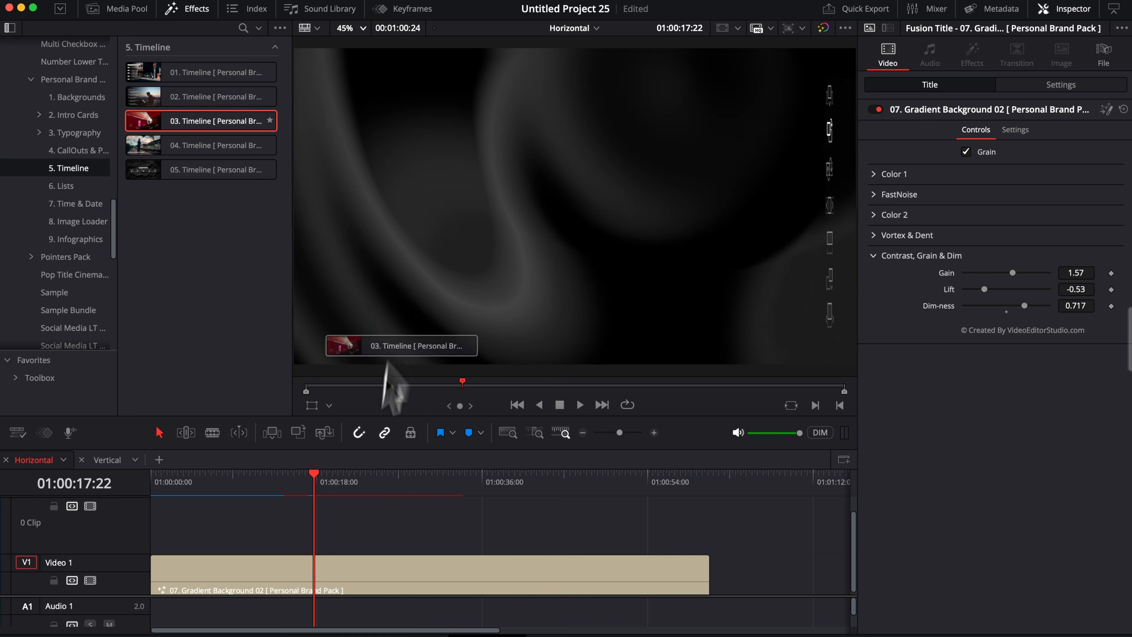
Step: Add the 03. Timeline title above the gradient background, lengthen it, and play its animation from the start
drag(386, 365, 587, 533)
click(371, 477)
click(371, 533)
click(257, 475)
key(space)
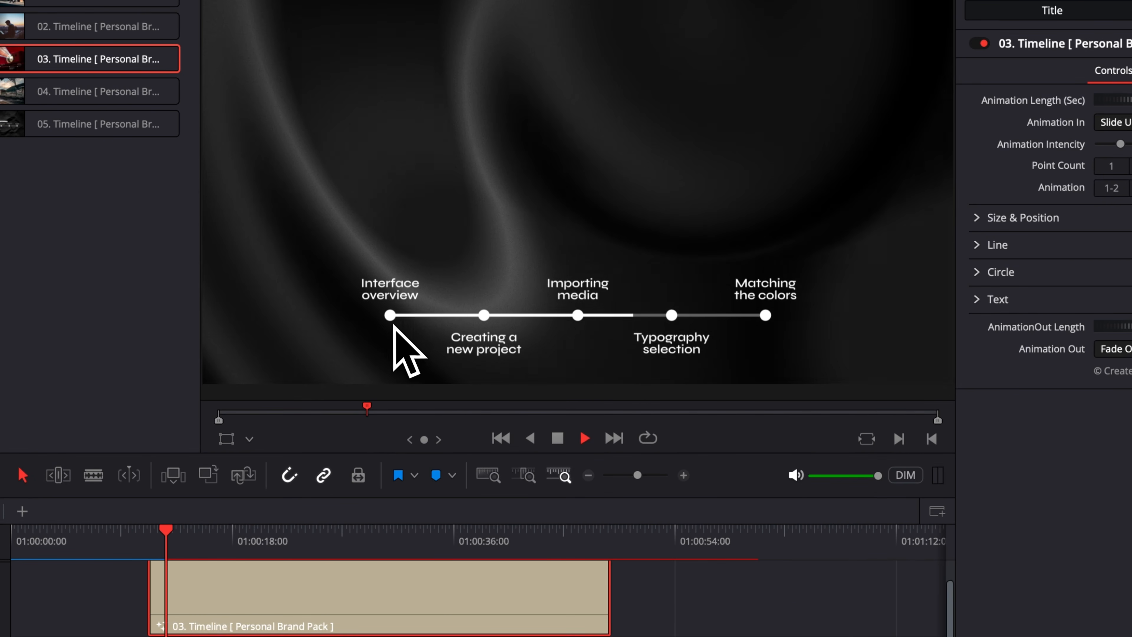
key(space)
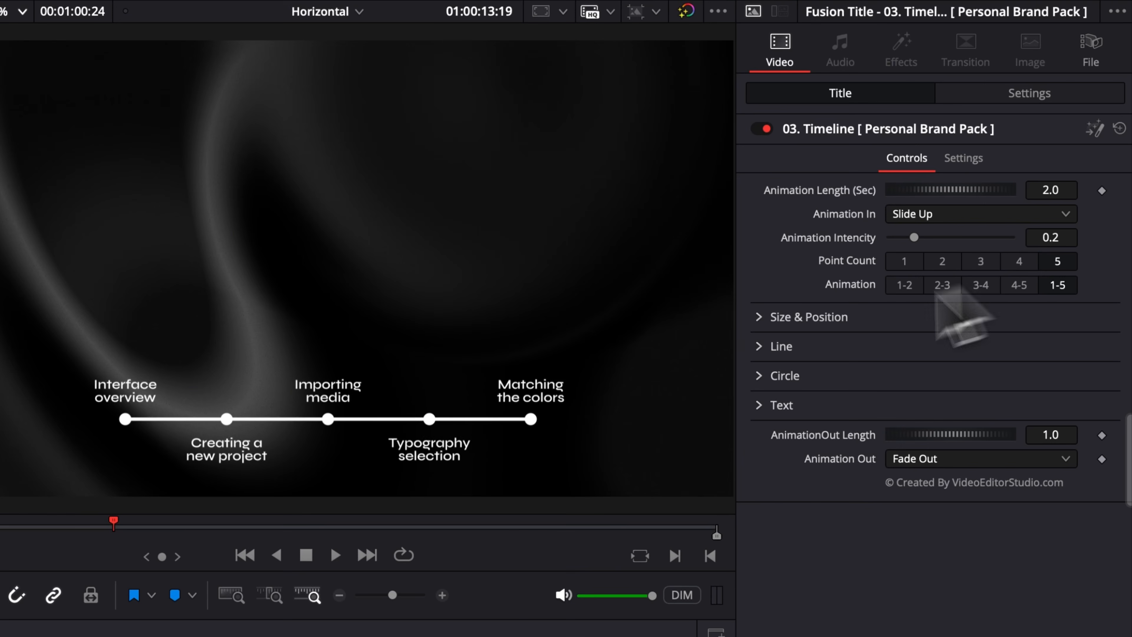
Step: Set the 03. Timeline title's Point Count to 3 and Animation to 2-3, and play it back
click(985, 262)
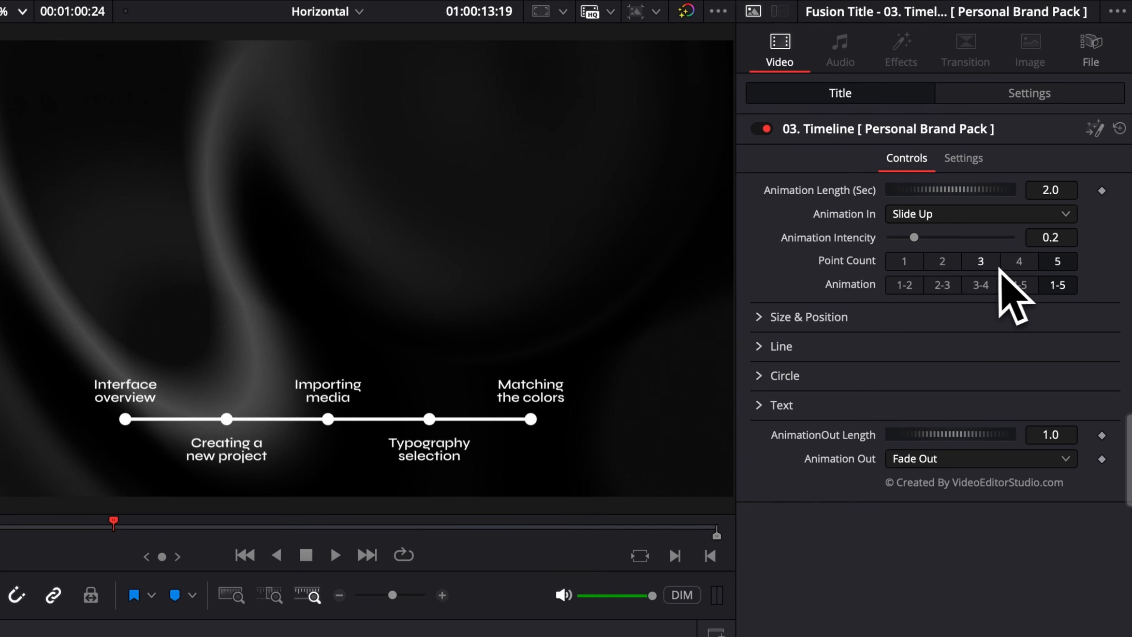
click(980, 262)
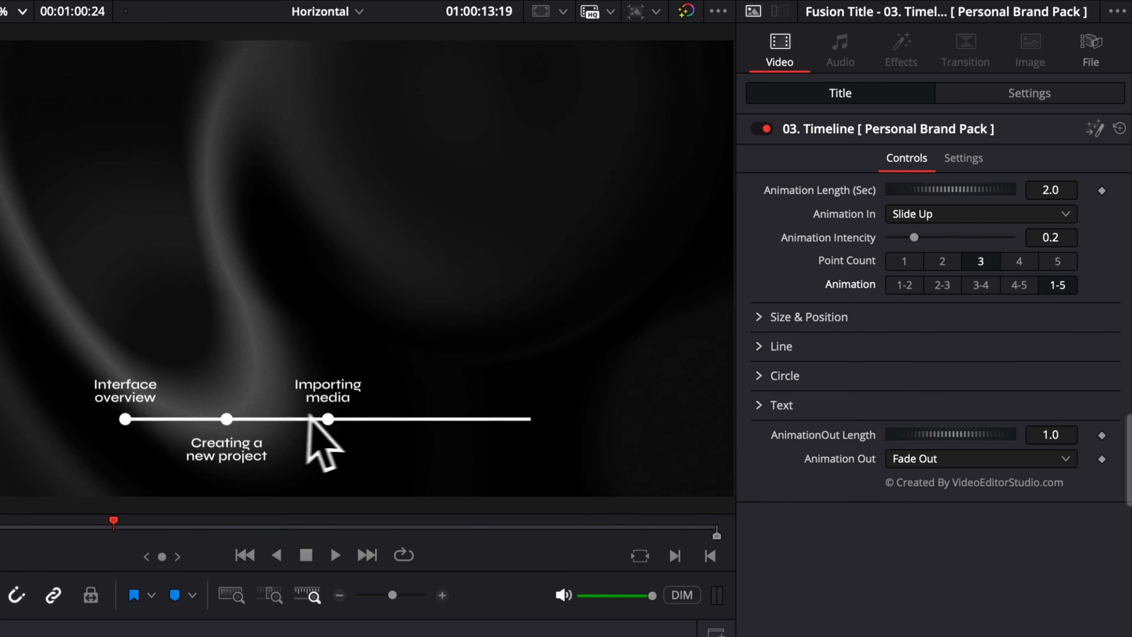
click(948, 287)
click(0, 636)
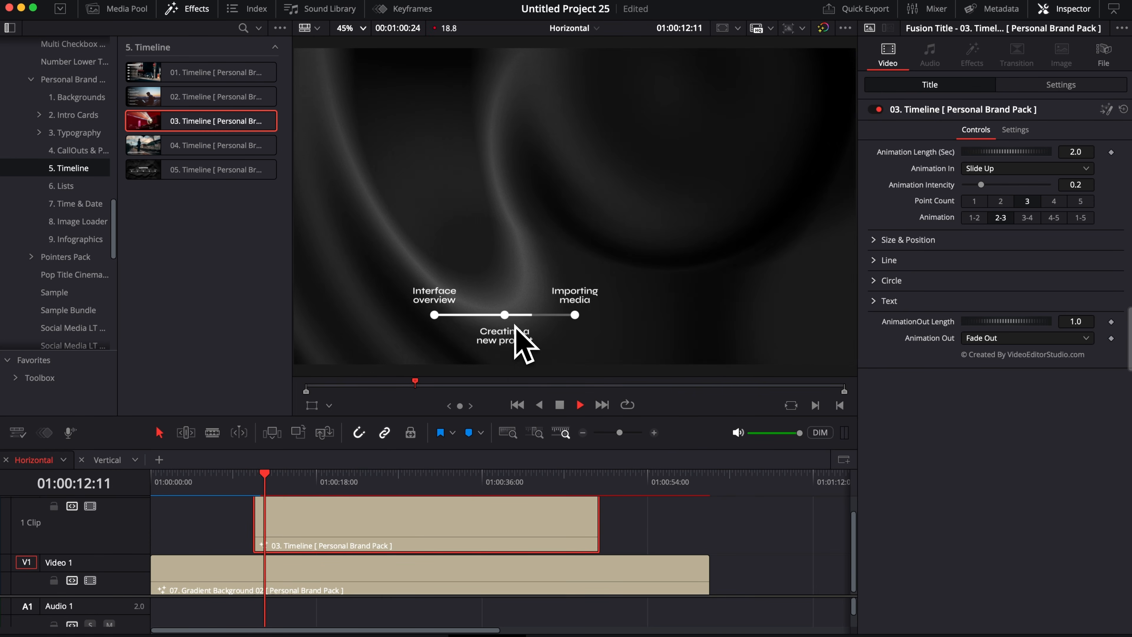
Step: Replace the 03. Timeline clip with a lengthened 05. Timeline title above the gradient background and scrub through it
key(Delete)
drag(157, 172, 586, 535)
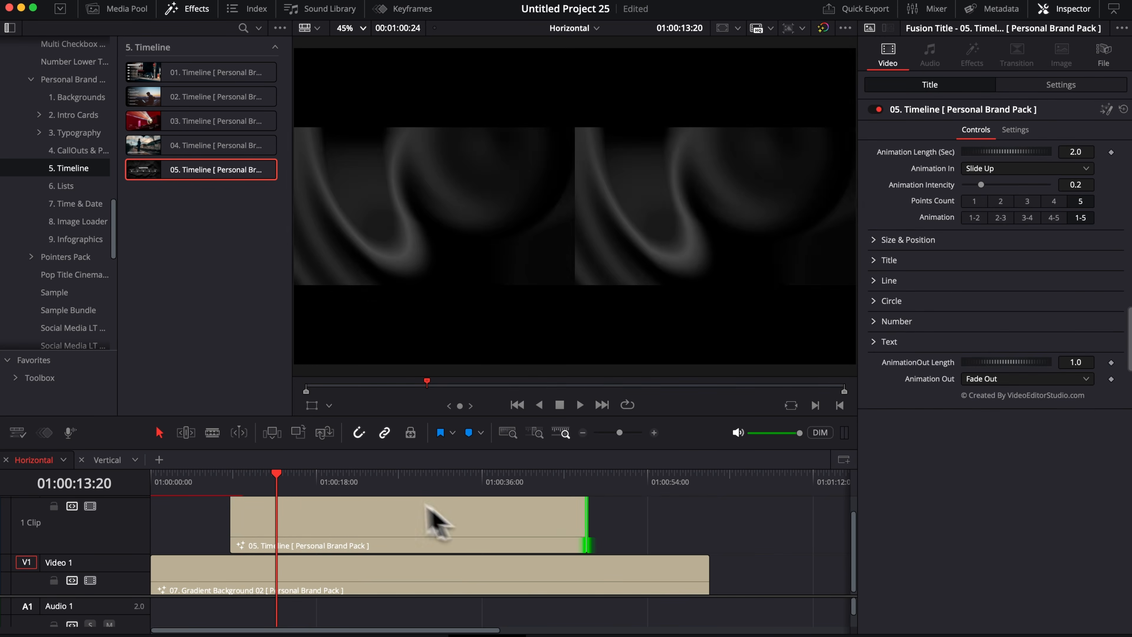
click(363, 480)
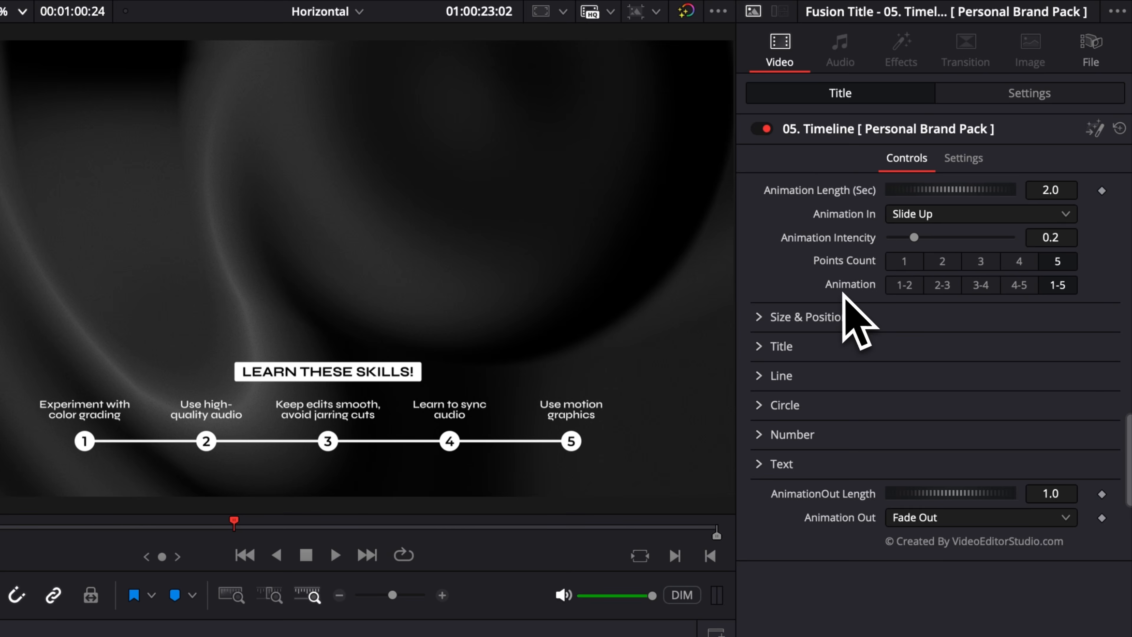
drag(274, 480, 444, 479)
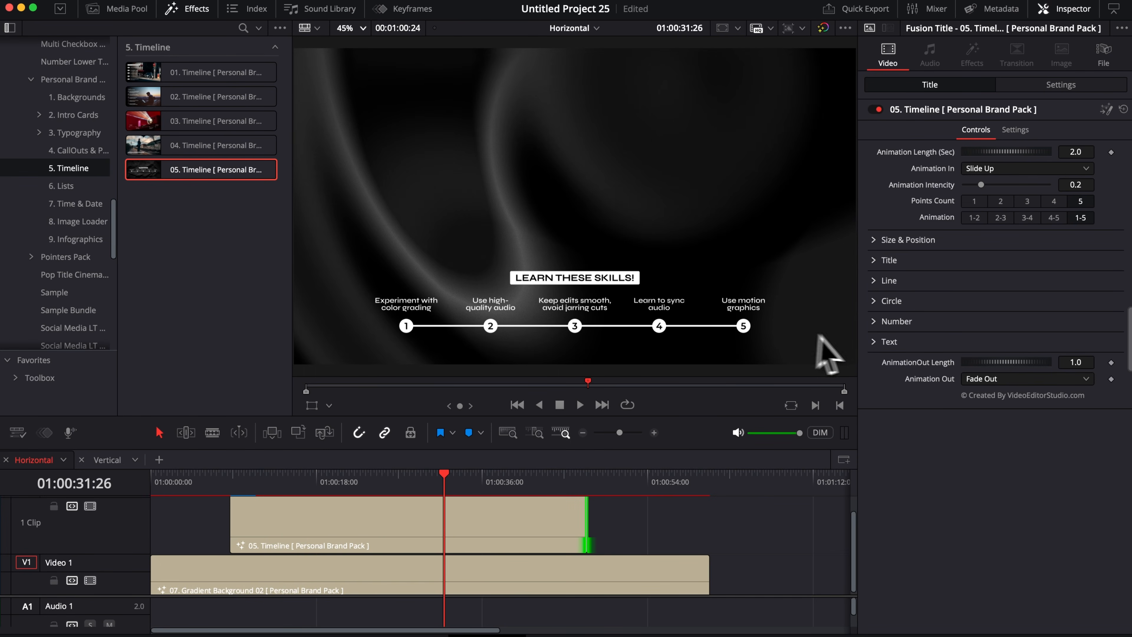
Step: Set the 05. Timeline title's Animation Out to None and scrub to its end to check it
drag(302, 489, 262, 495)
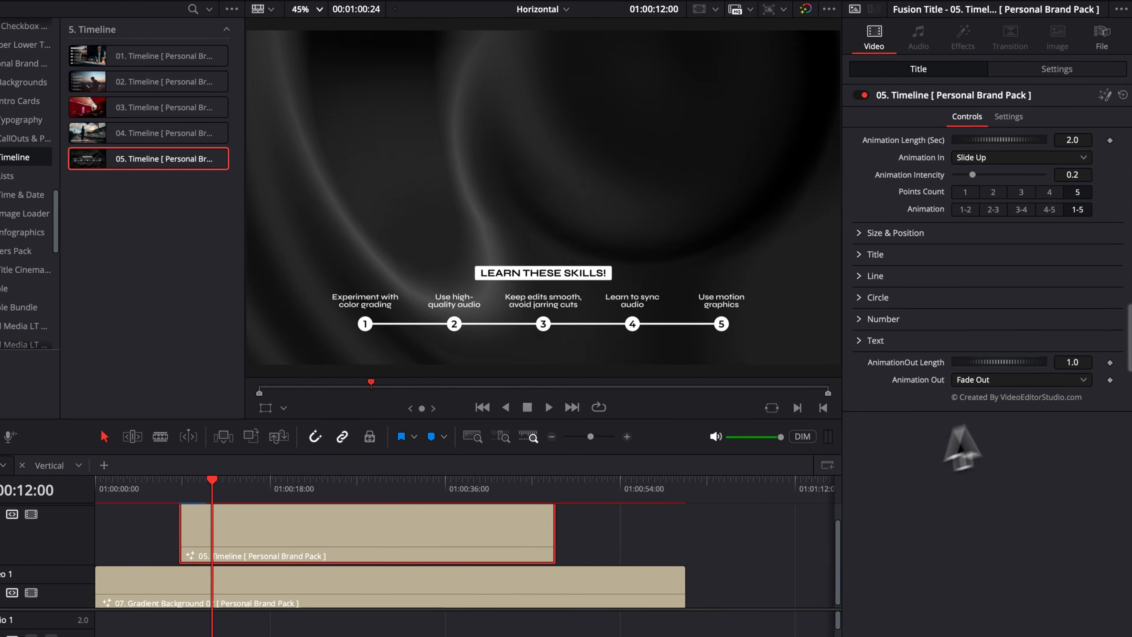
click(970, 379)
click(969, 395)
drag(263, 495, 538, 506)
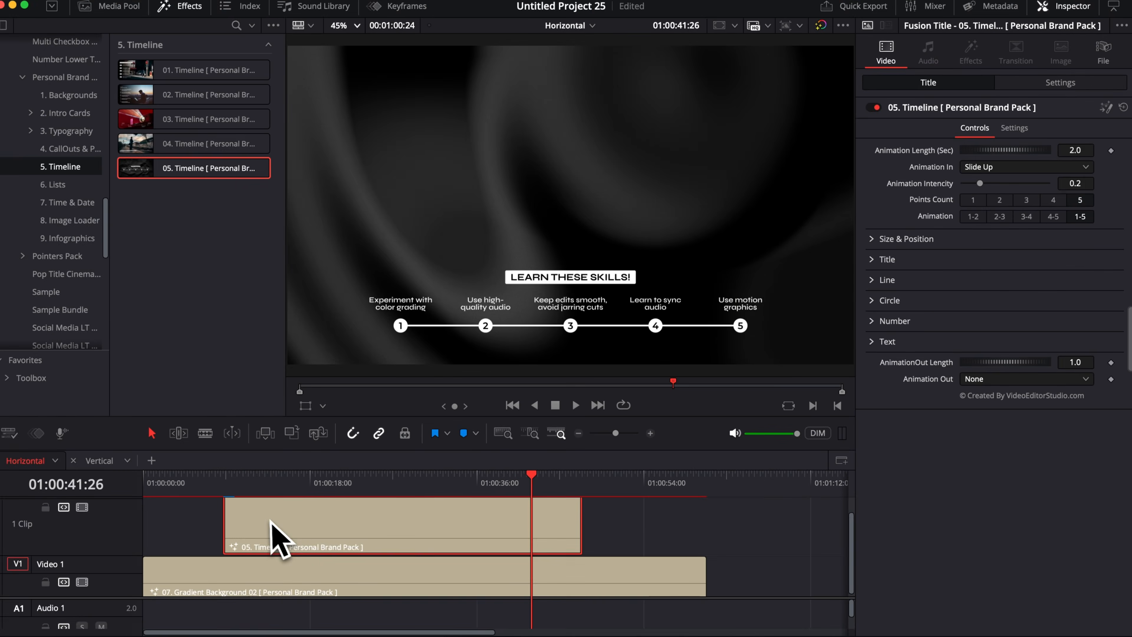
Step: Split the 05. Timeline clip at 01:00:15:13
drag(267, 476, 293, 487)
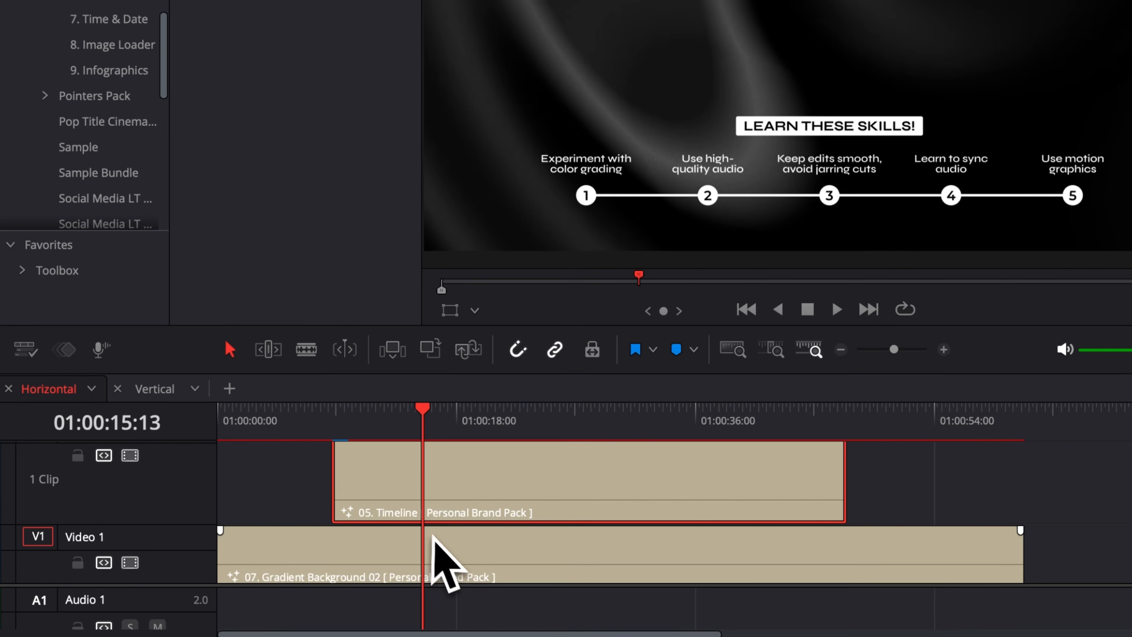
key(super+b)
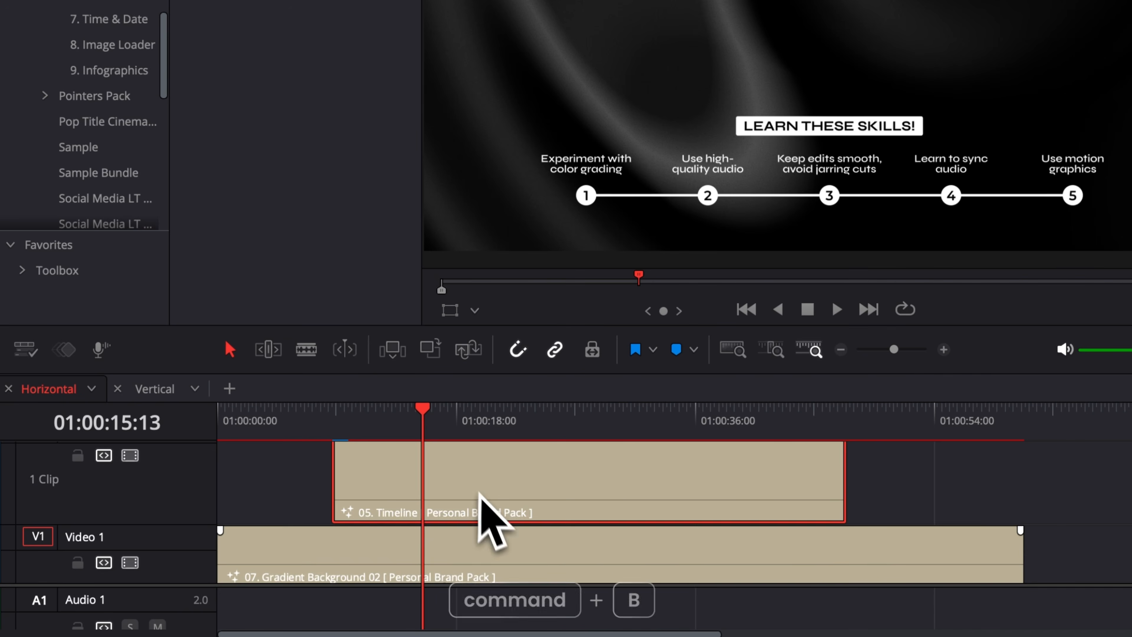
key(super+b)
Step: Set Animation In to None on the second part of the split 05. Timeline clip
click(447, 463)
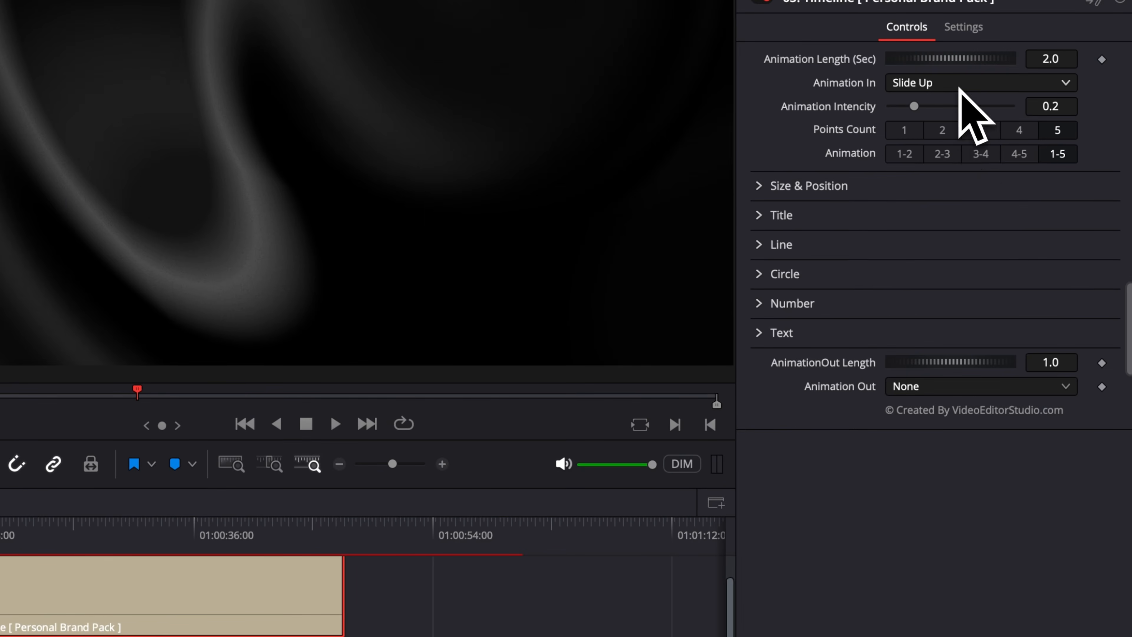
click(1011, 172)
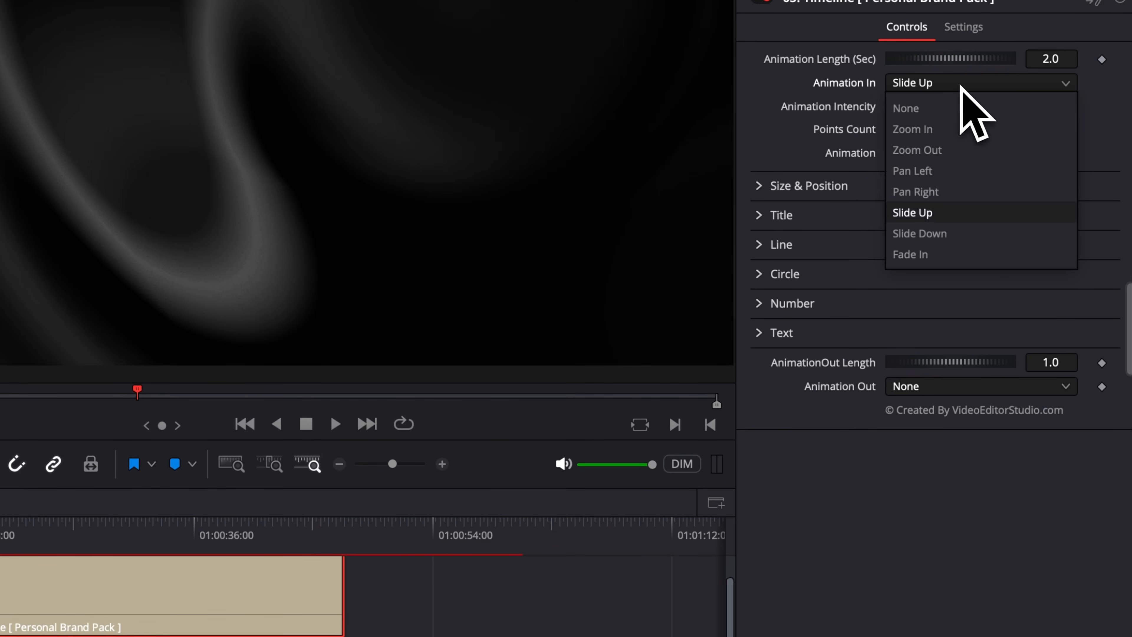
click(938, 109)
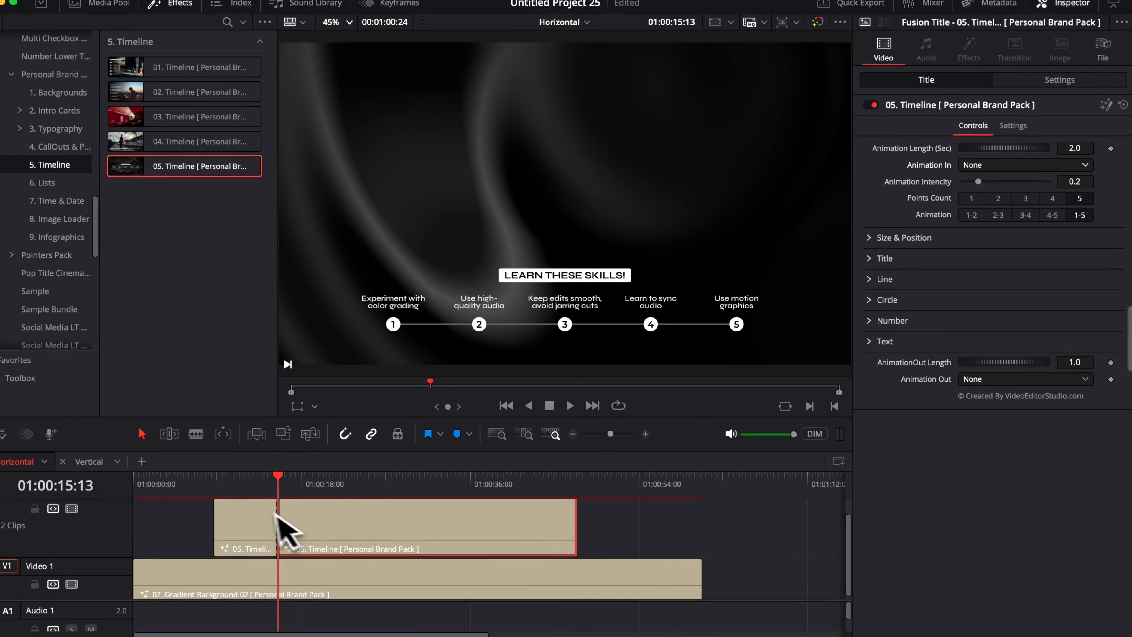
Step: Set Animation to 1-2 on the first part and 2-3 on the second part of the split 05. Timeline clip
click(264, 501)
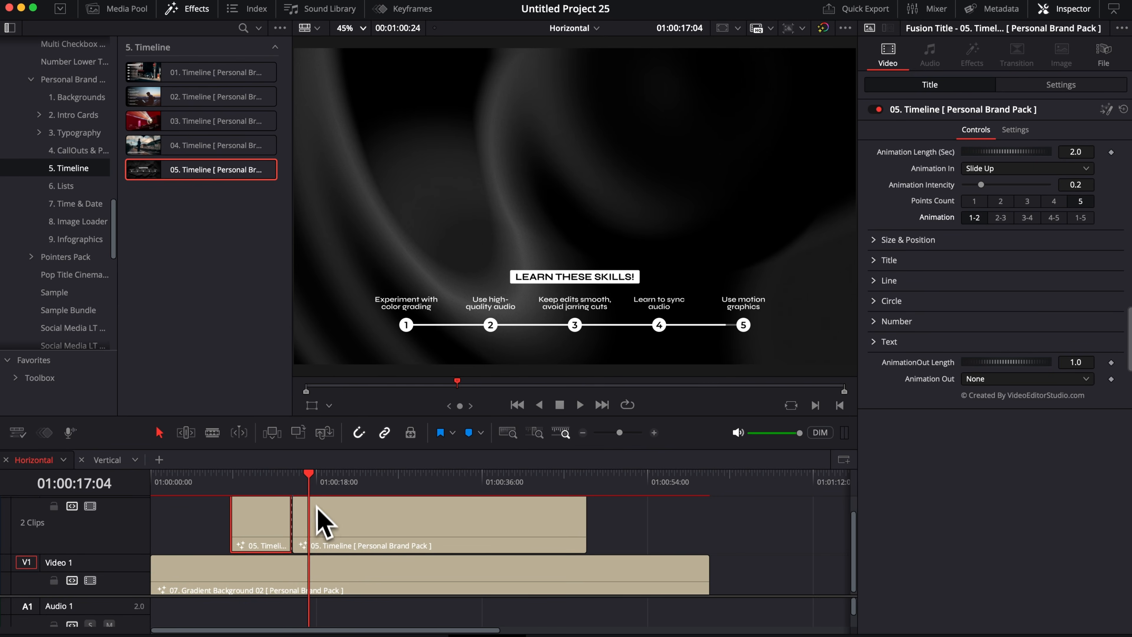
click(318, 513)
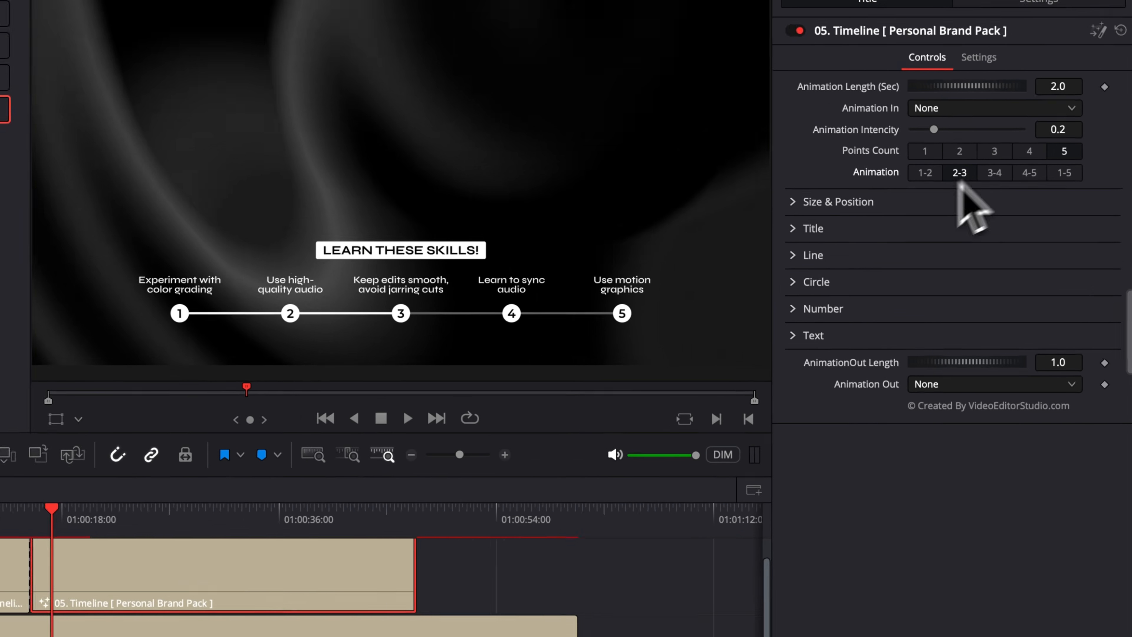
mouse_move(238, 482)
mouse_down()
mouse_move(181, 482)
mouse_move(216, 489)
mouse_up()
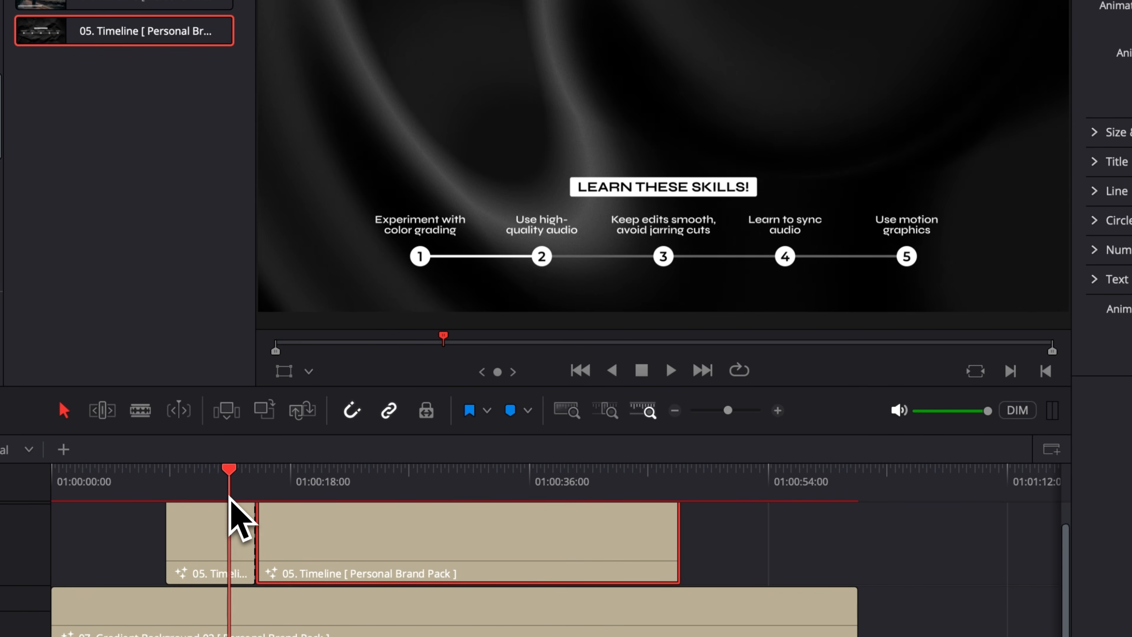
Step: Extend the first 05. Timeline part to an earlier start and scrub across both parts to check the line animation
drag(224, 525, 254, 535)
click(236, 479)
drag(246, 475, 382, 499)
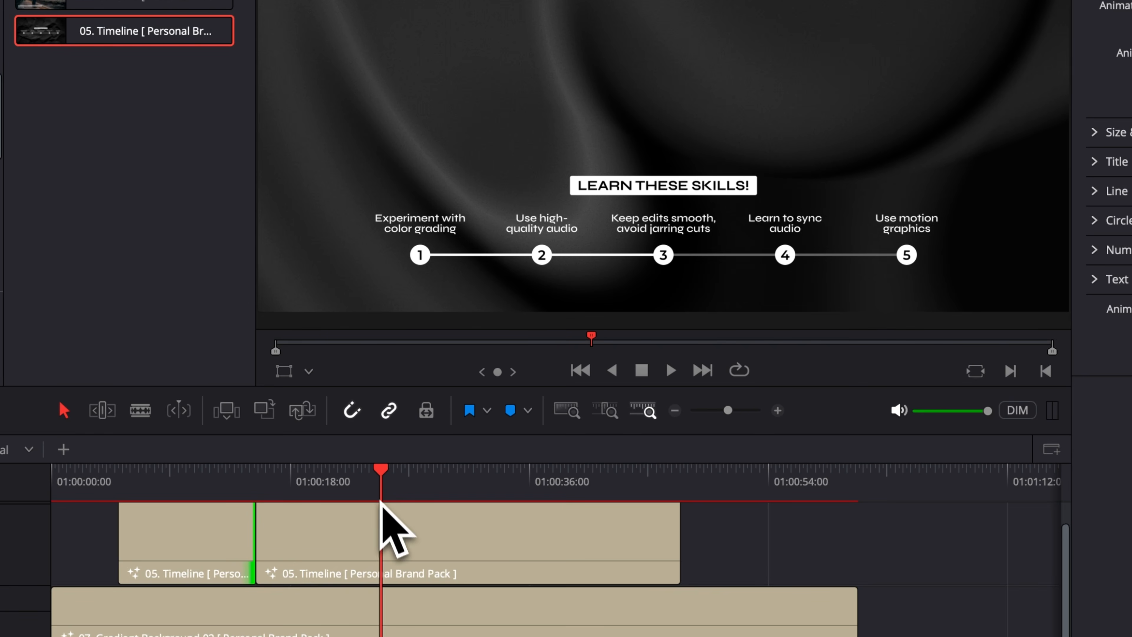
Step: Split the second 05. Timeline part between 01:00:18:00 and 01:00:36:00 and set Animation to 3-4 on the new third part
click(382, 542)
key(super+b)
click(433, 475)
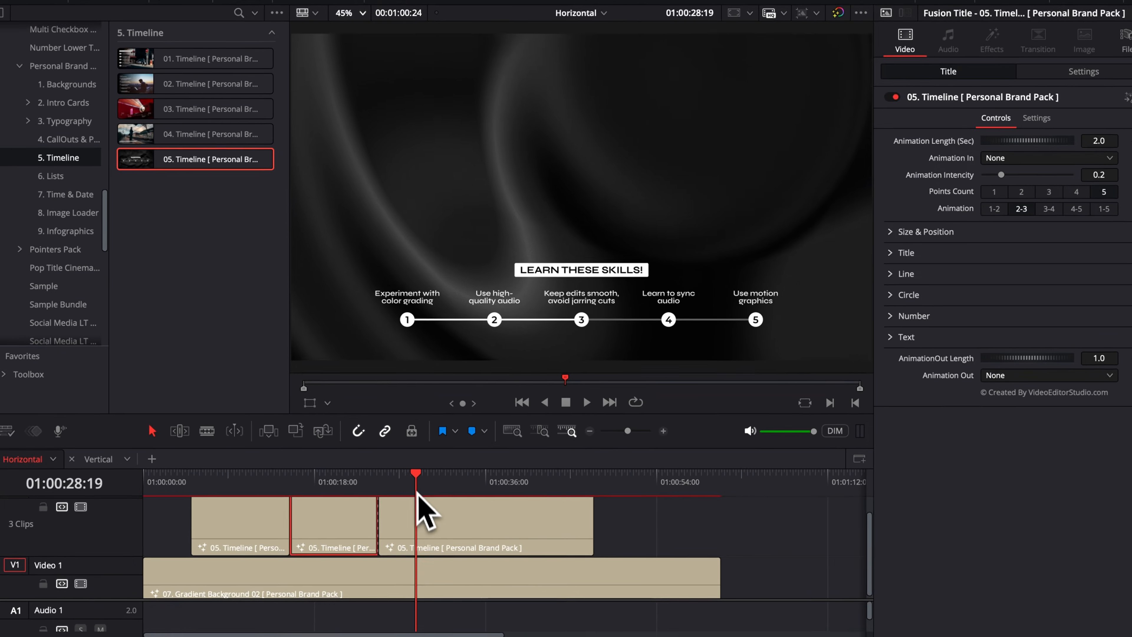
click(421, 513)
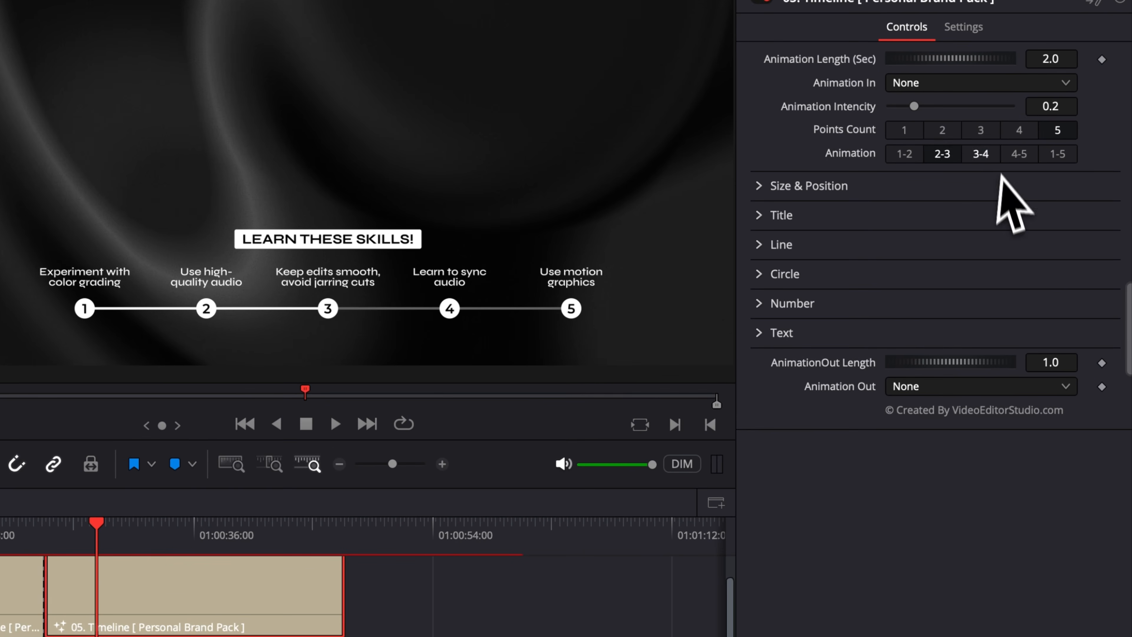
click(990, 156)
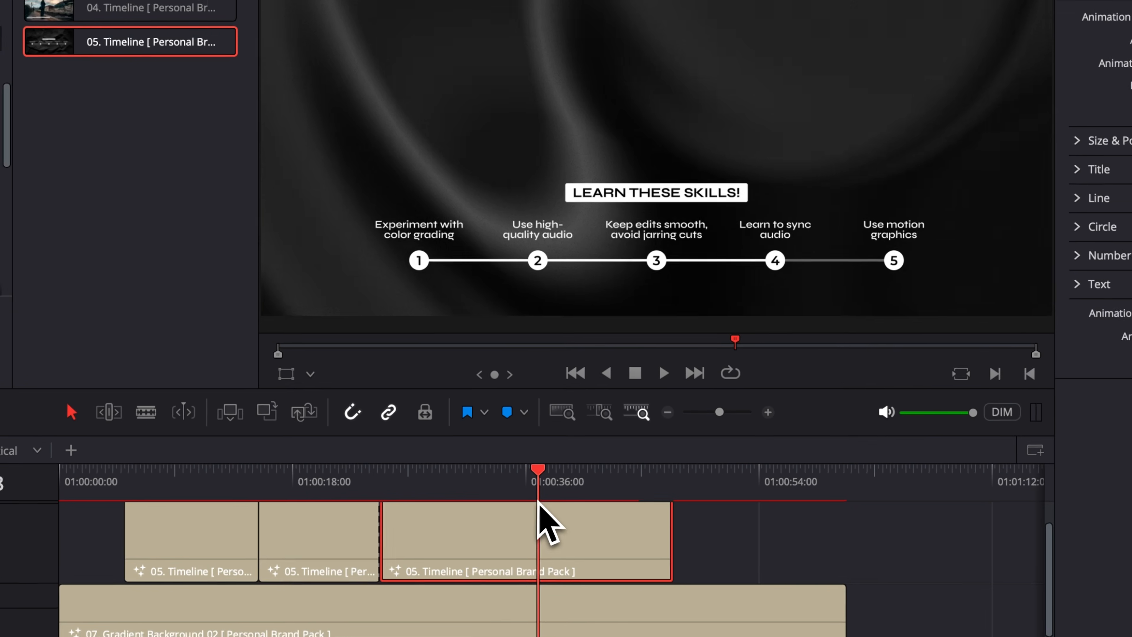
Step: Split the third 05. Timeline part just past 01:00:36:00, set the new fourth part's Animation to 4-5, and scrub through all parts
key(super+b)
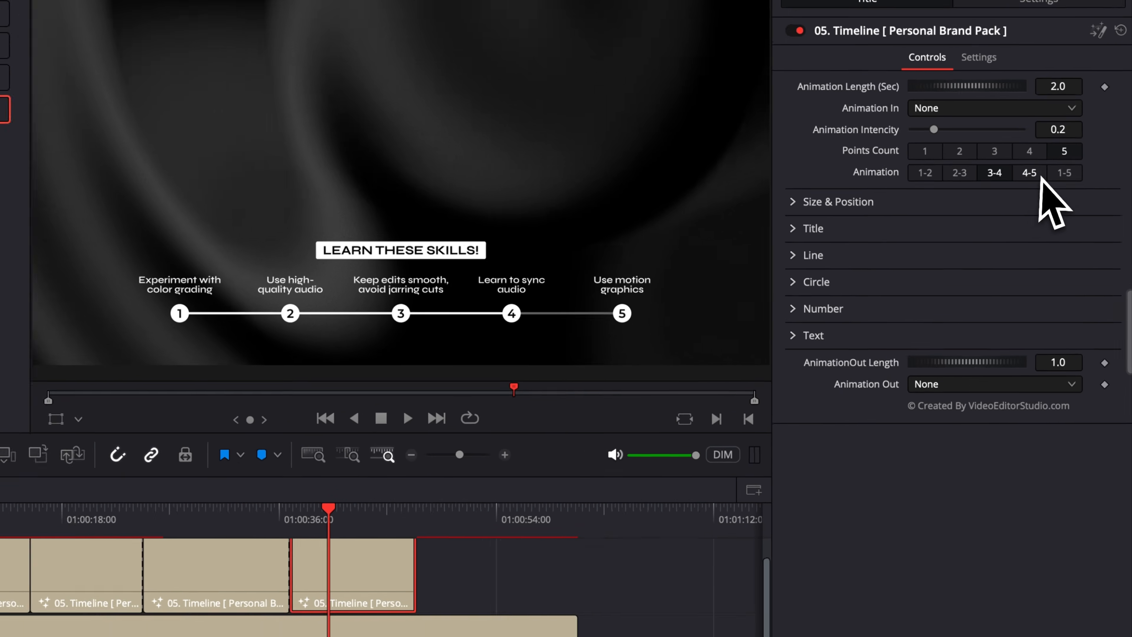
click(1033, 174)
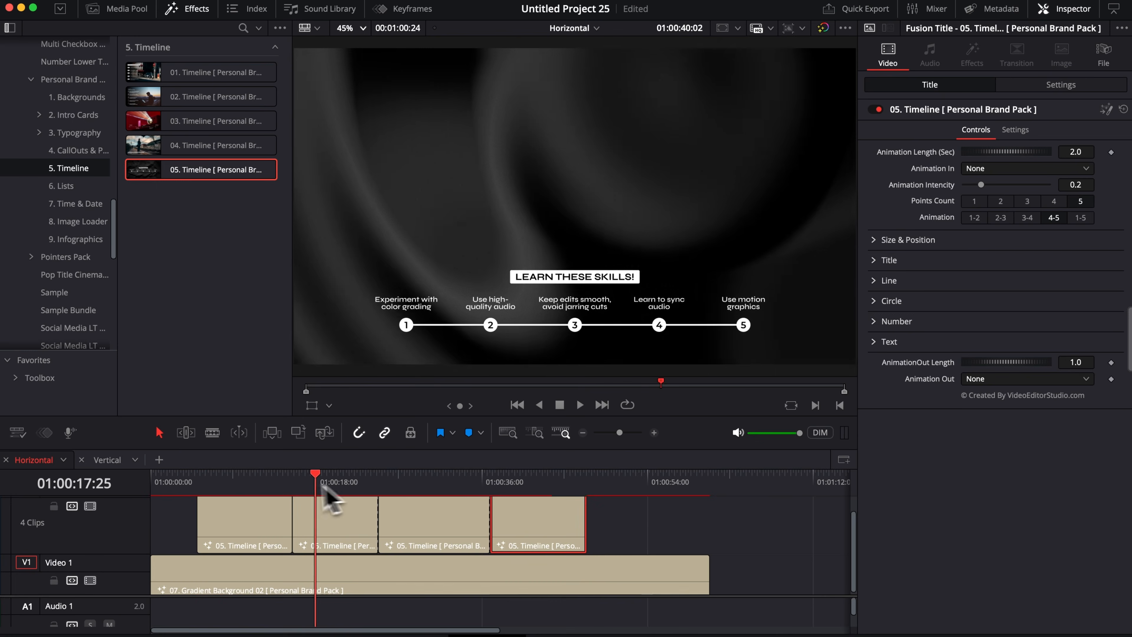
drag(322, 485, 240, 488)
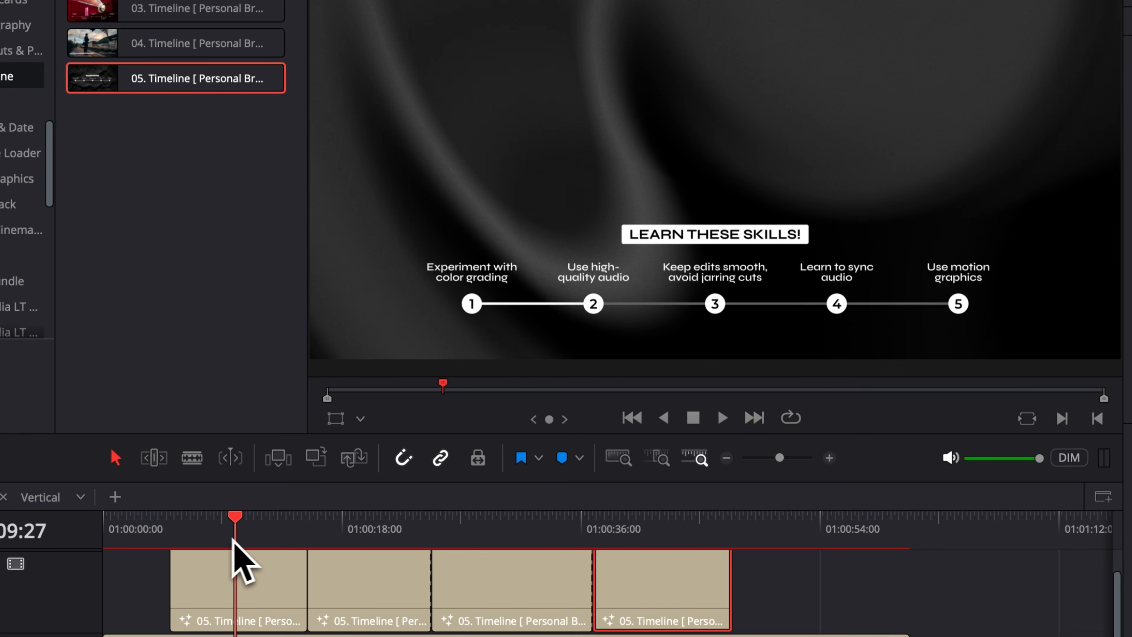
drag(233, 539, 607, 570)
drag(624, 573, 695, 580)
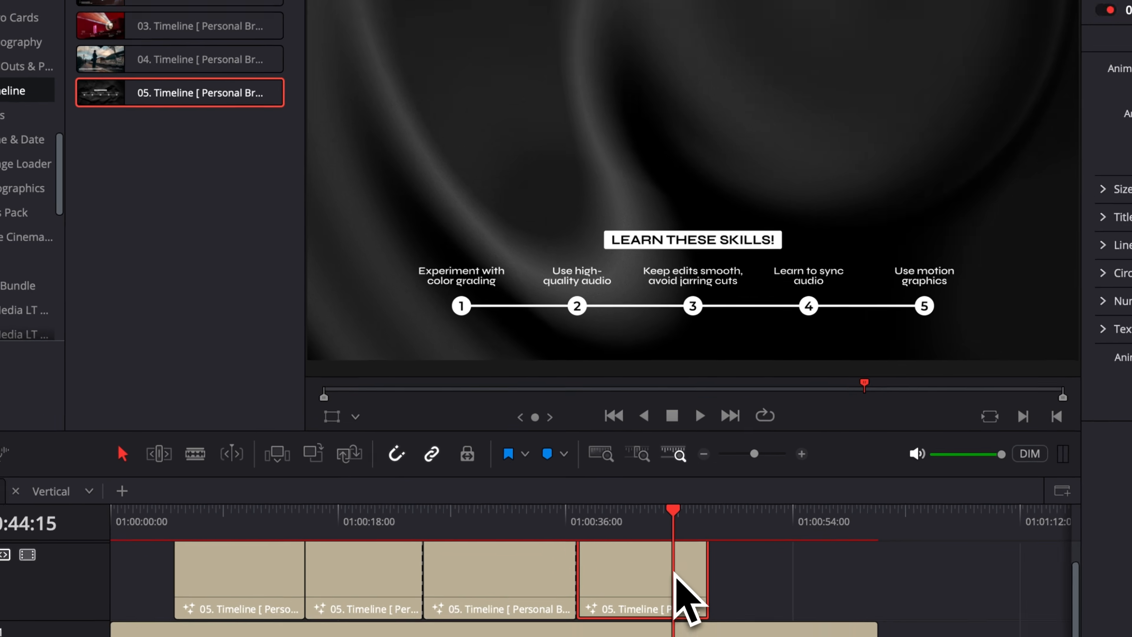
Step: Replace the split 05. Timeline parts with a lengthened 04. Timeline title above the gradient background and preview it
drag(192, 59, 256, 613)
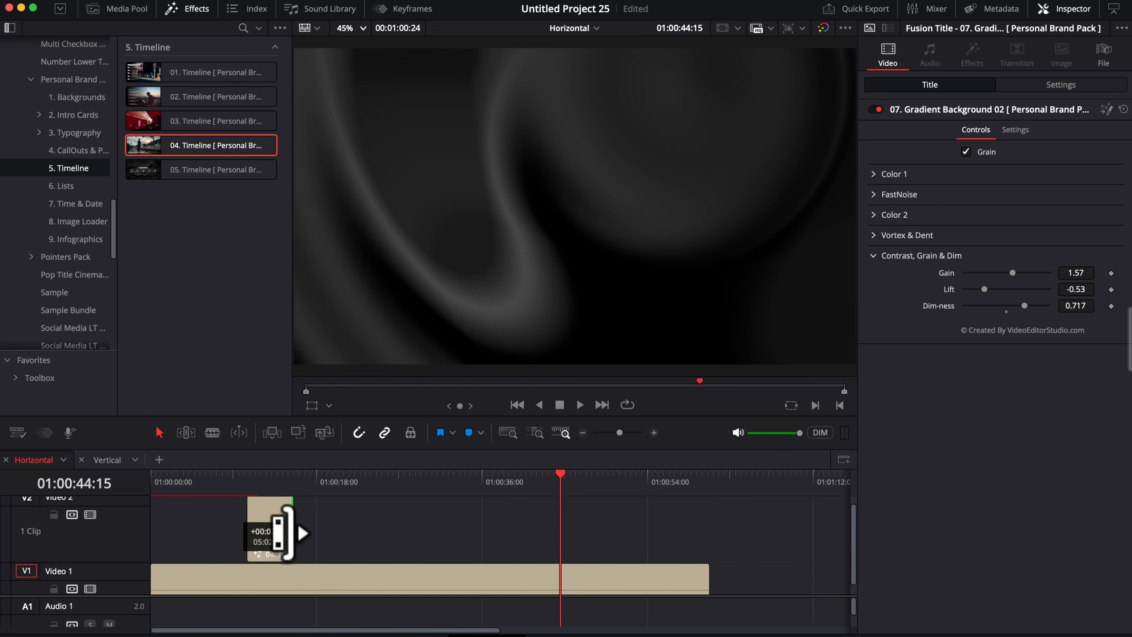
drag(293, 530, 643, 580)
click(419, 478)
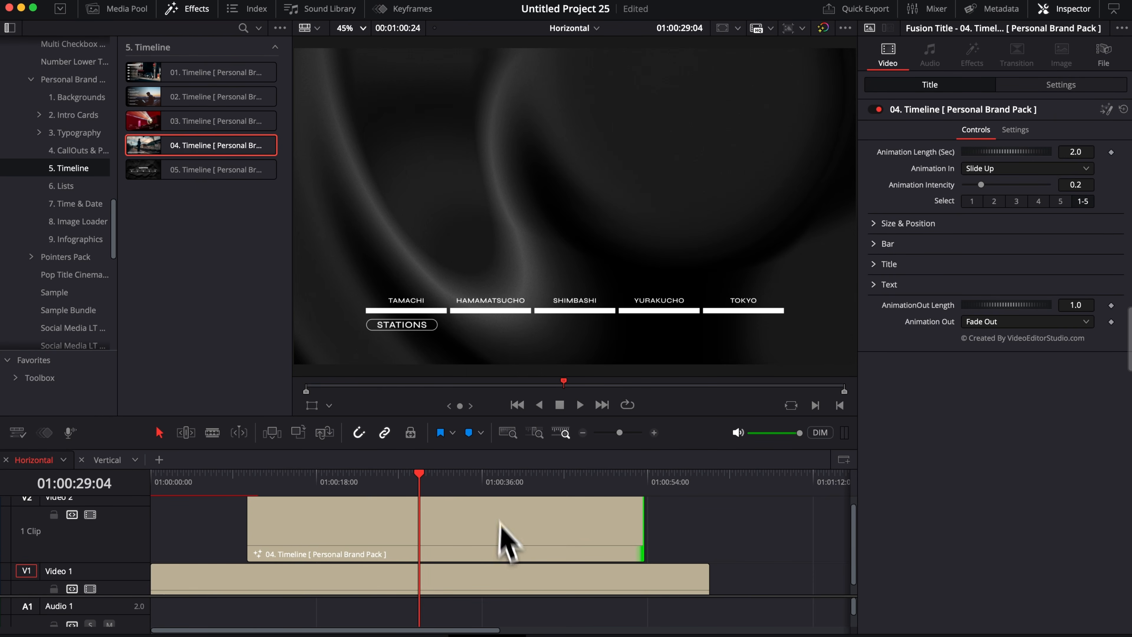
click(441, 514)
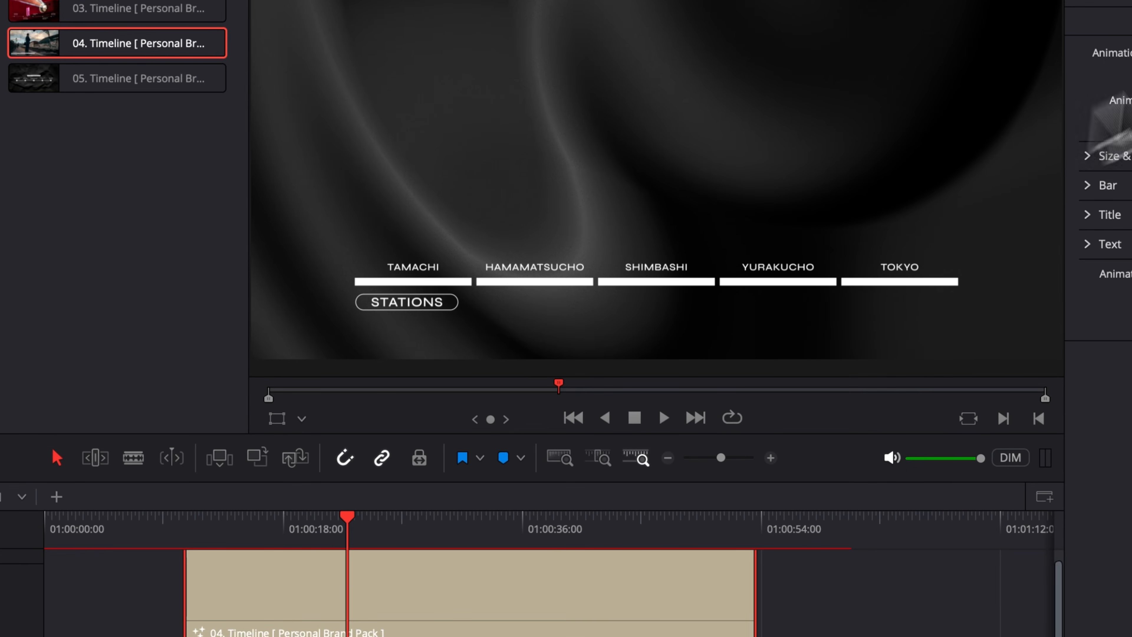
Step: Expand the Cropping settings of the 04. Timeline clip and try out its Crop Right value
click(1092, 72)
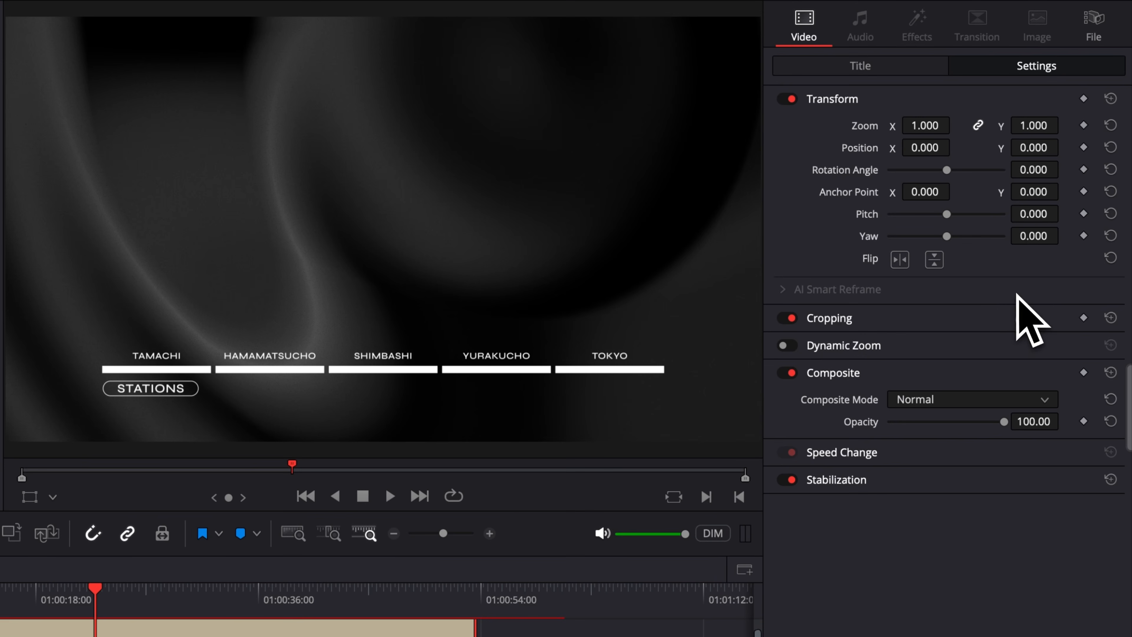
click(874, 318)
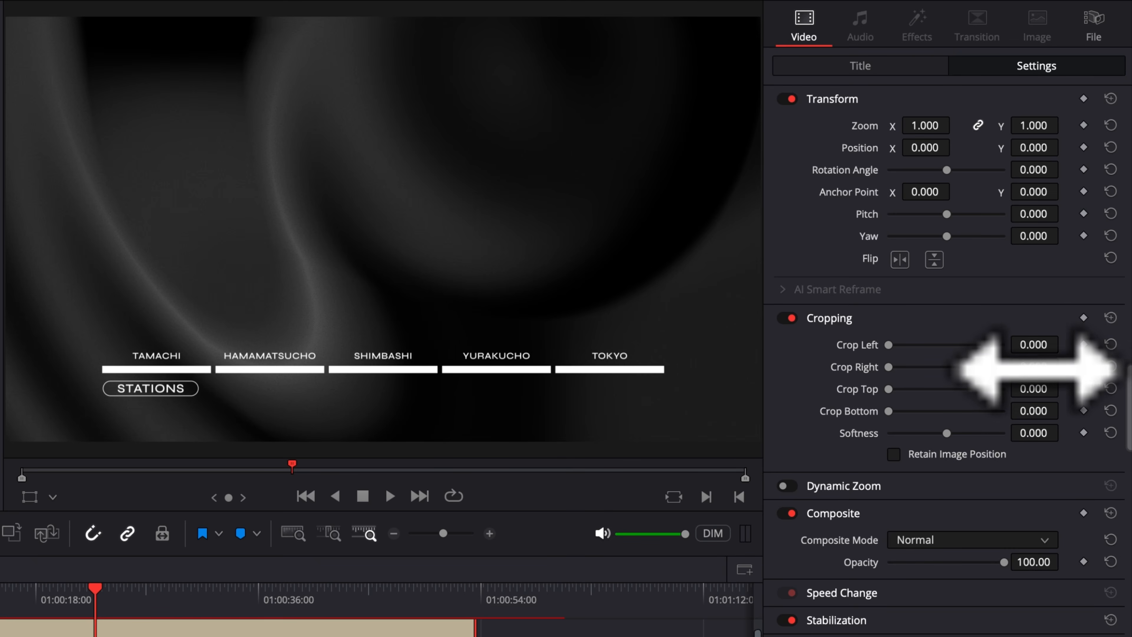
mouse_move(1069, 368)
mouse_down()
mouse_move(1040, 368)
mouse_move(1058, 367)
mouse_up()
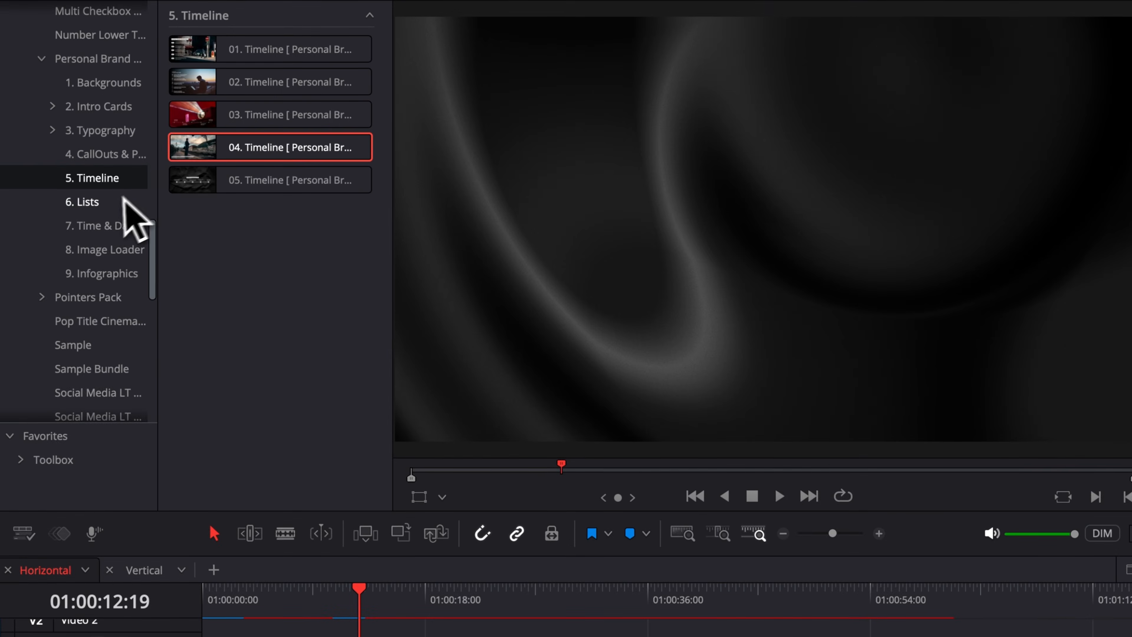
Step: Place a lengthened 01. List title from the Lists category above the gradient background and play its opening animation
click(102, 203)
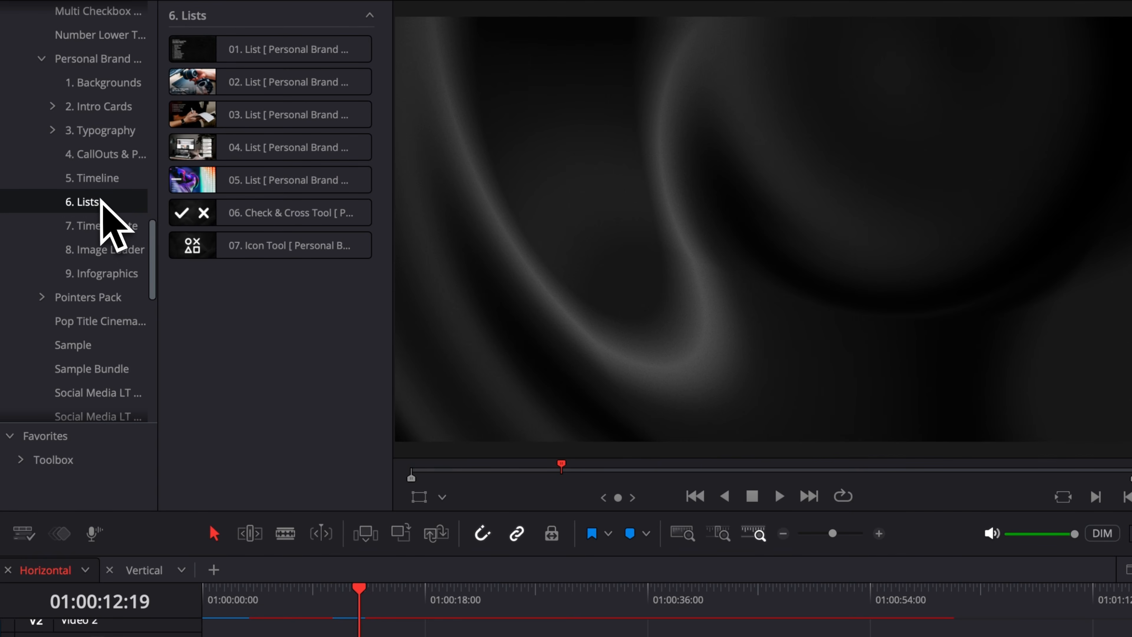
drag(215, 50, 331, 636)
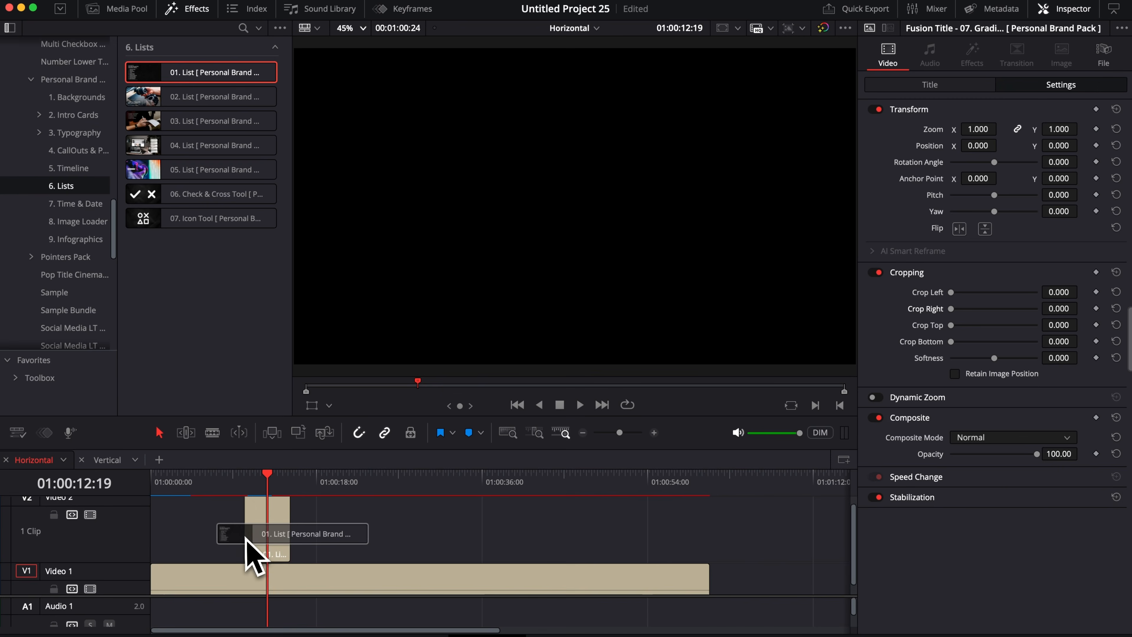
drag(287, 543, 286, 543)
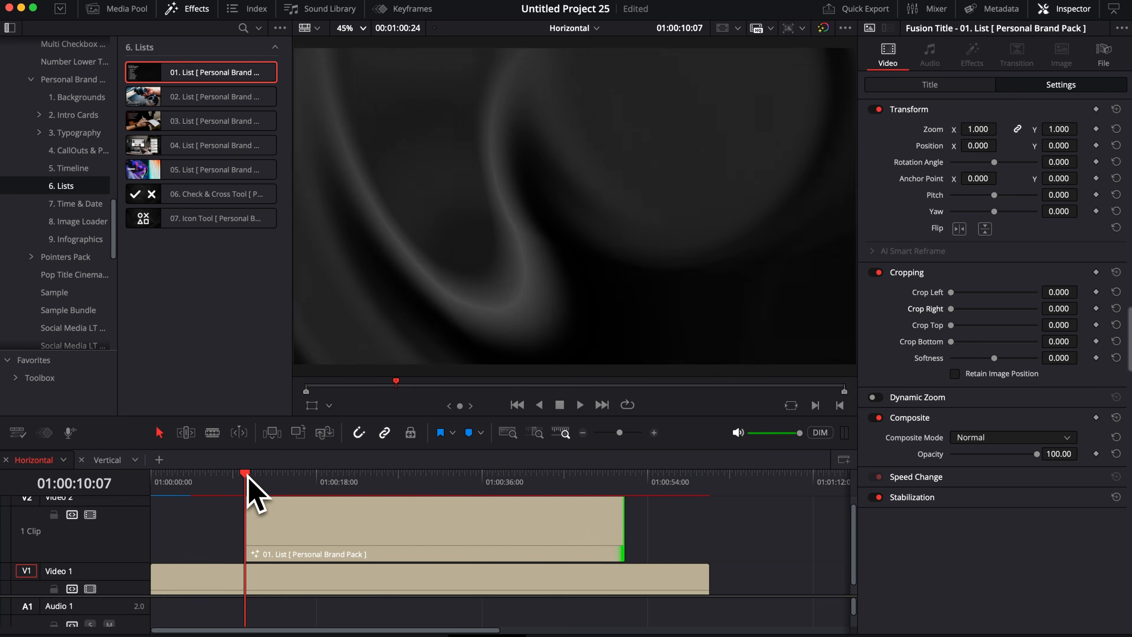
key(space)
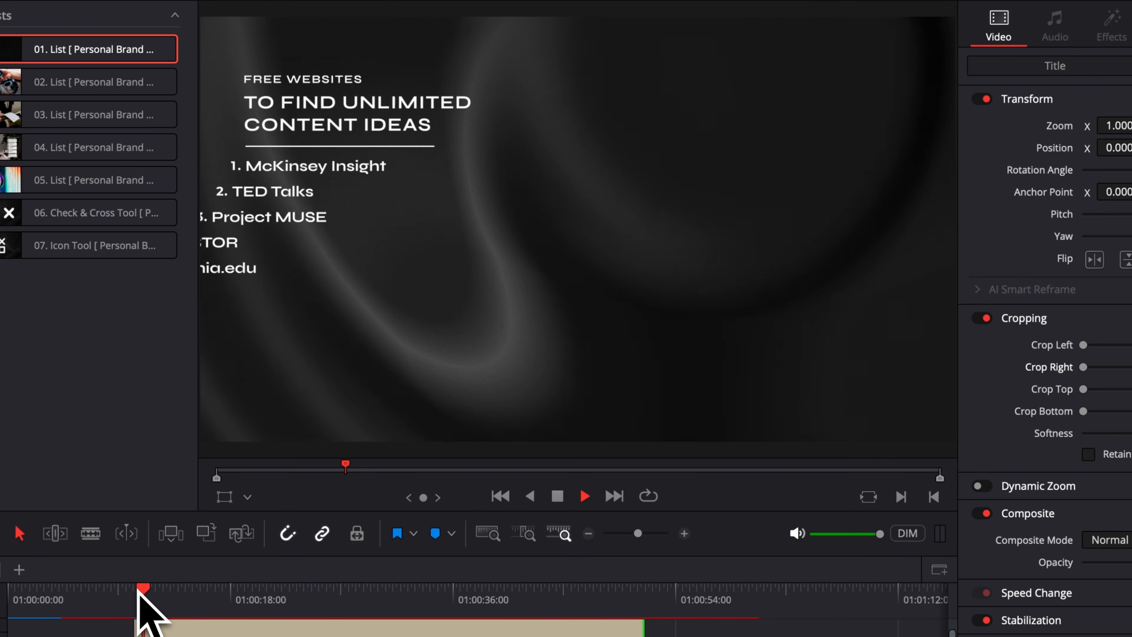
key(space)
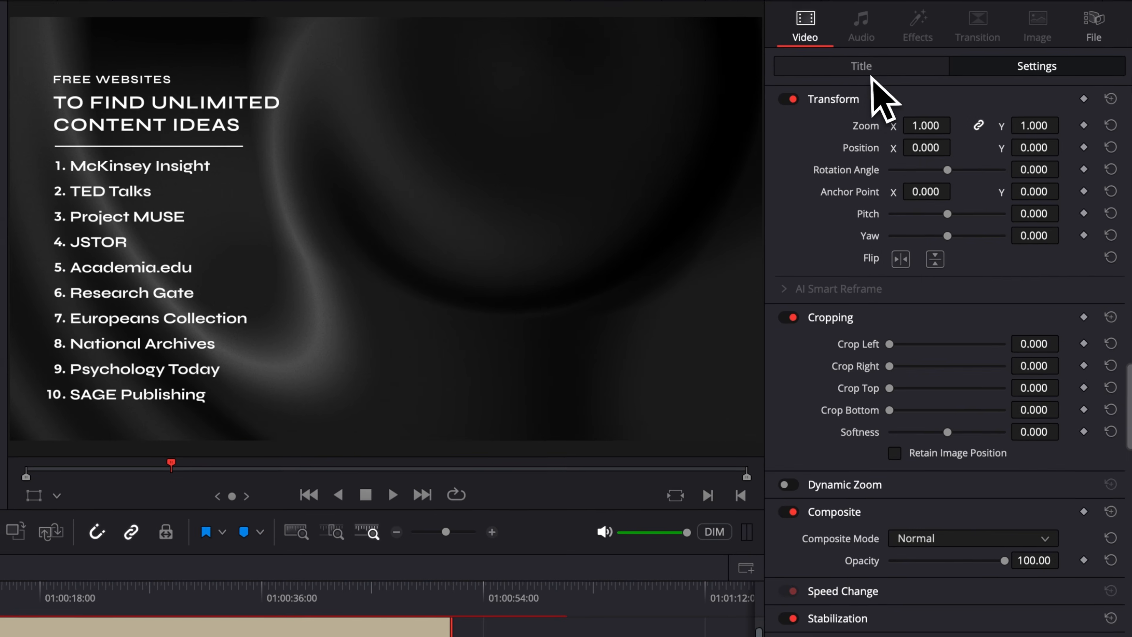
Step: Set the 01. List title to 5 points with a Points Spacing of 0.116
click(871, 71)
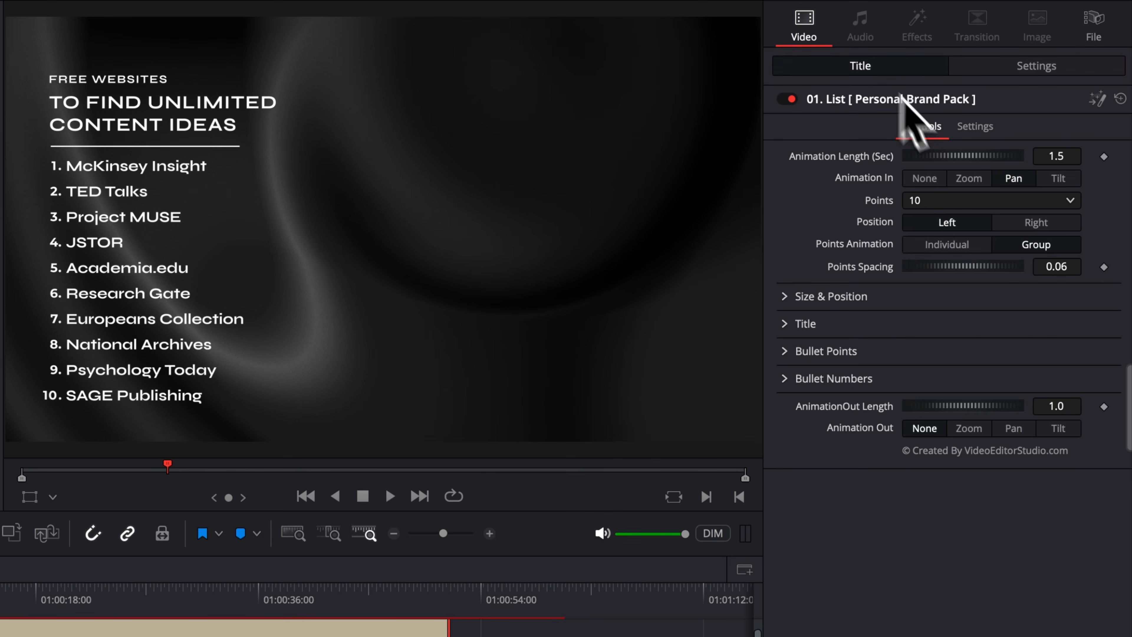
click(945, 202)
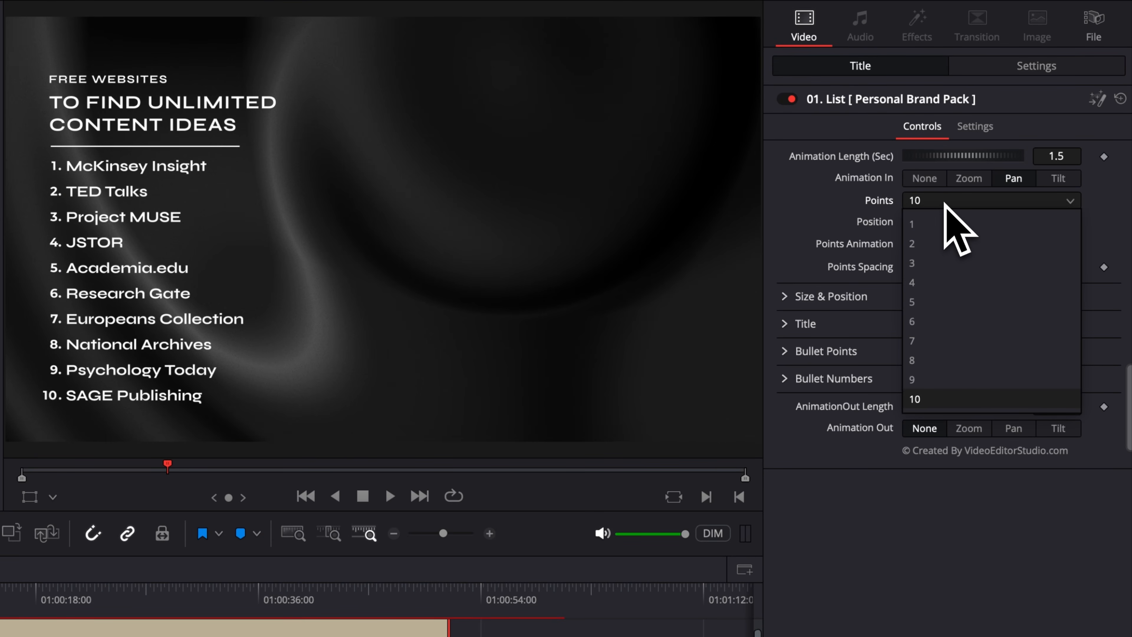
click(936, 302)
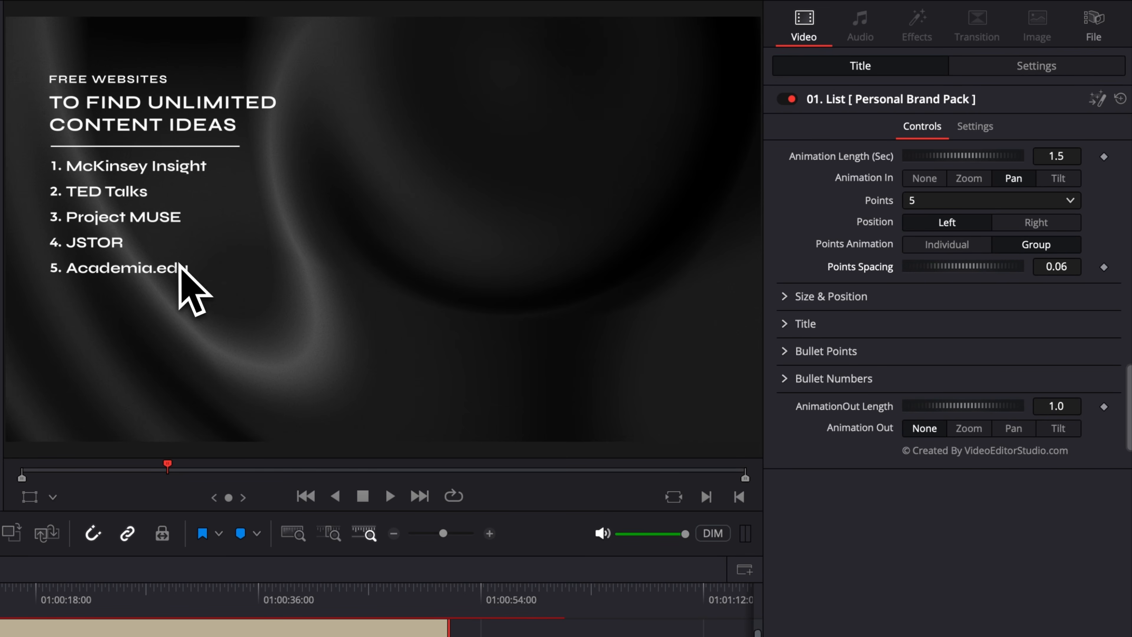
drag(1056, 266, 1077, 266)
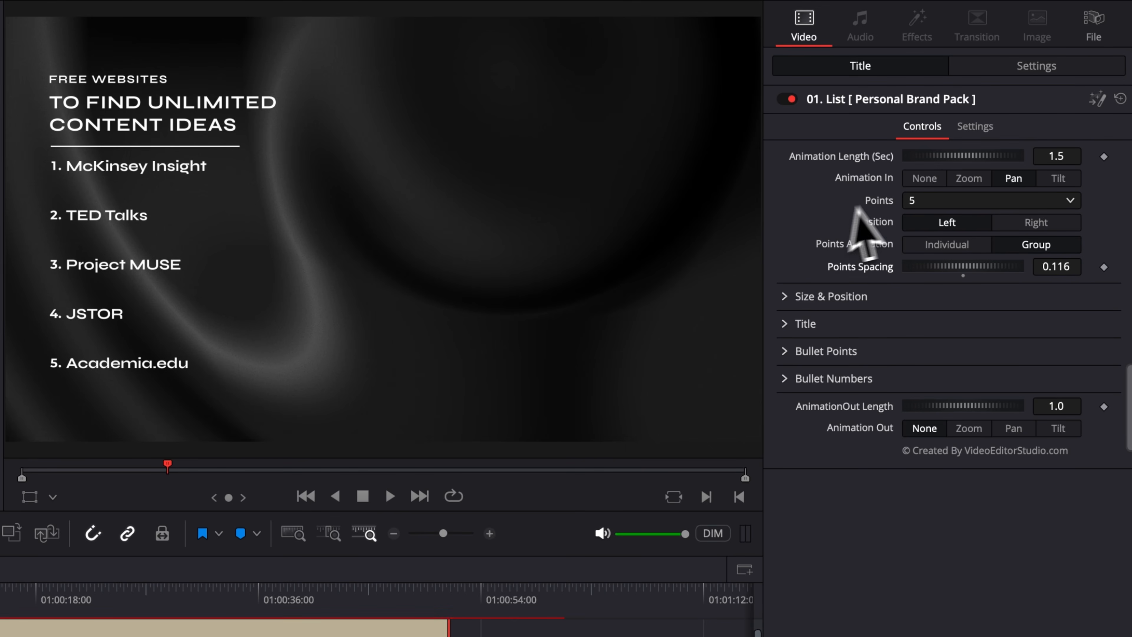
Step: Try 6 points on the 01. List title and reduce the count to 4
click(924, 202)
click(937, 328)
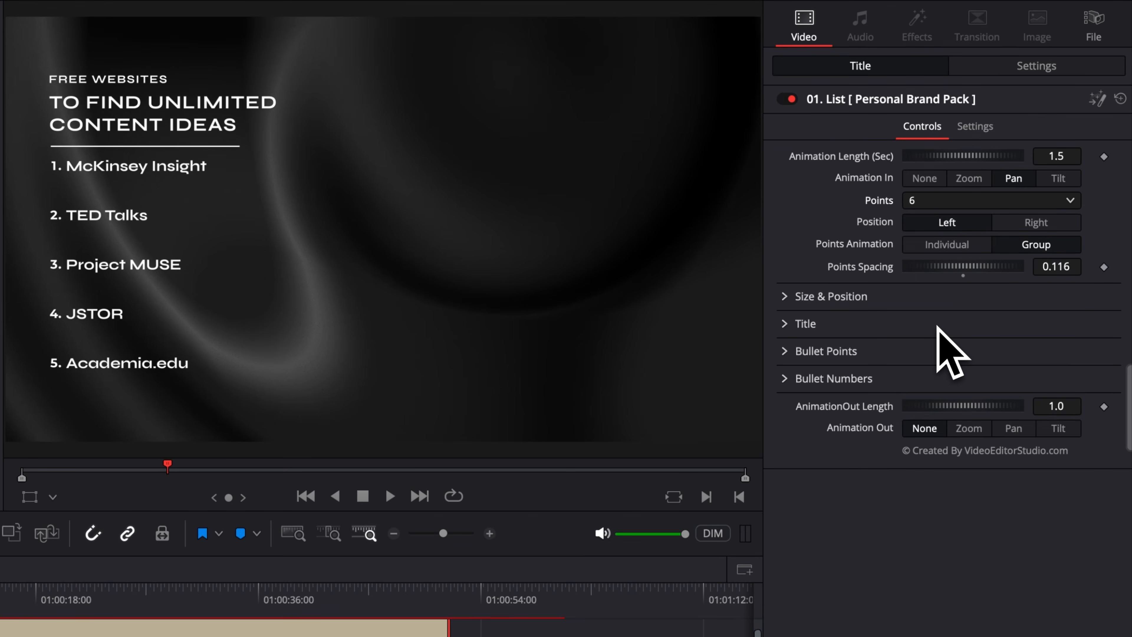
click(961, 202)
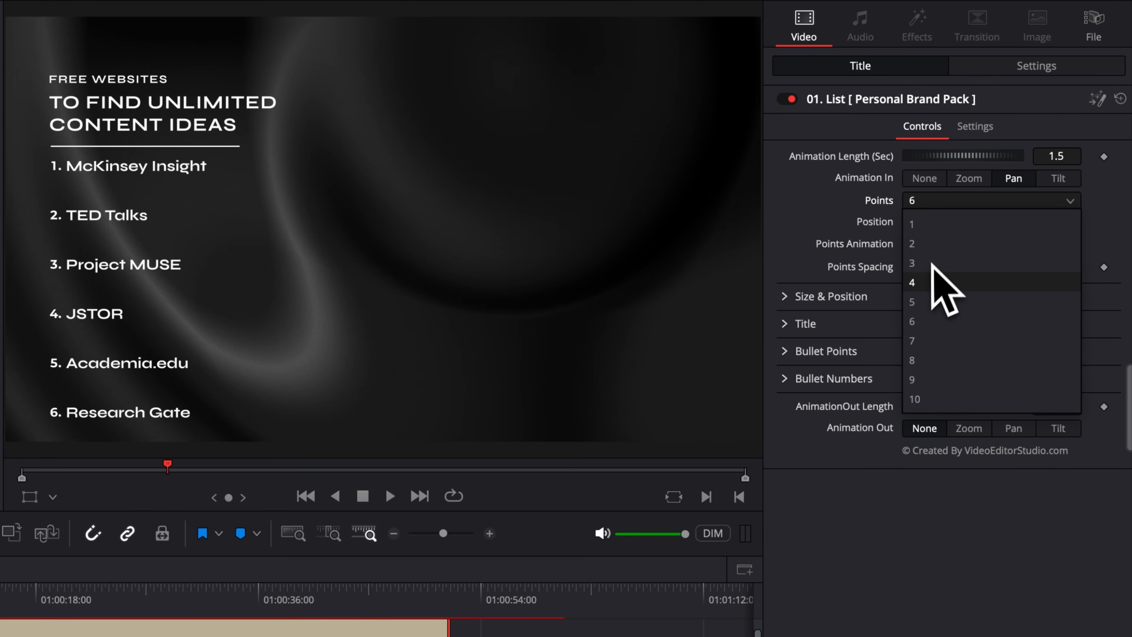
click(931, 282)
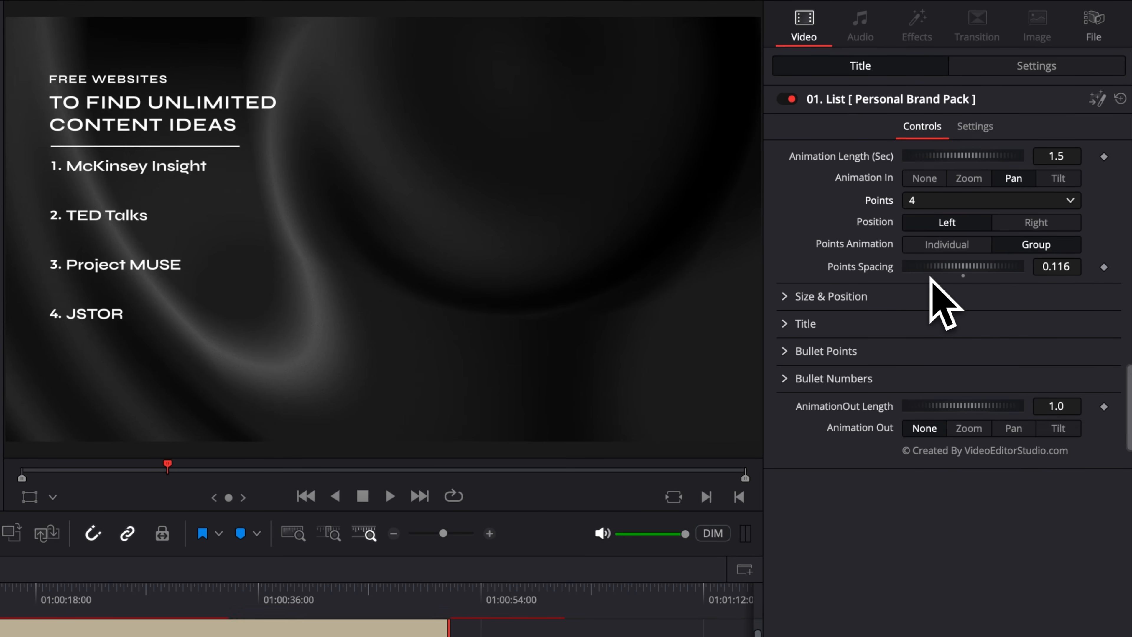
Step: Try the Right position for the 01. List title and return it to Left
click(1019, 223)
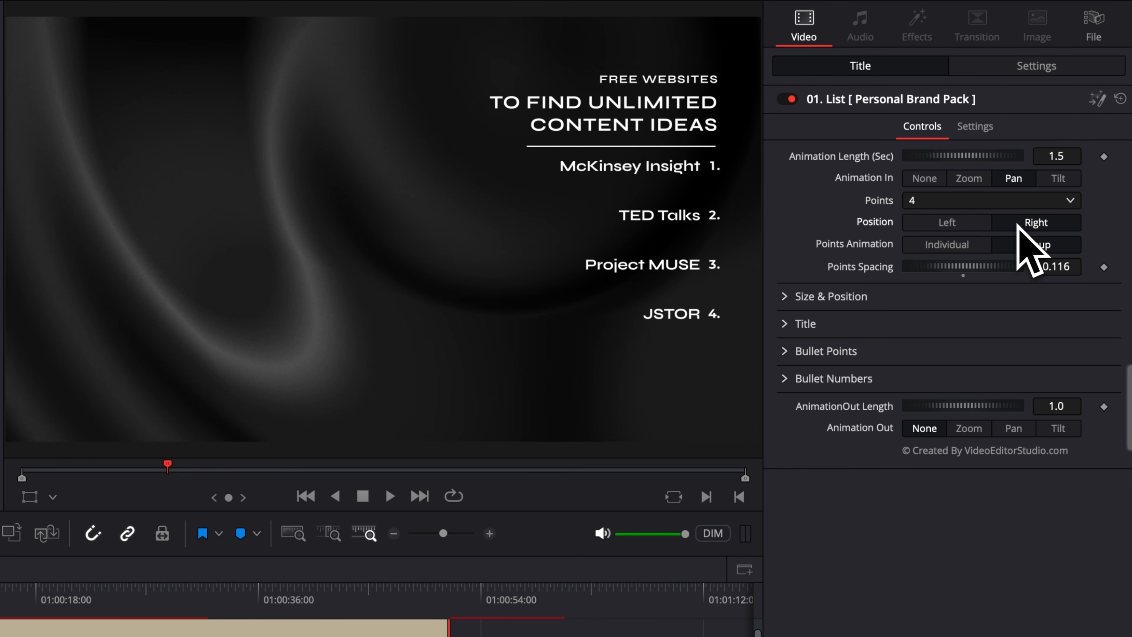
click(958, 222)
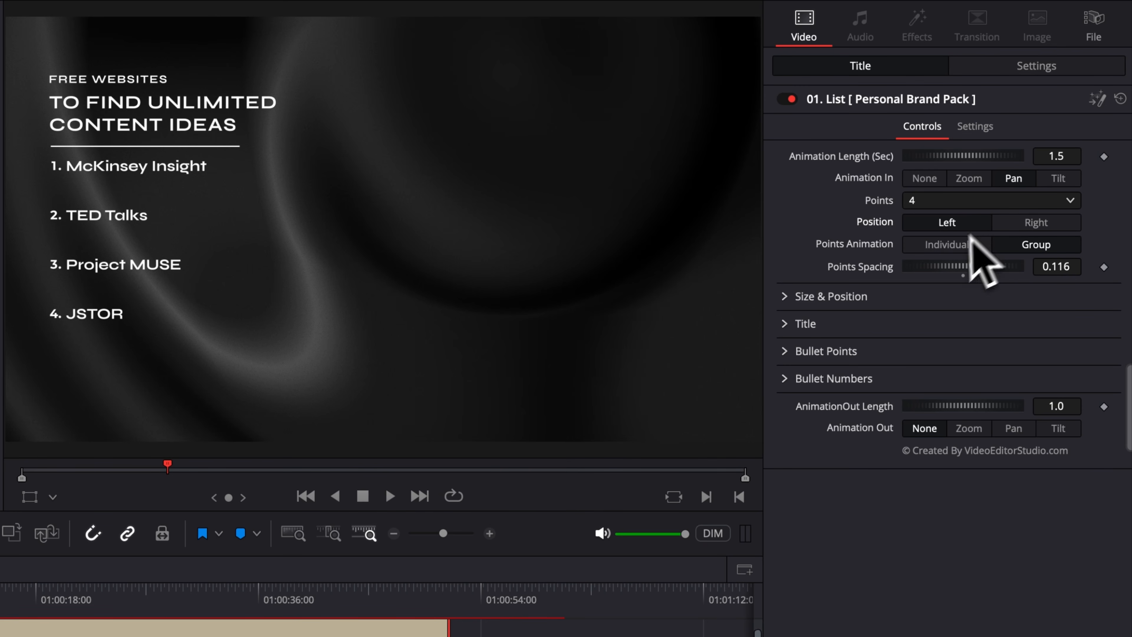
Step: Look through the 01. List title's Size & Position and Title settings, and expand its Bullet Points settings
click(792, 299)
click(786, 307)
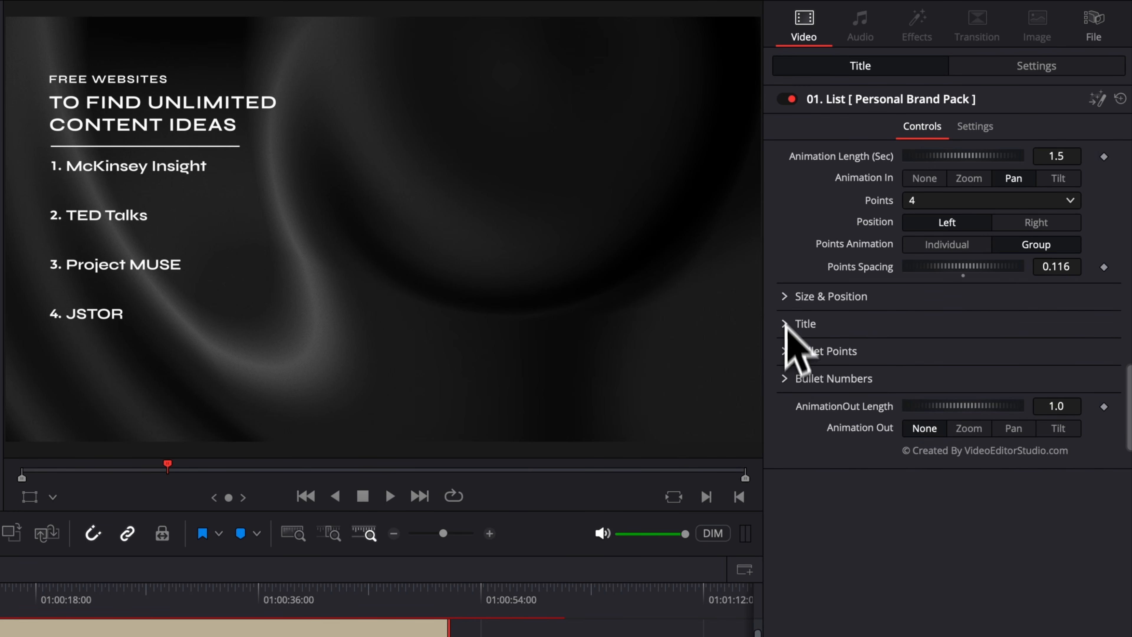
click(350, 590)
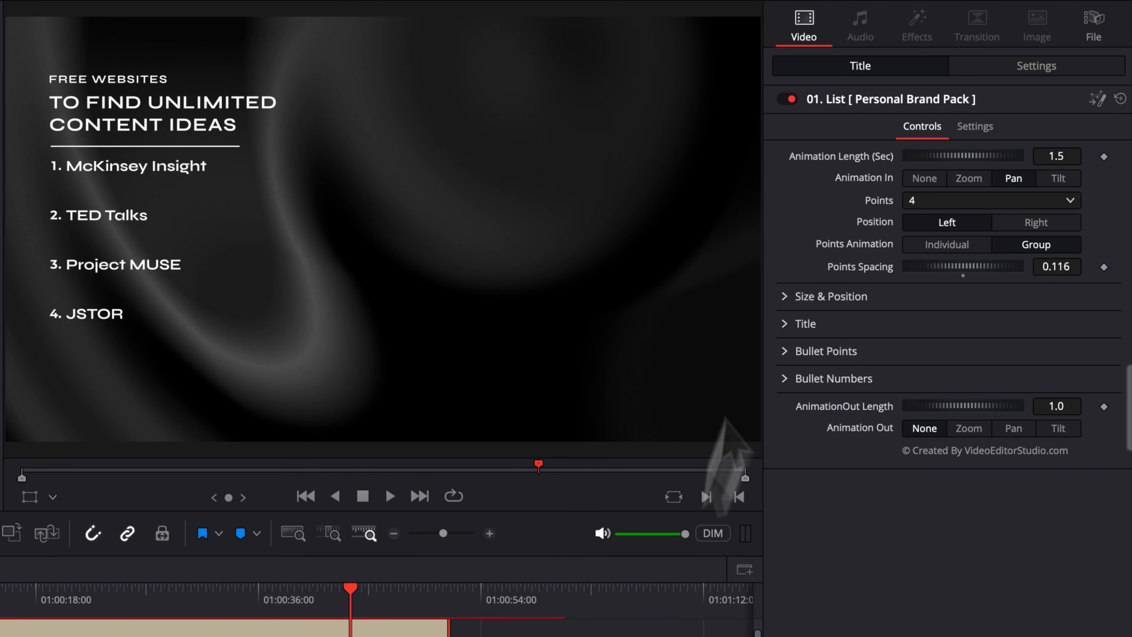
click(791, 325)
click(788, 327)
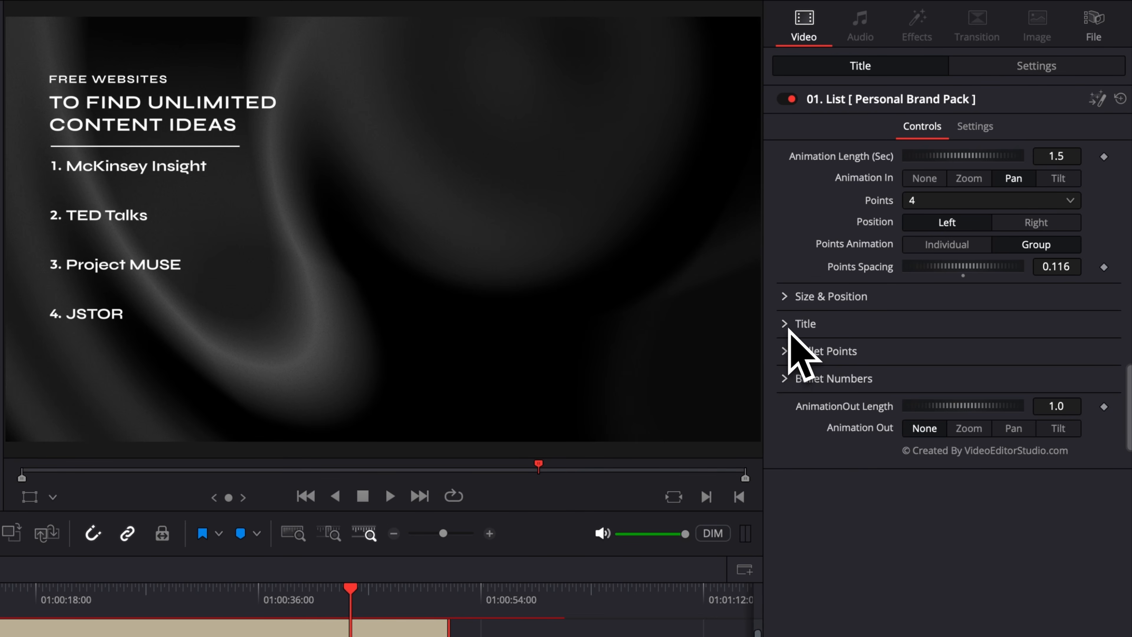
click(785, 352)
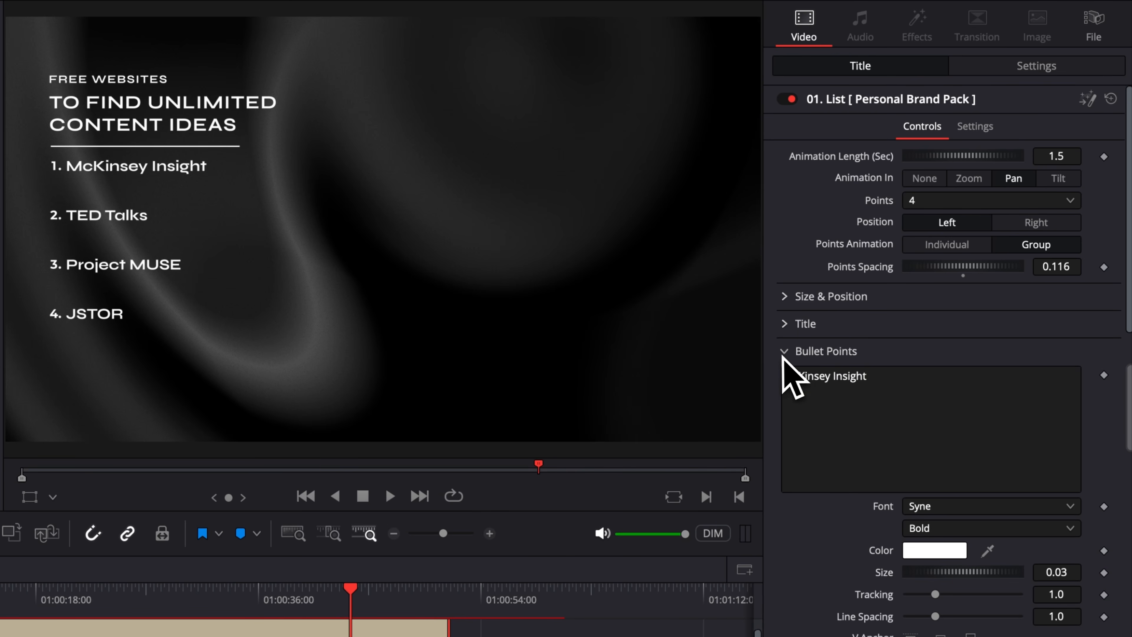
Step: Look through the 01. List title's Bullet Numbers settings and collapse the Bullet Points and Bullet Numbers groups
click(784, 355)
click(787, 380)
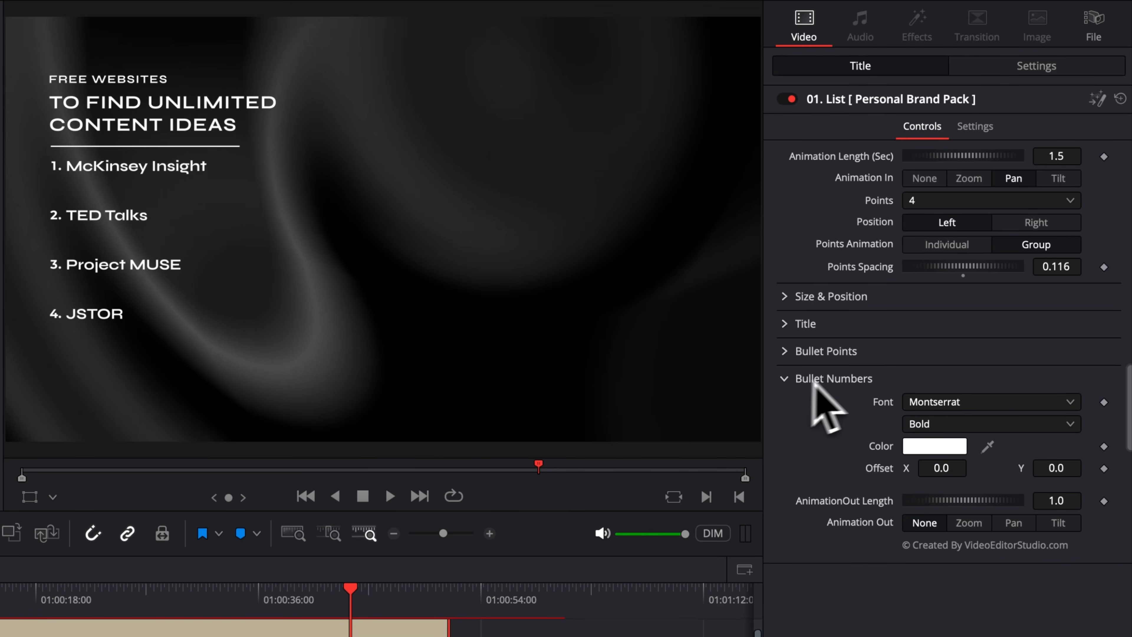
click(781, 375)
Step: Set the 01. List title's Points Animation to Individual and play the title's opening to preview it
drag(119, 596, 175, 603)
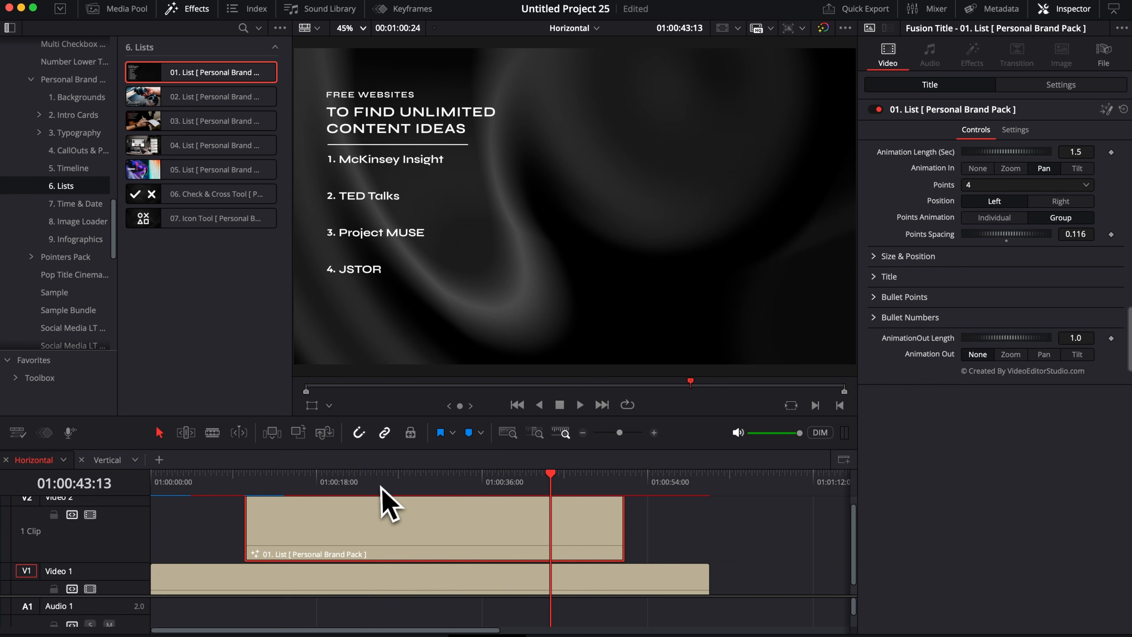
drag(423, 483, 365, 523)
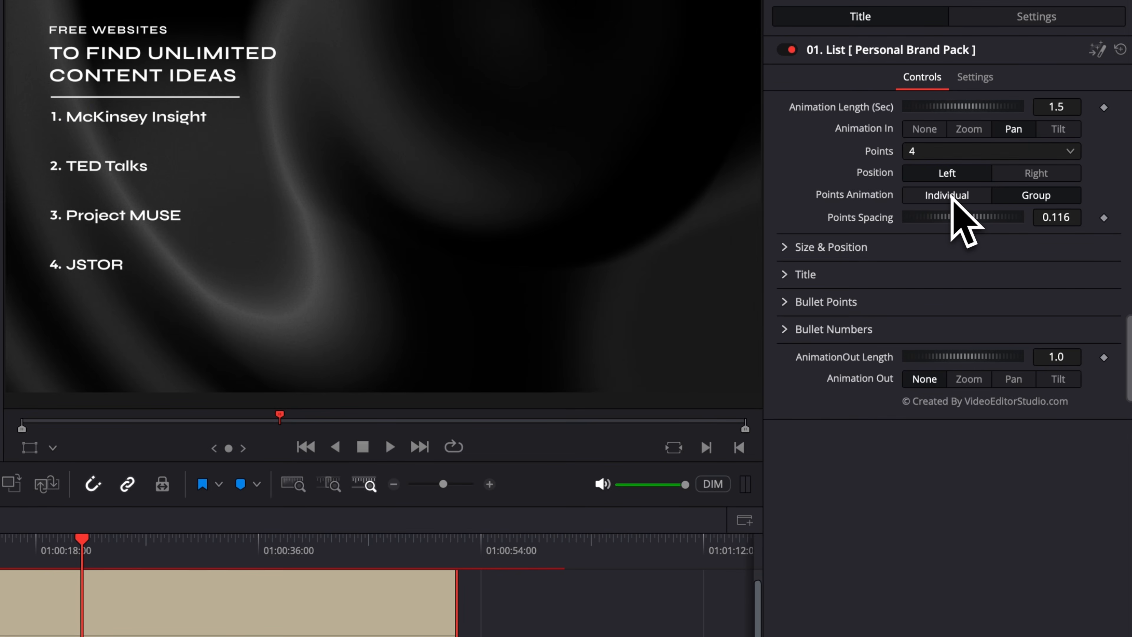
click(952, 196)
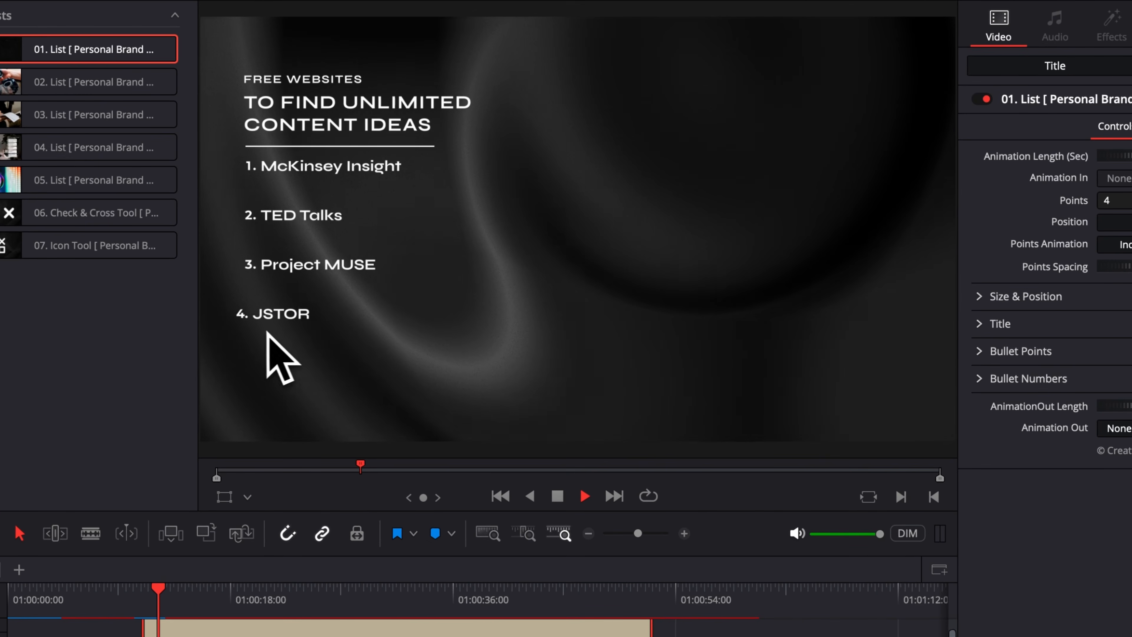
key(space)
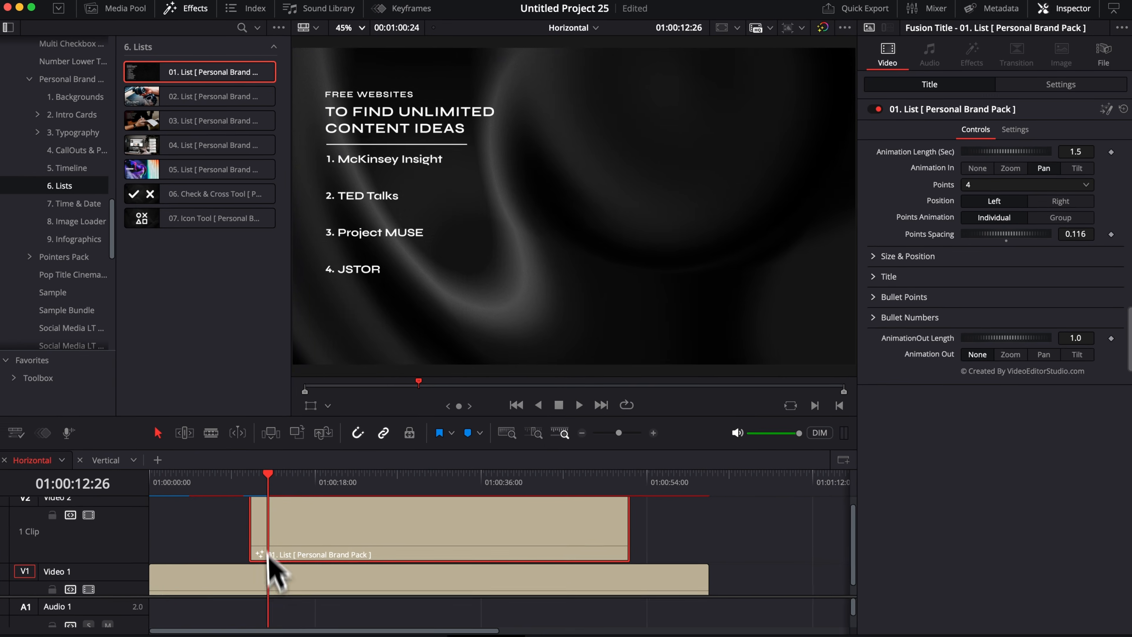
Step: Split the 01. List clip at three points along the timeline into four consecutive clips
drag(259, 481, 410, 518)
key(super+b)
key(super+b)
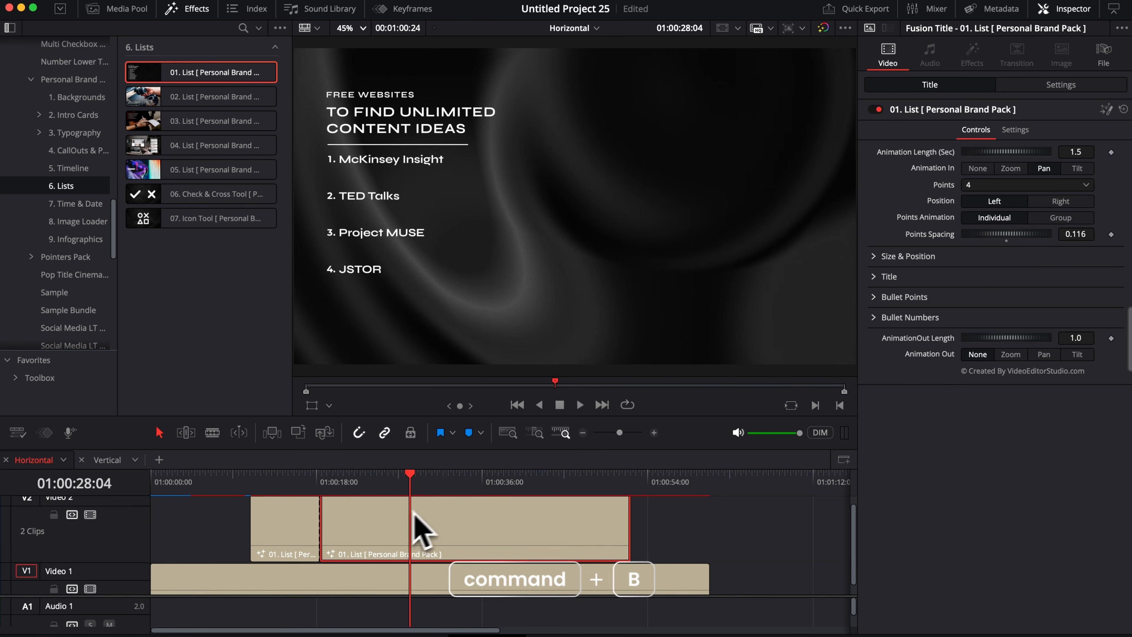
click(448, 478)
drag(448, 479, 520, 493)
click(520, 535)
key(super+b)
Step: Set the first 01. List clip to 1 point and the second clip to 2 points
click(286, 498)
click(285, 537)
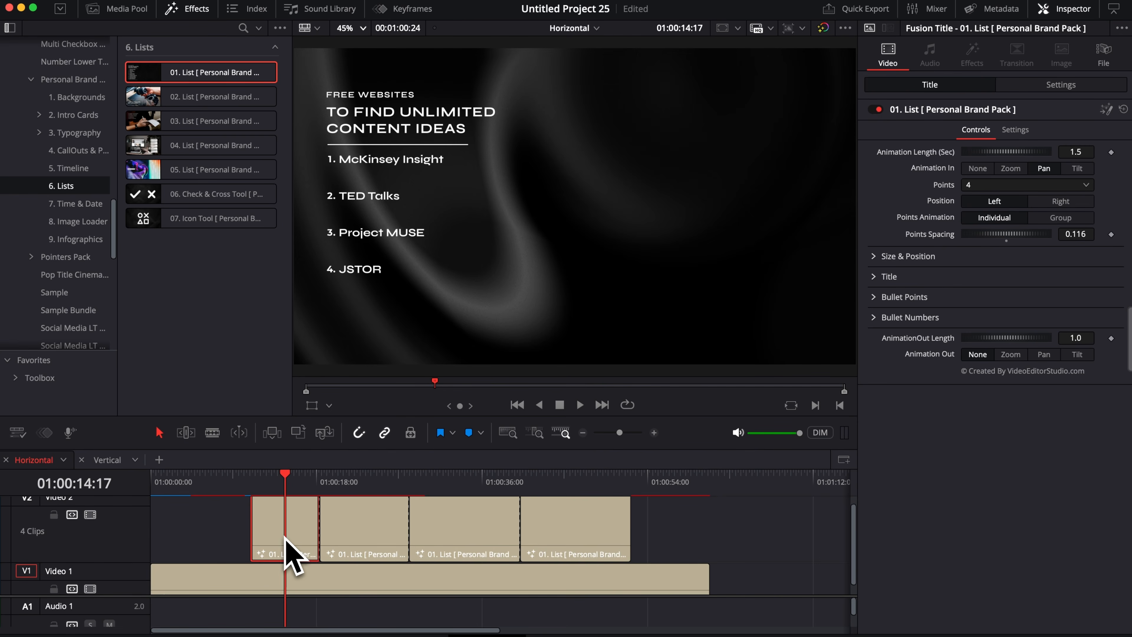
click(987, 184)
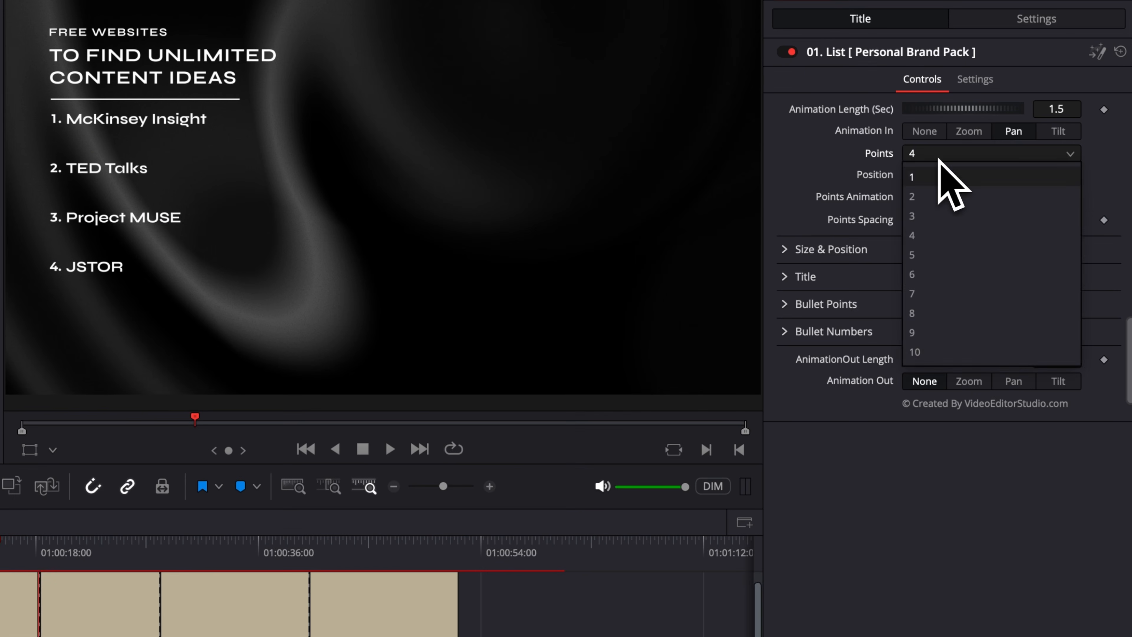
click(935, 180)
click(74, 546)
click(75, 576)
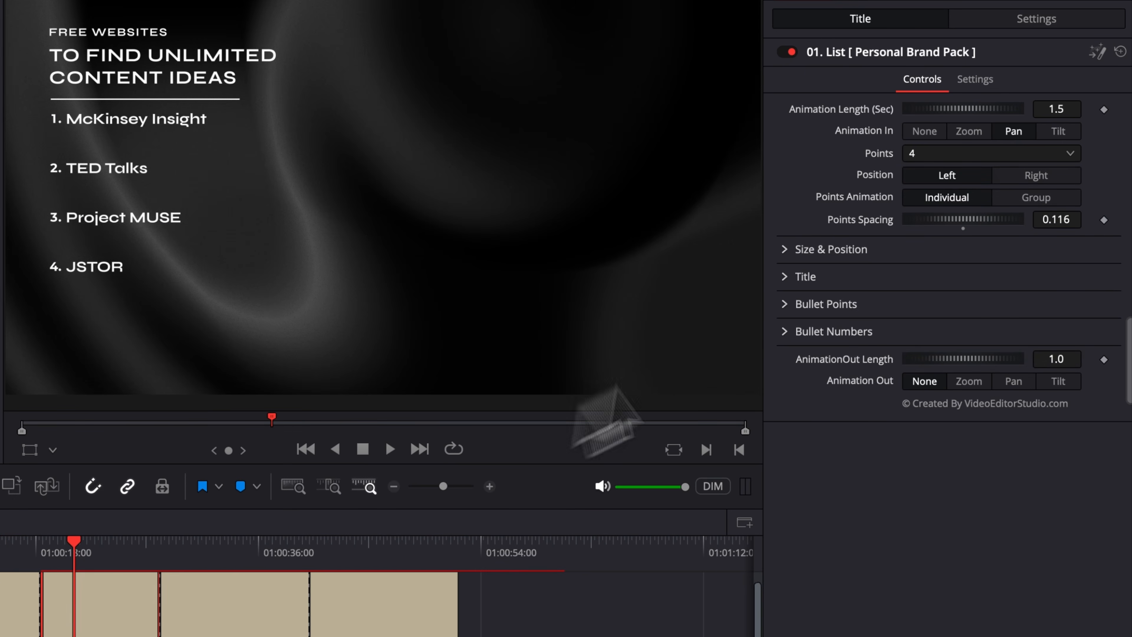
click(993, 154)
click(936, 193)
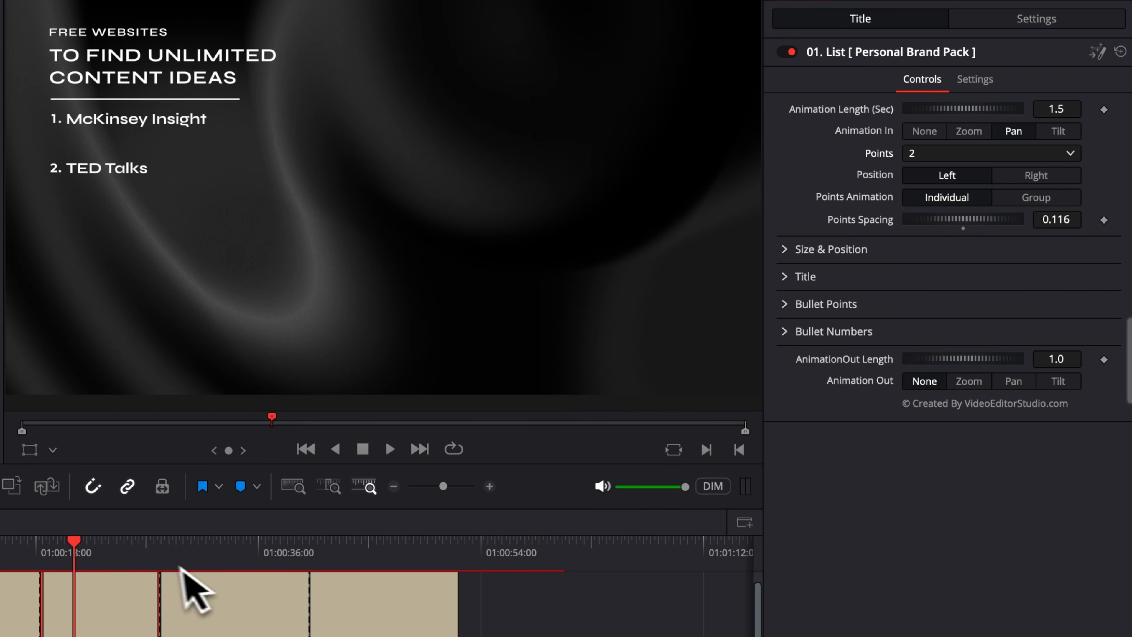
Step: Set the third 01. List clip to 3 points and the fourth to 4, and preview the sequence
click(224, 580)
click(936, 155)
click(928, 214)
click(386, 575)
click(944, 153)
click(929, 235)
click(254, 487)
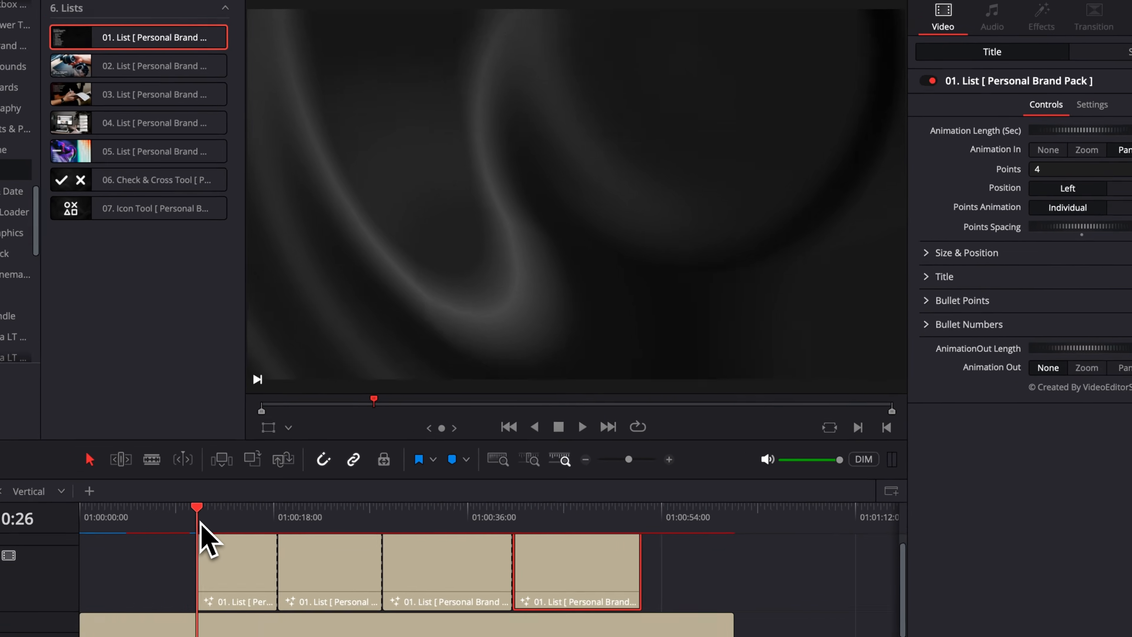
drag(200, 522, 289, 536)
Step: Delete the four 01. List clips from the timeline
drag(248, 575, 564, 624)
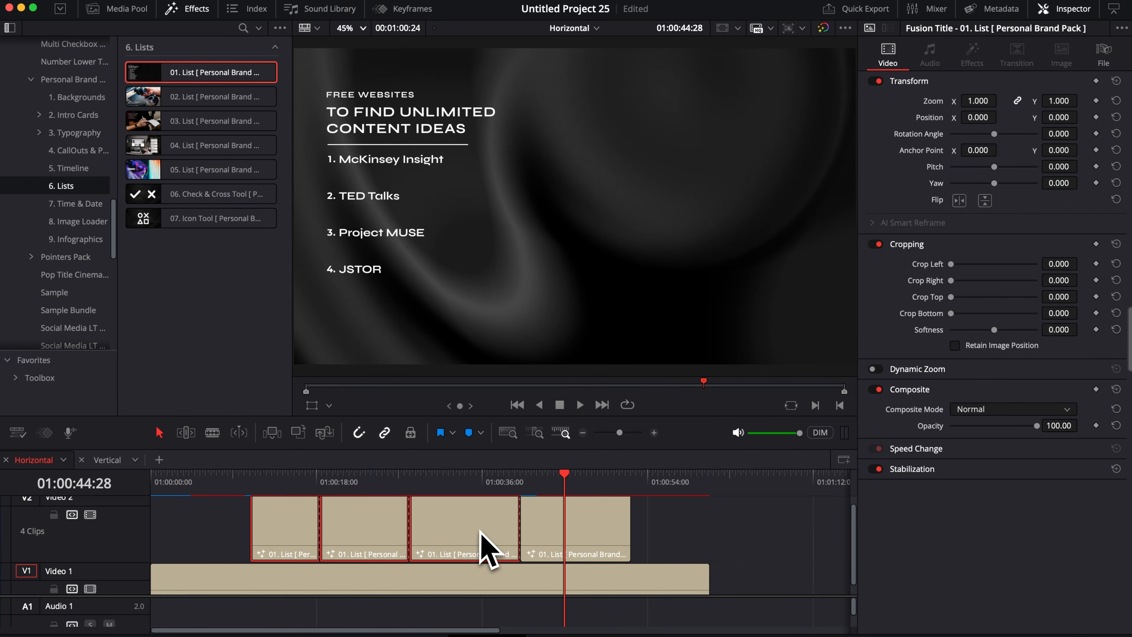
key(BackSpace)
drag(567, 542, 735, 526)
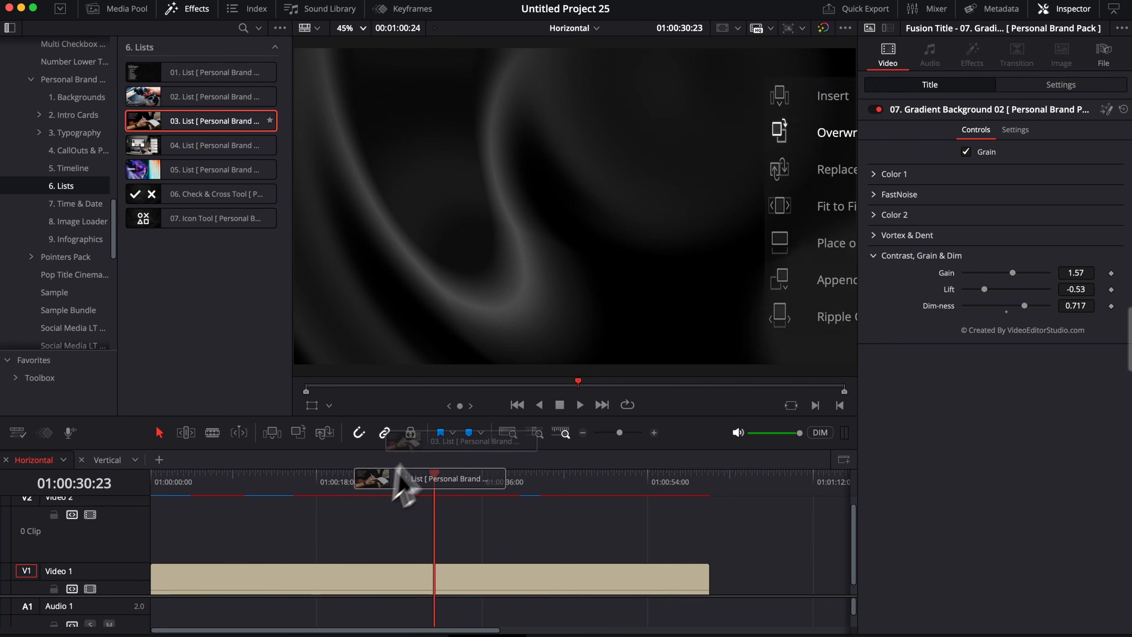
Step: Try the 03. List title over the gradient background and remove it from the timeline
drag(392, 480, 608, 531)
click(452, 480)
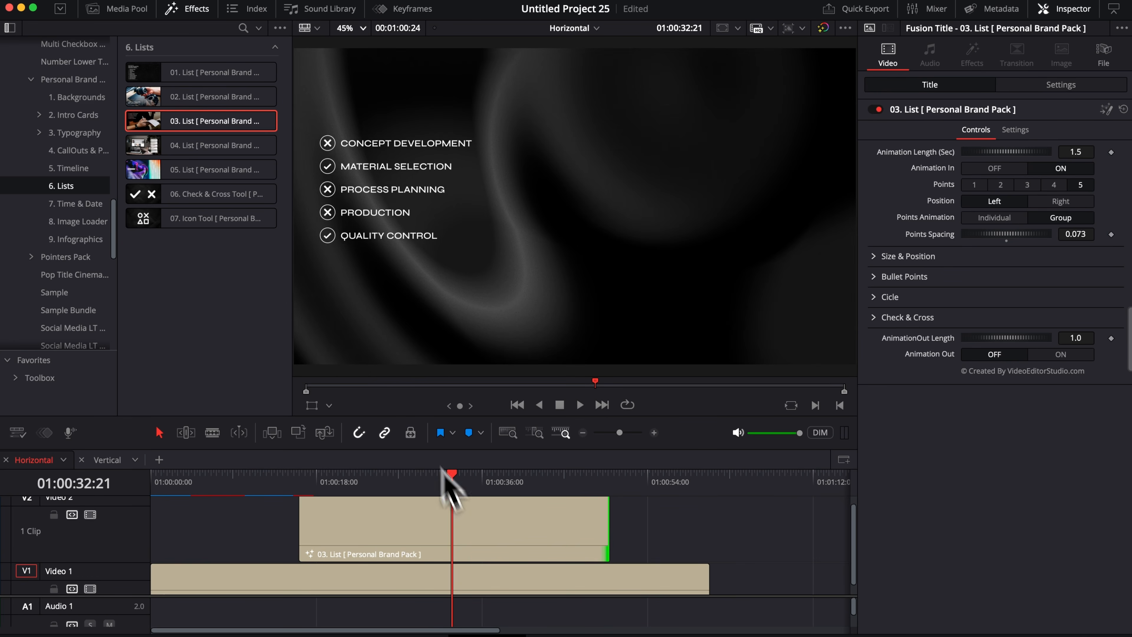
click(466, 541)
key(Delete)
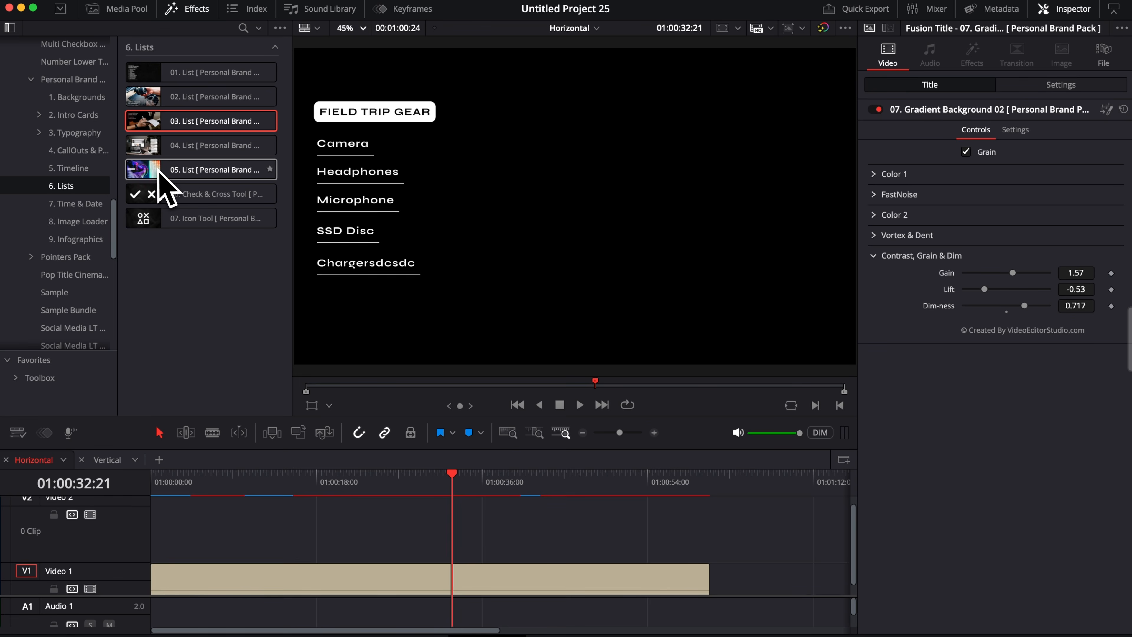
Step: Add the 05. List title over the gradient background and place the 06. Check & Cross Tool on the track above it
drag(172, 174, 626, 535)
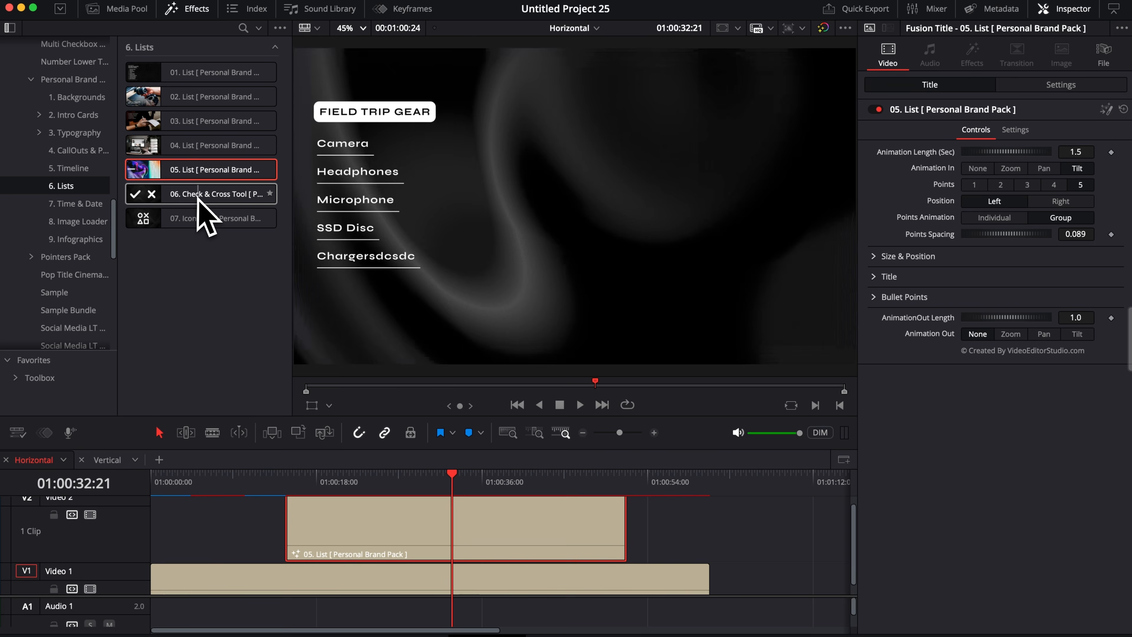
drag(192, 196, 317, 553)
mouse_move(352, 485)
mouse_down()
mouse_move(338, 485)
mouse_move(360, 487)
mouse_up()
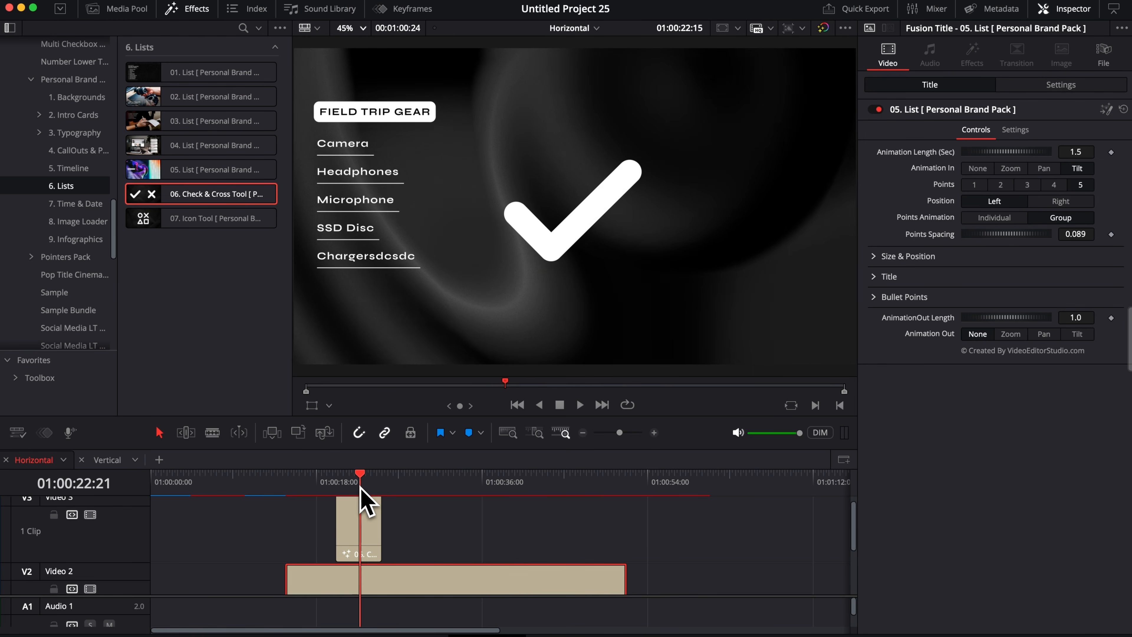
click(363, 504)
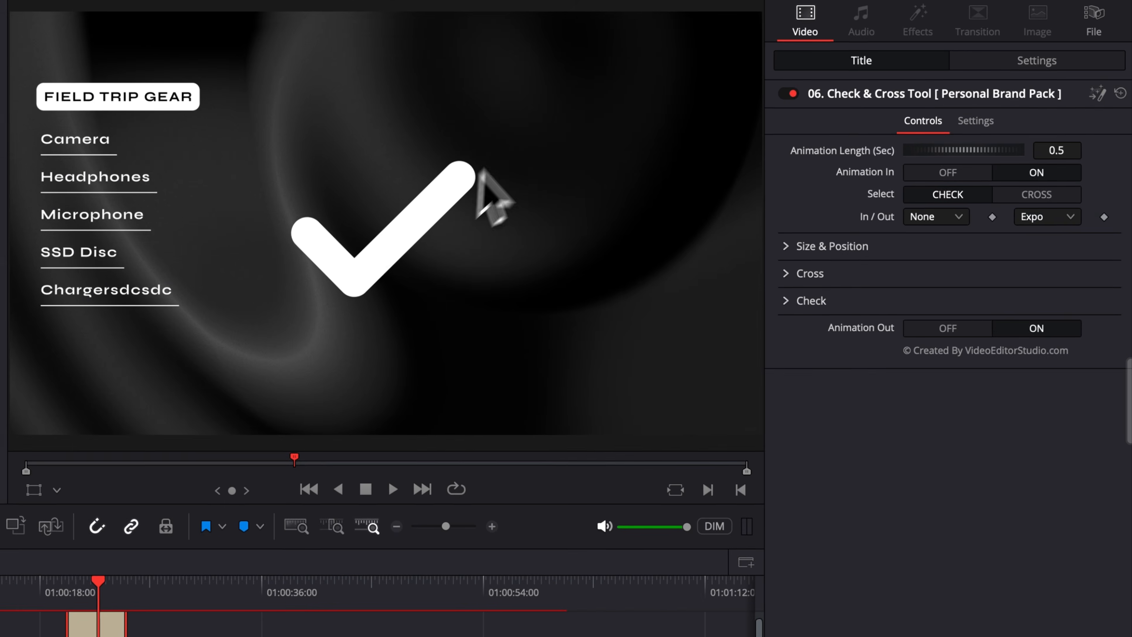
Step: Shrink the check mark to size 0.092 and place it beside Camera at X 0.167, Y 0.698
click(872, 224)
drag(964, 296, 917, 305)
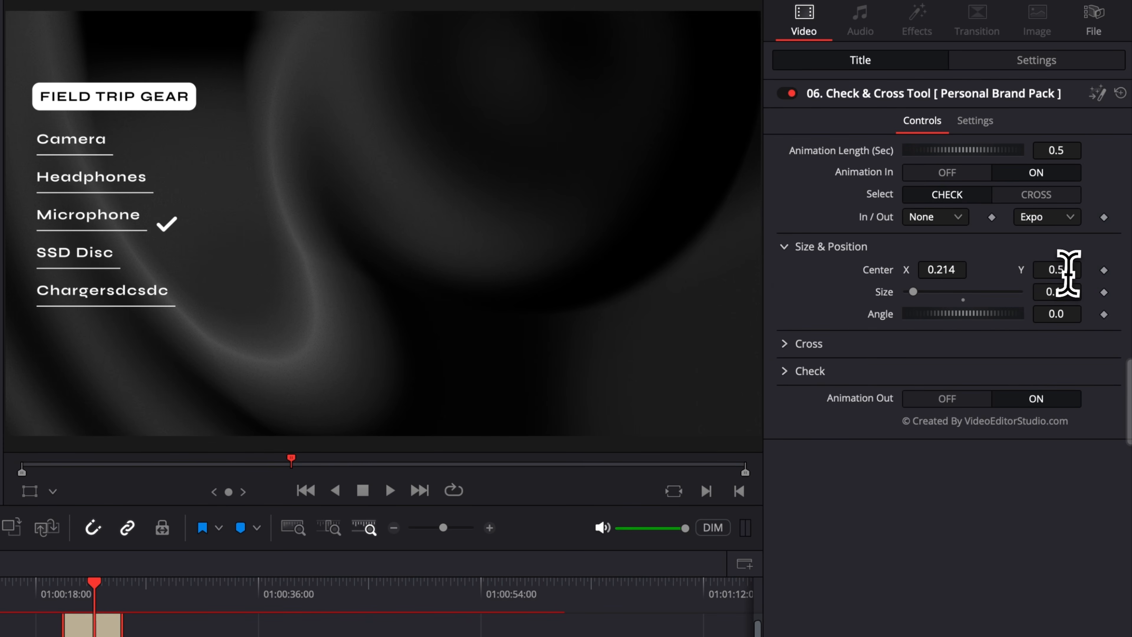
drag(1056, 269, 1067, 269)
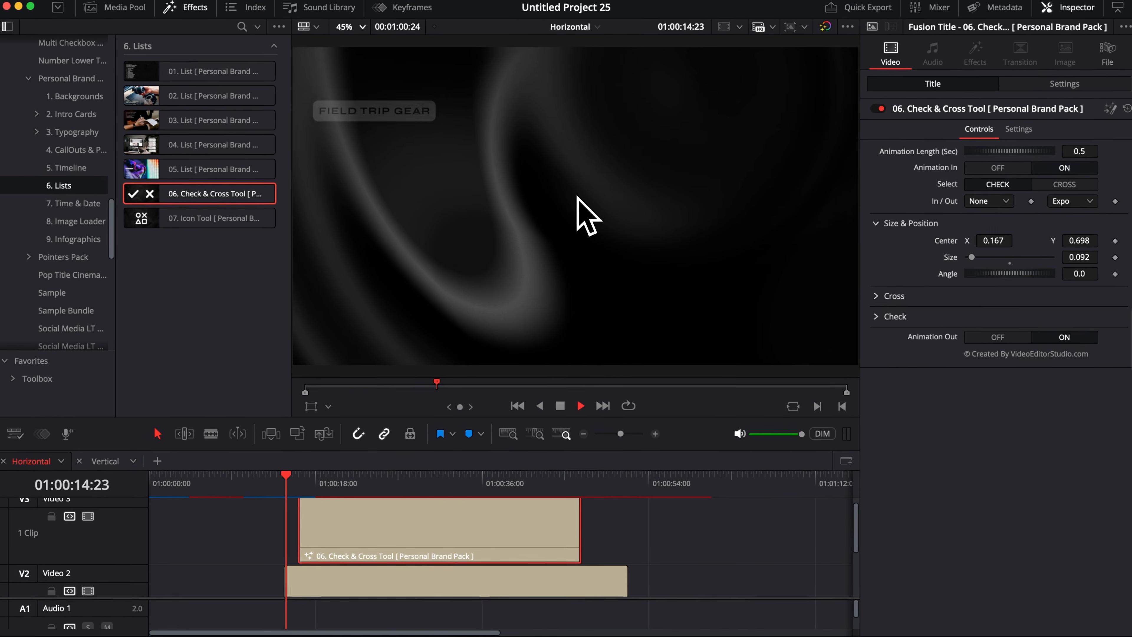
Step: Play back the check mark's animation beside the Camera item
key(space)
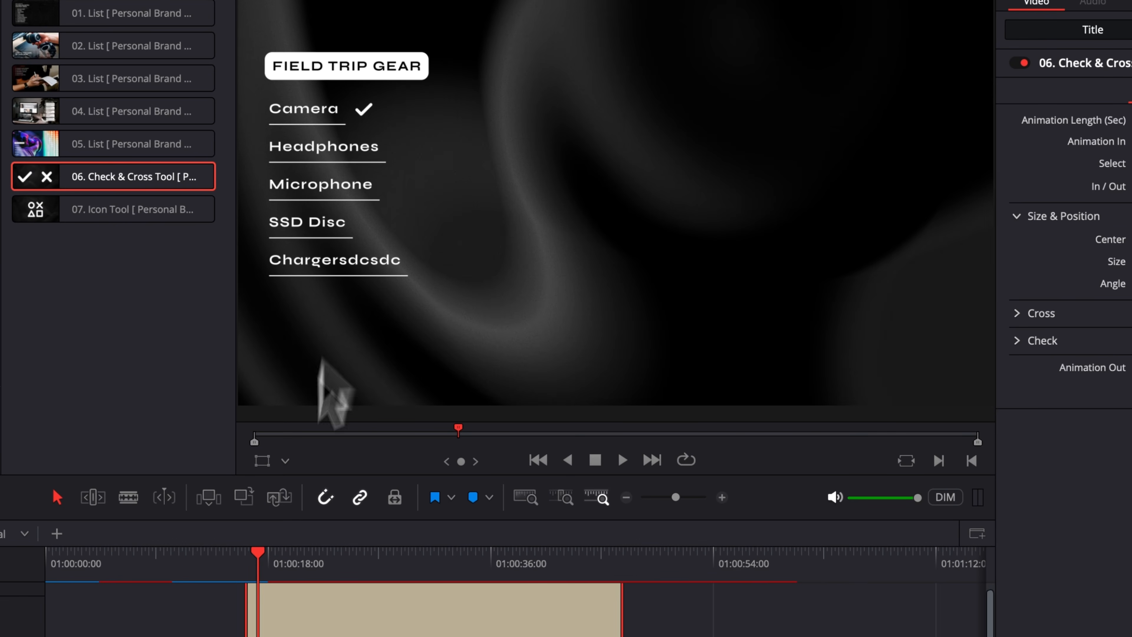
click(244, 563)
key(space)
key(space)
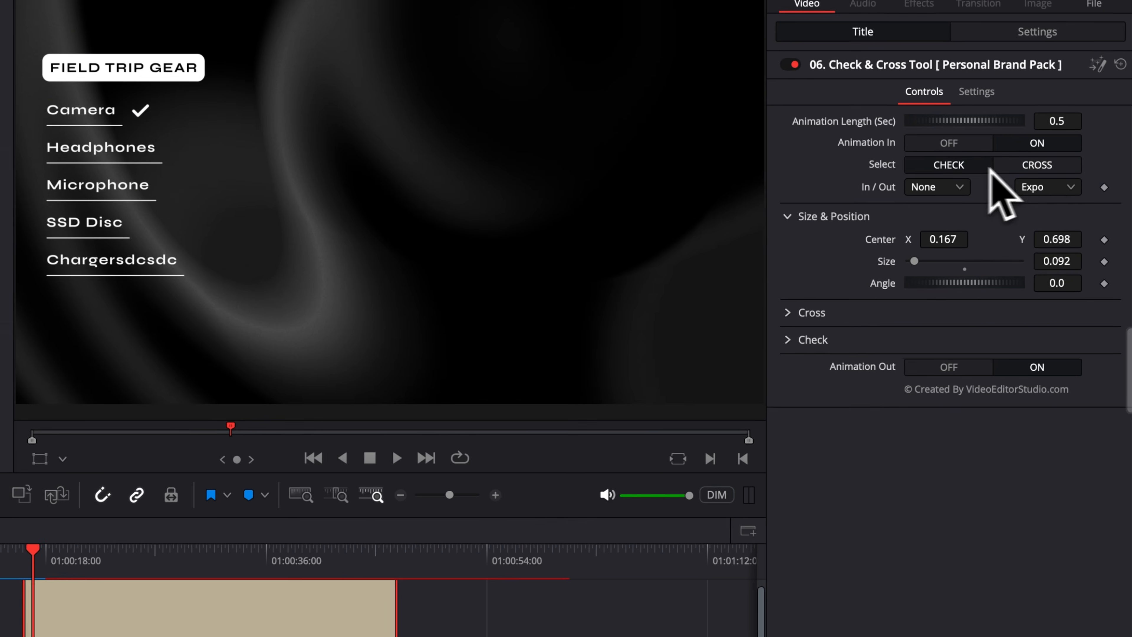
Step: Switch the Check & Cross Tool to Cross and set the cross's Border Width to -0.0389
click(1055, 184)
click(795, 217)
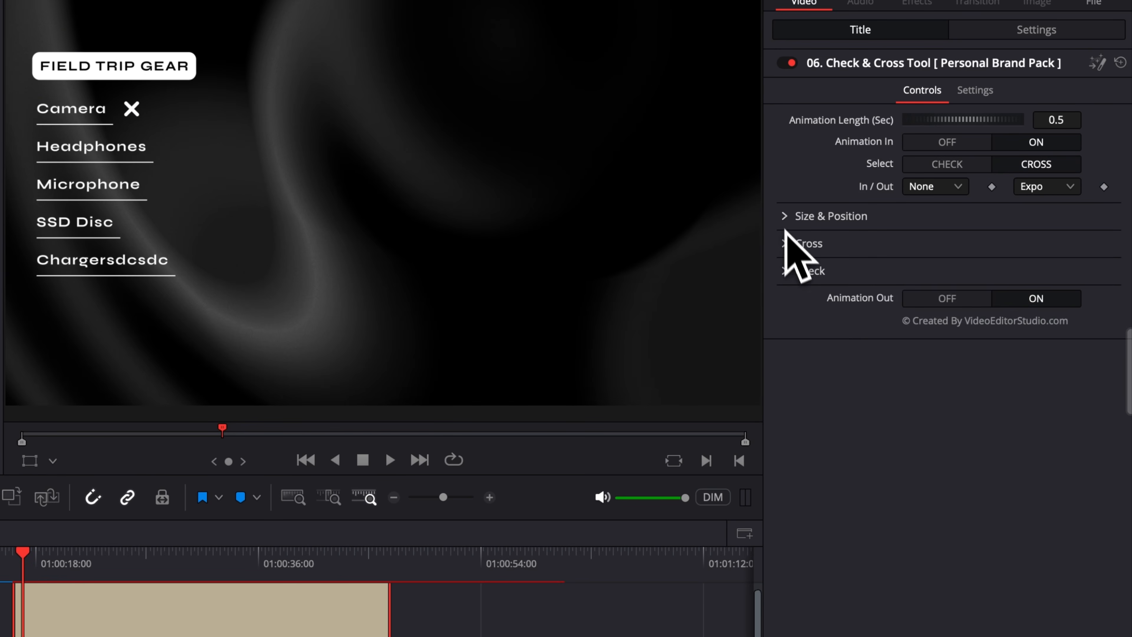
click(788, 244)
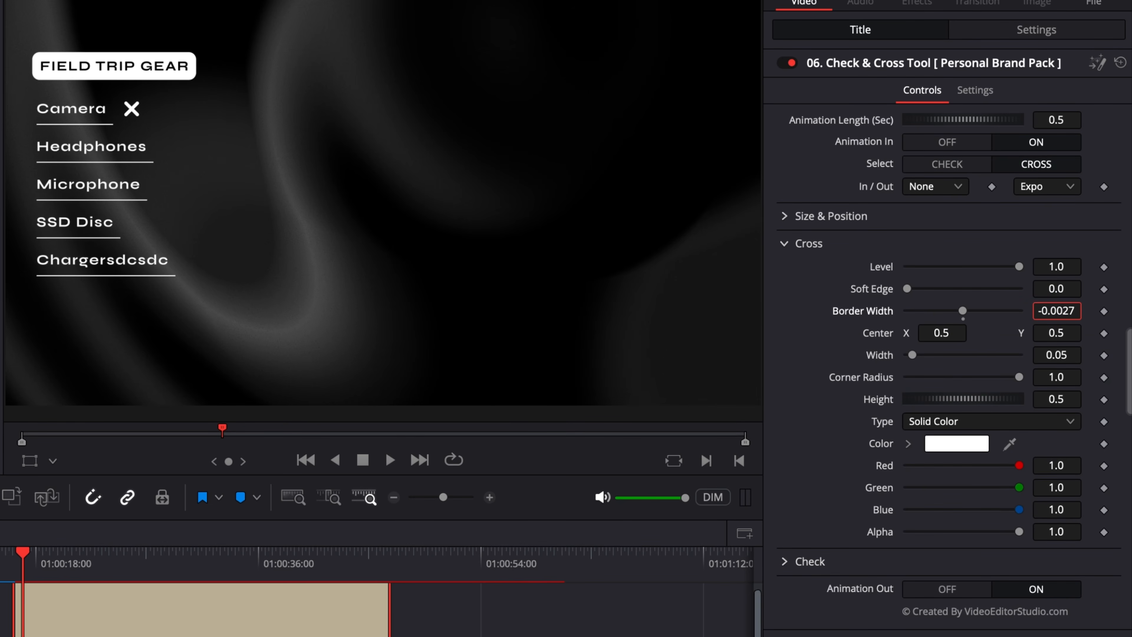
drag(1056, 311, 720, 312)
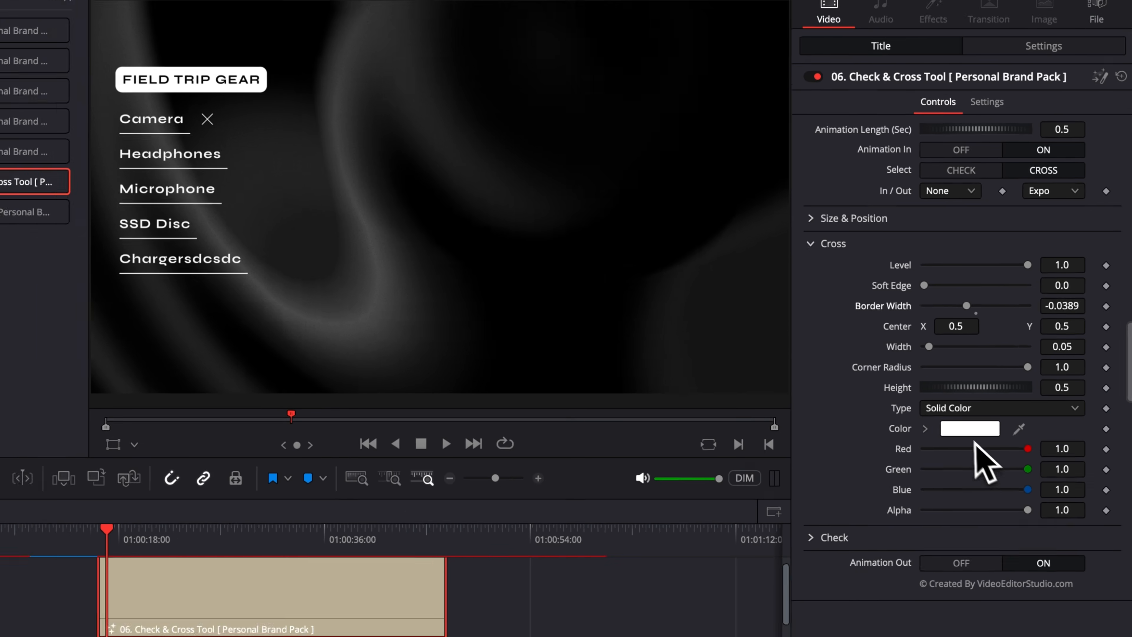
Step: Change the cross's solid color to red and collapse its settings
click(957, 443)
drag(902, 515, 921, 490)
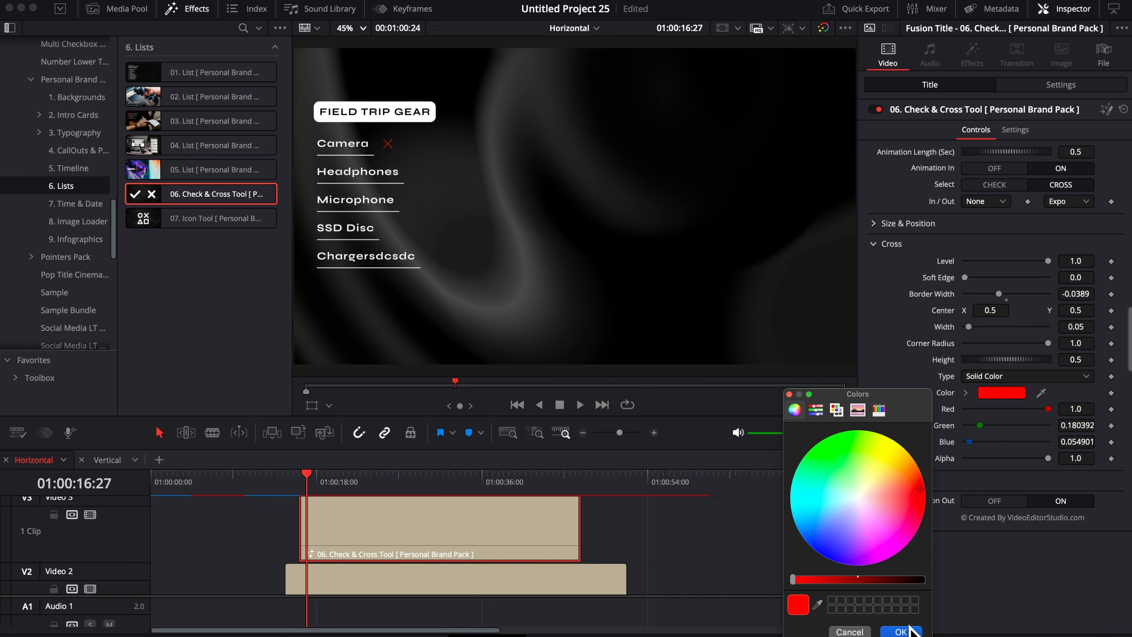
click(901, 631)
click(875, 247)
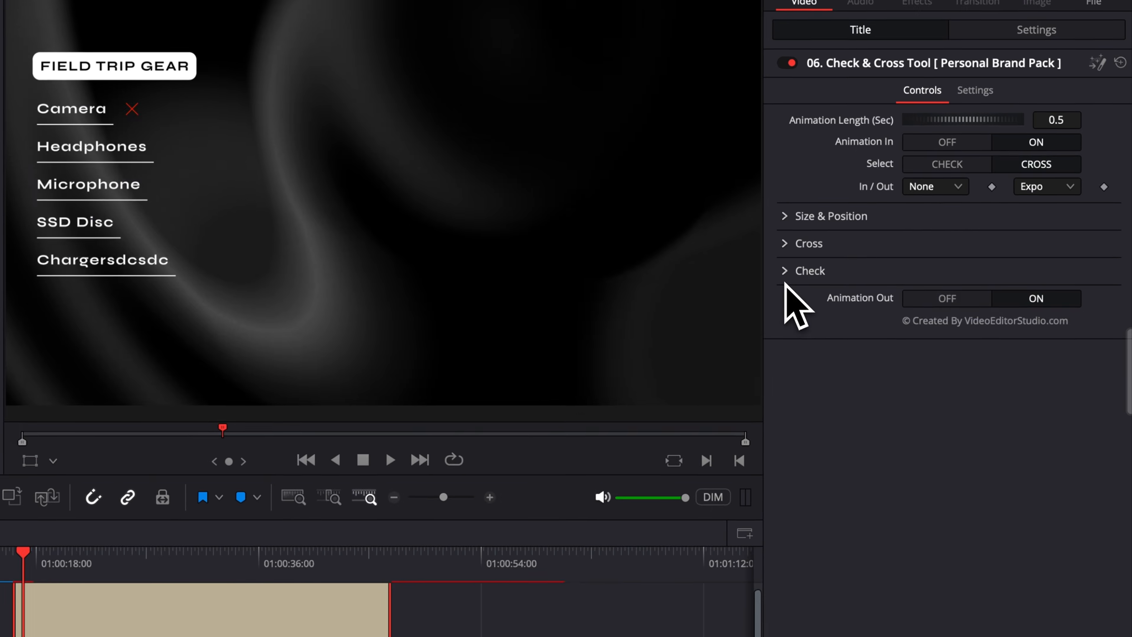
Step: Switch the Check & Cross Tool to Check and pick a new color for the check mark
click(873, 267)
click(958, 166)
click(956, 405)
click(716, 519)
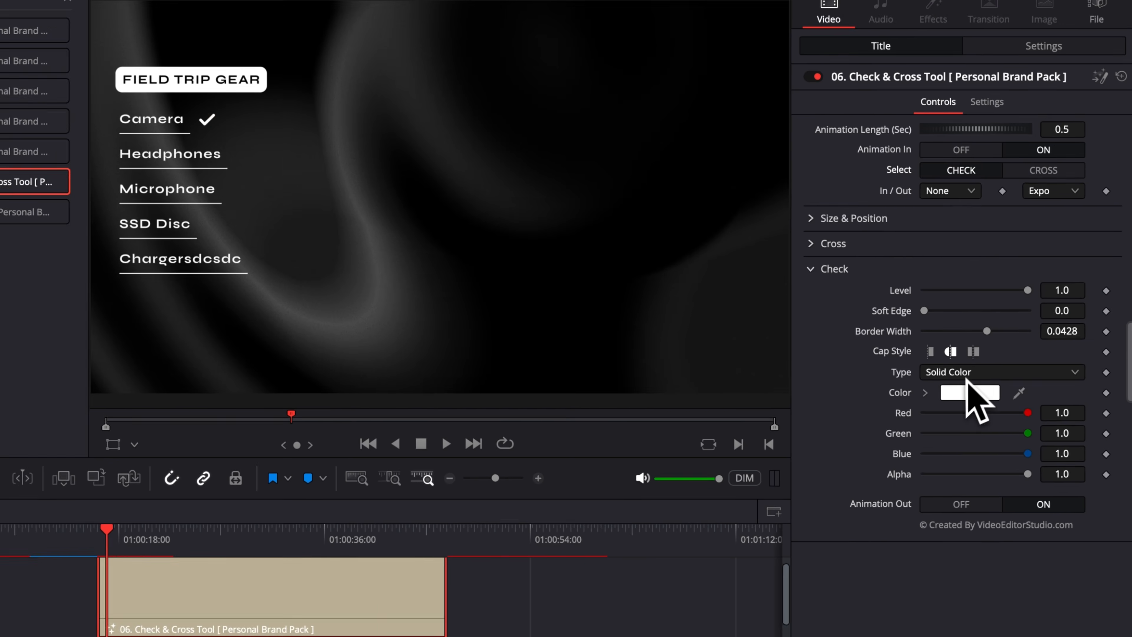
click(901, 630)
Step: Delete the Check & Cross Tool clip, place the 07. Icon Tool above the 05. List title and select it
key(Delete)
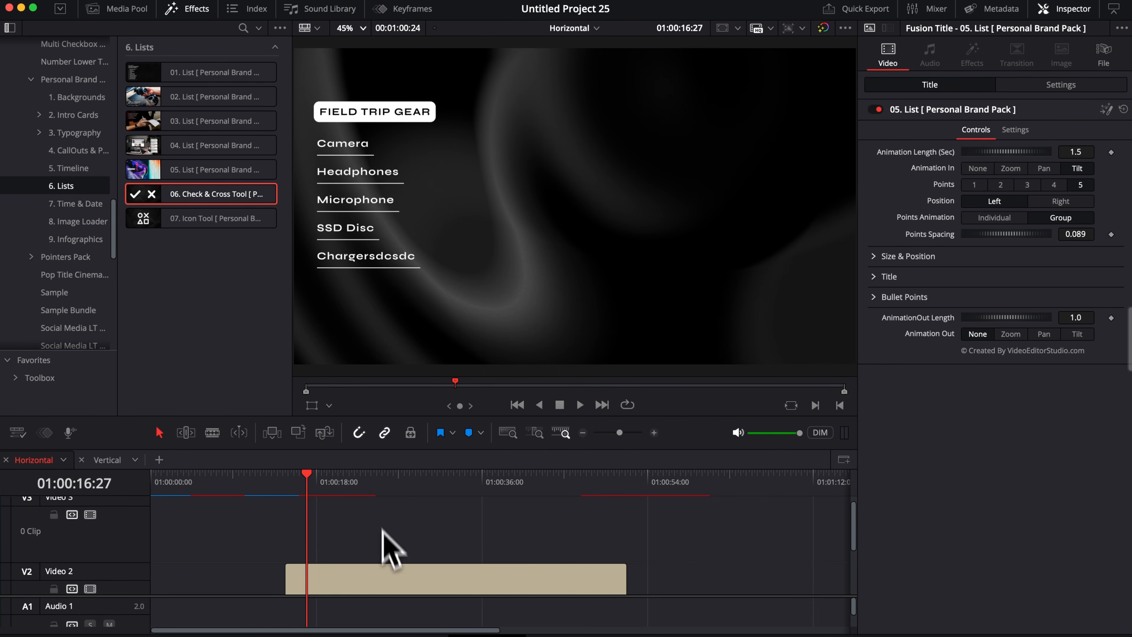
drag(181, 221, 580, 523)
click(454, 483)
click(450, 514)
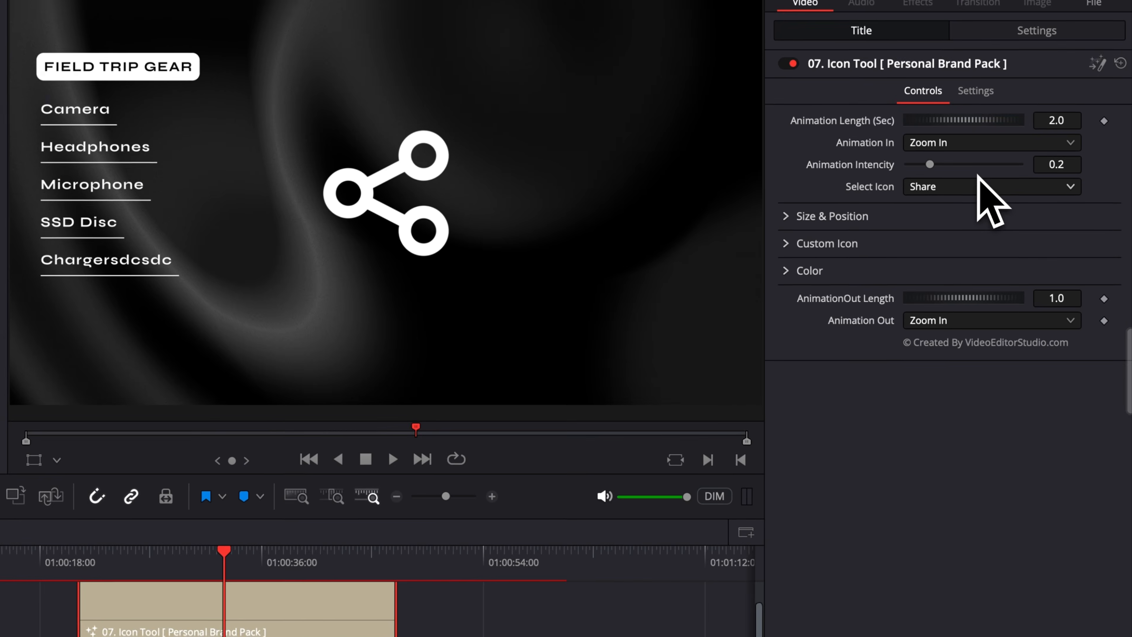
Step: Browse the Icon Tool's icon choices, select Custom Icon and expand the Custom Icon settings
click(1020, 202)
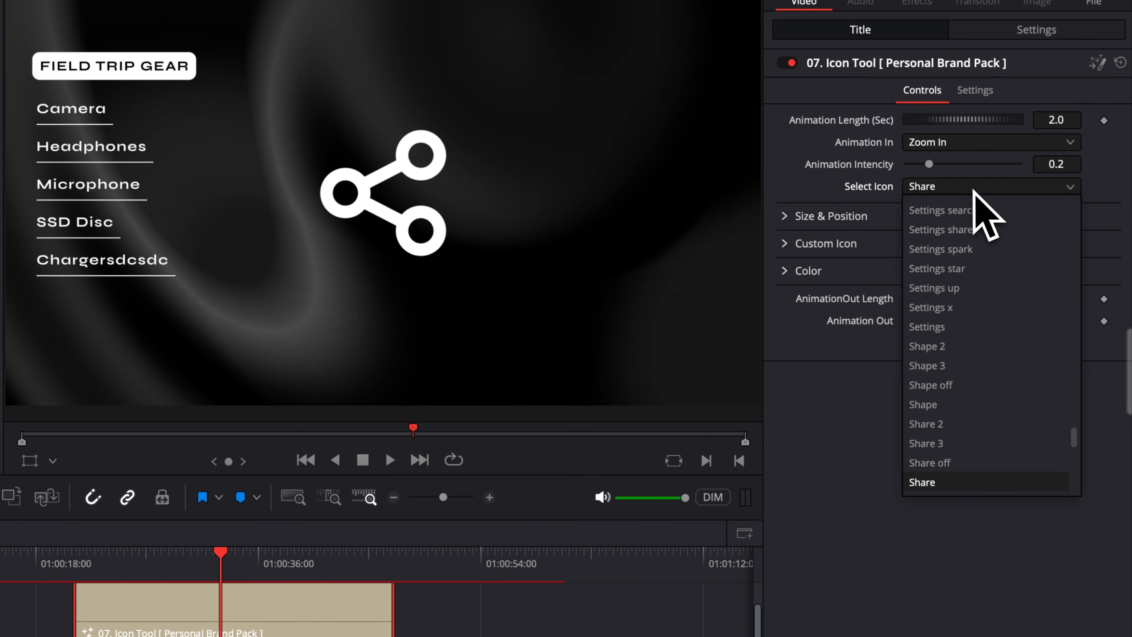
scroll(990, 280, up, 20)
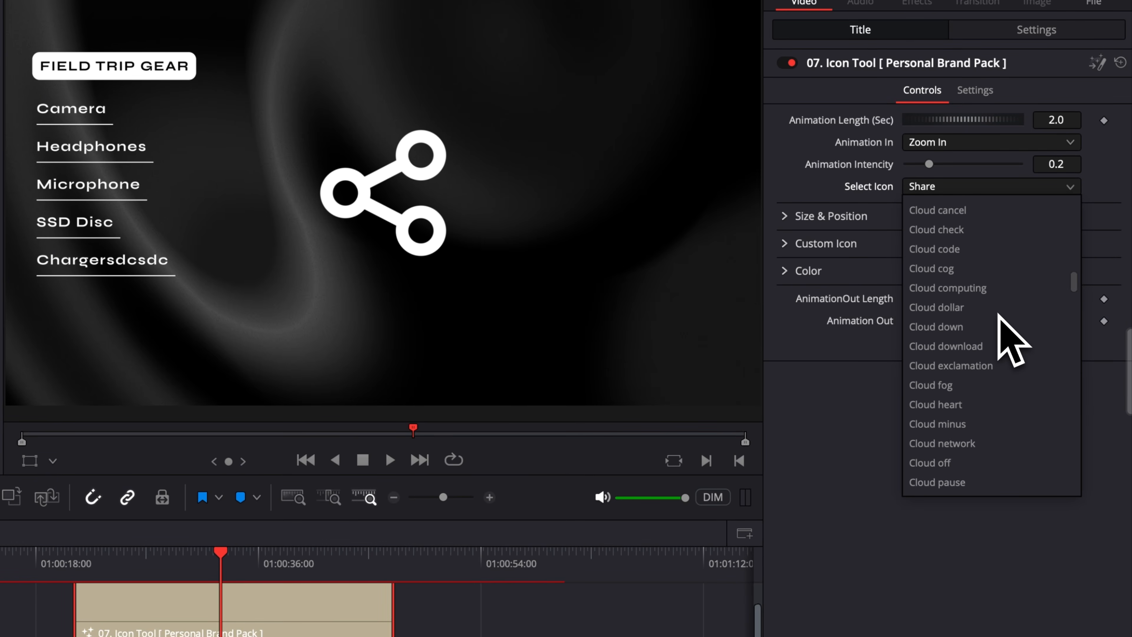
click(933, 211)
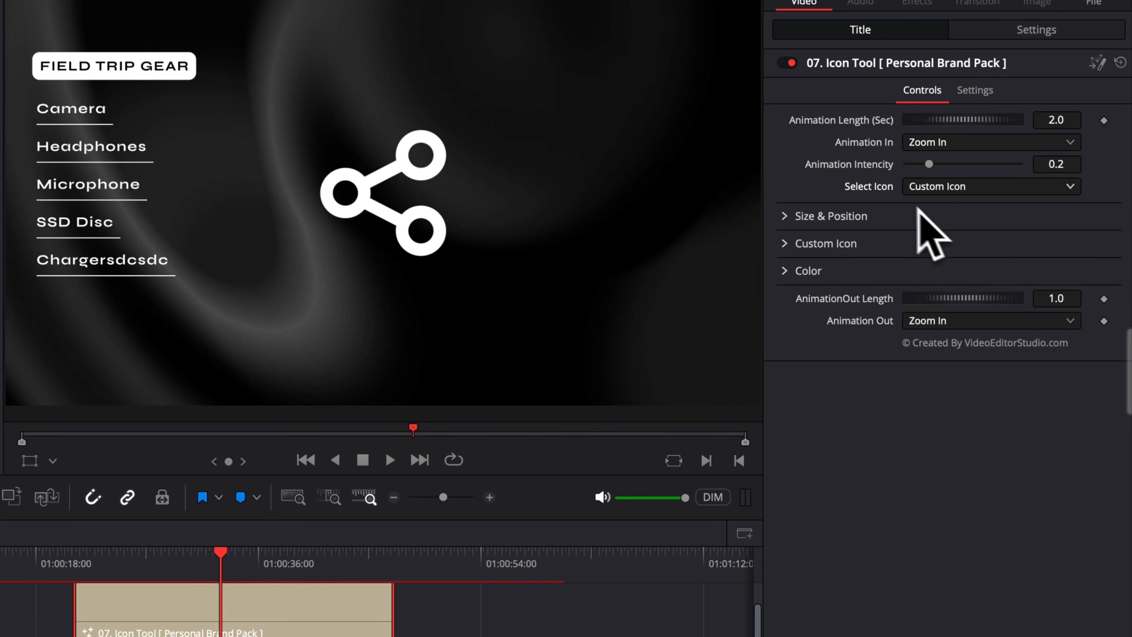
click(952, 187)
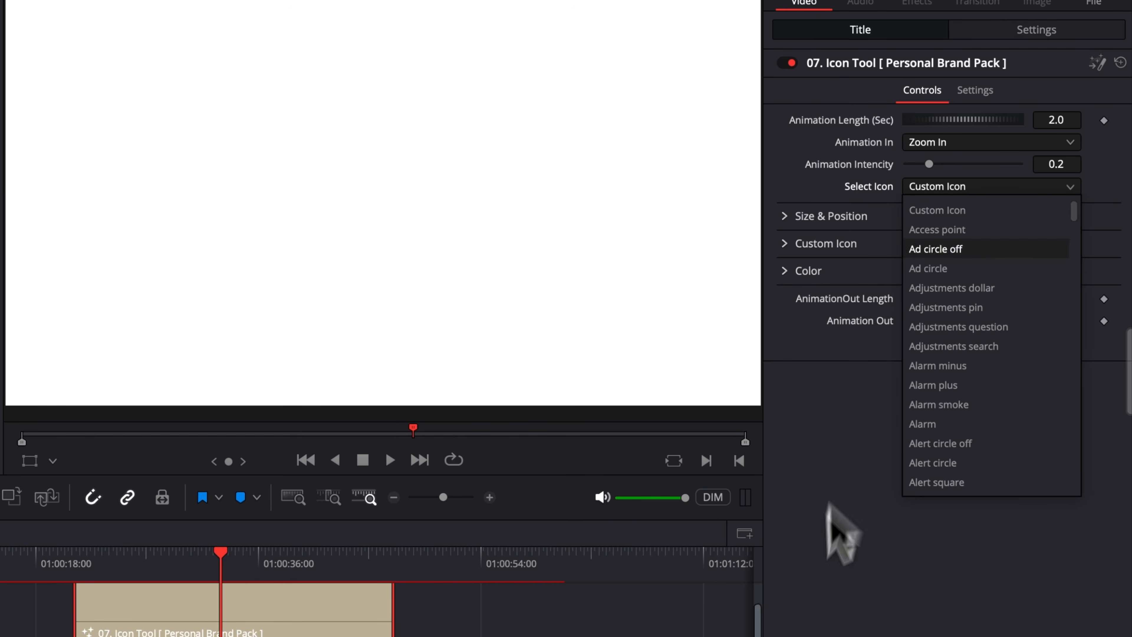
click(869, 597)
click(792, 249)
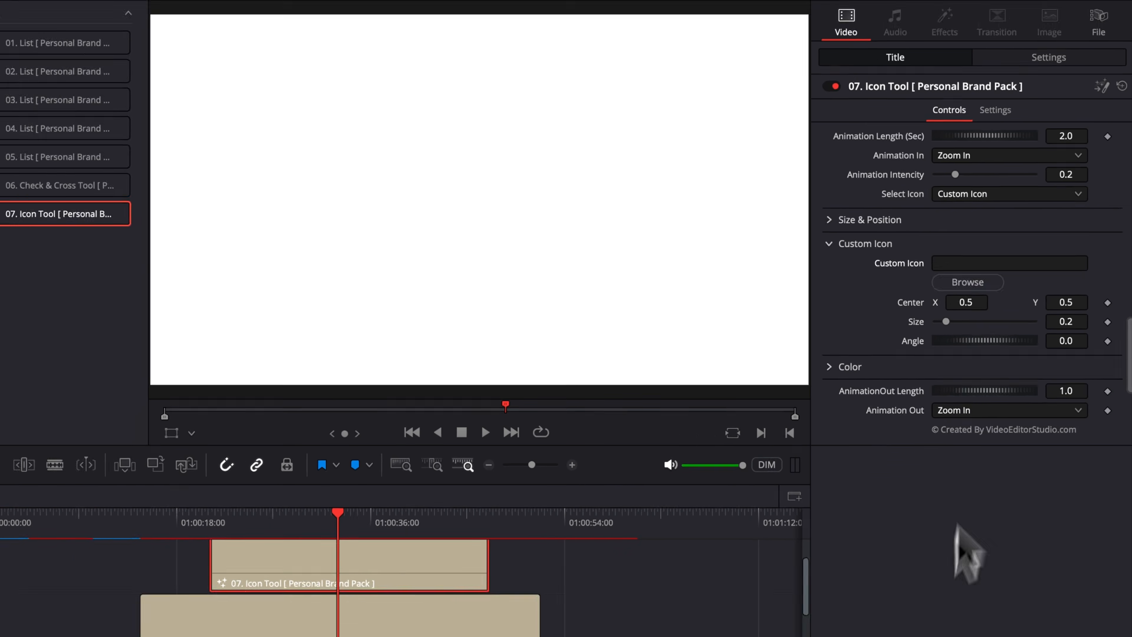
Step: Load instagram.png from Downloads as the custom icon and shrink it to size 0.03 beside the list's Microphone item
click(944, 288)
key(Down)
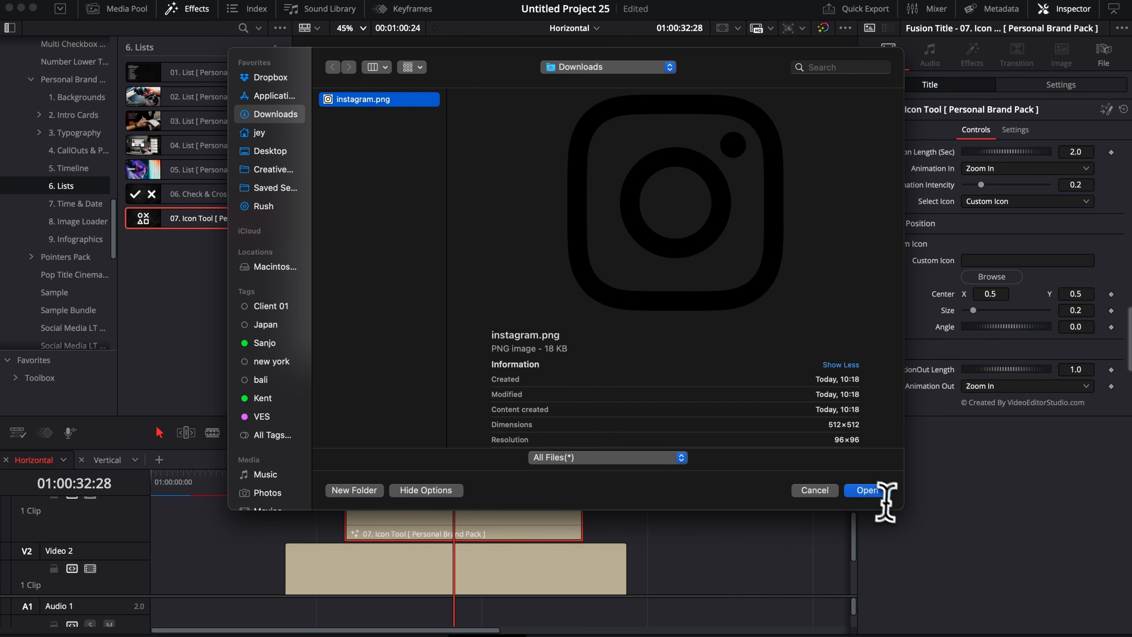
click(867, 490)
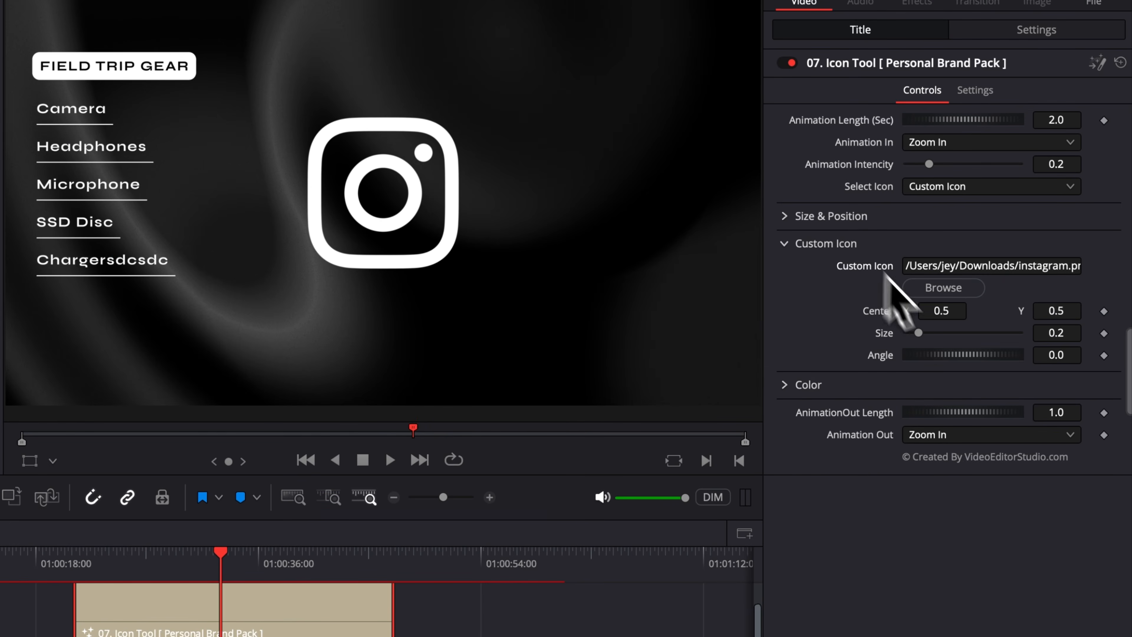
drag(1073, 333, 1050, 332)
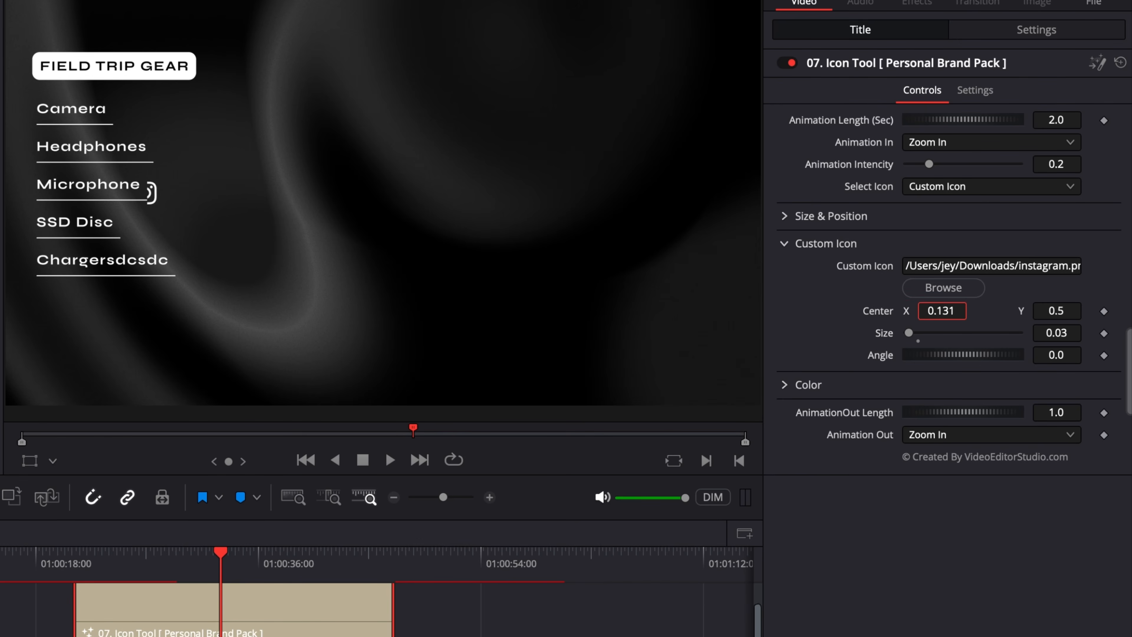
drag(1070, 312, 1083, 312)
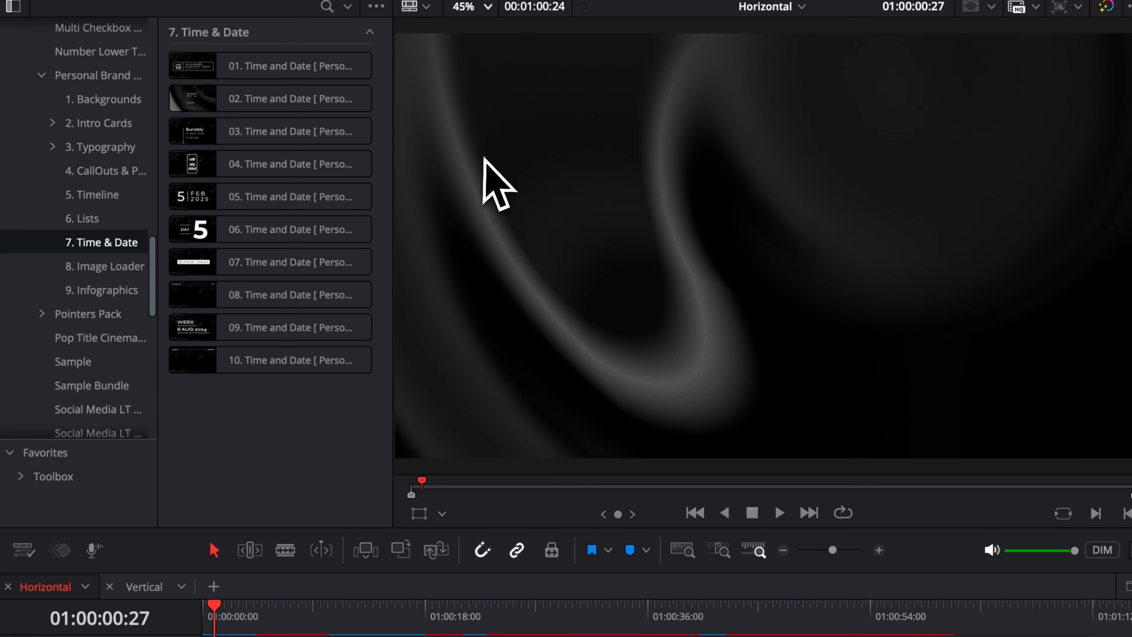
Step: Place the 06. Time and Date title above the gradient background and change its Text 1 to "Day"
mouse_move(199, 108)
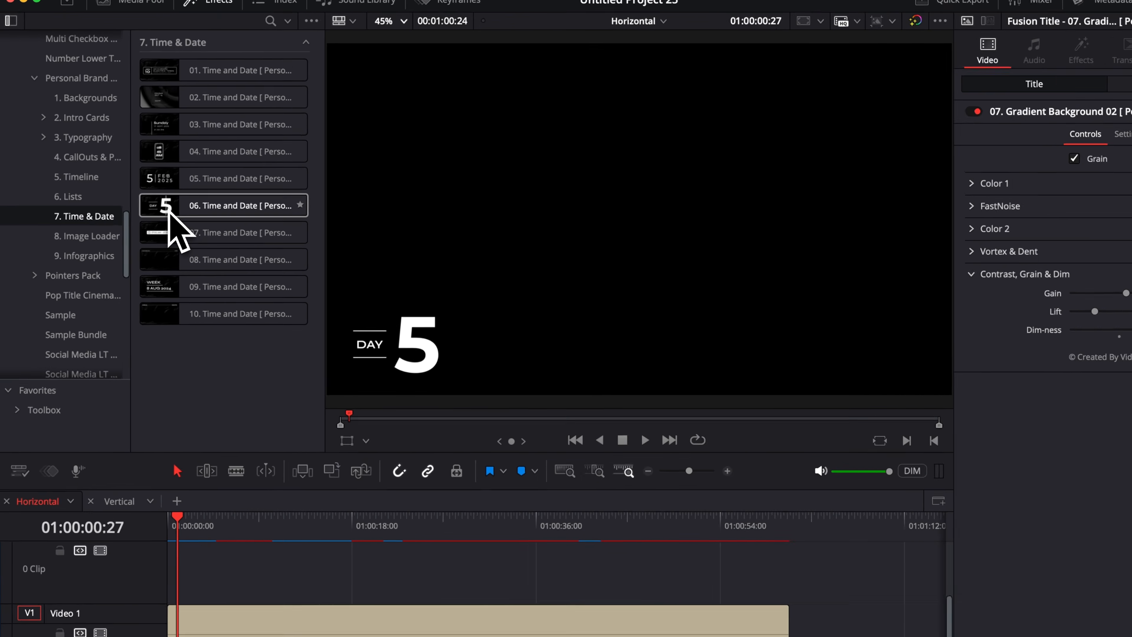
drag(207, 238, 275, 636)
drag(199, 535, 198, 535)
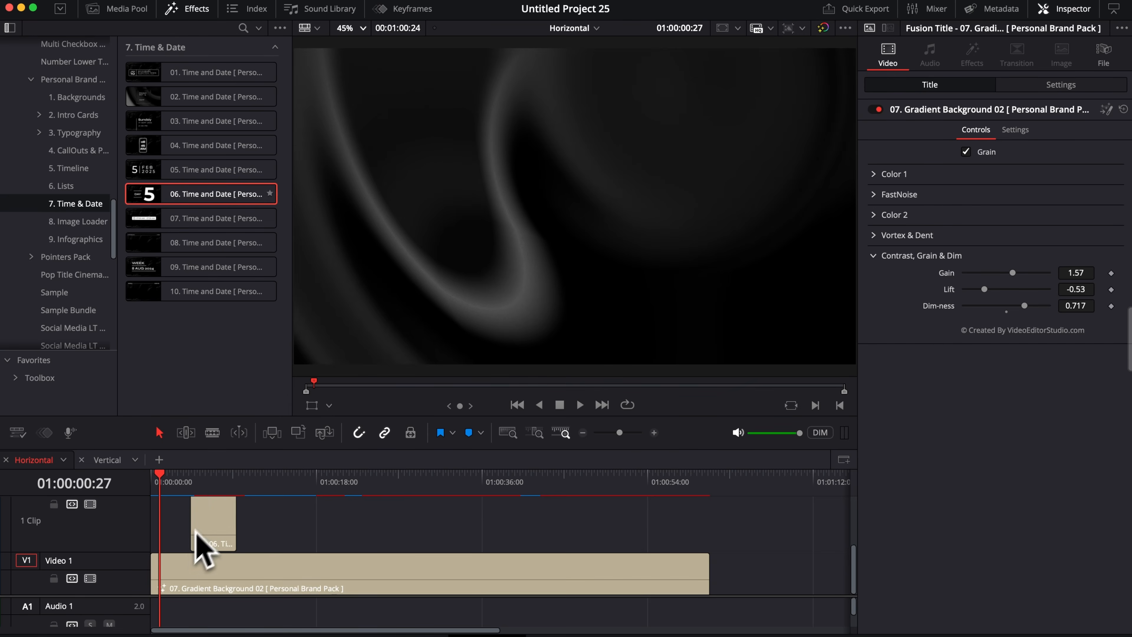
click(214, 481)
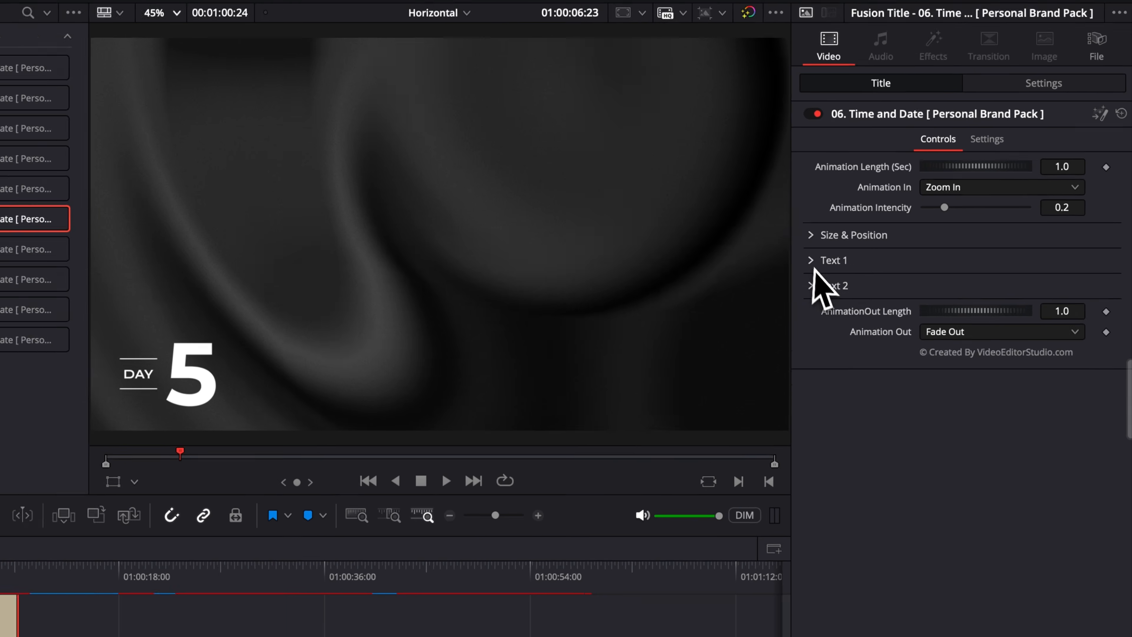
click(874, 228)
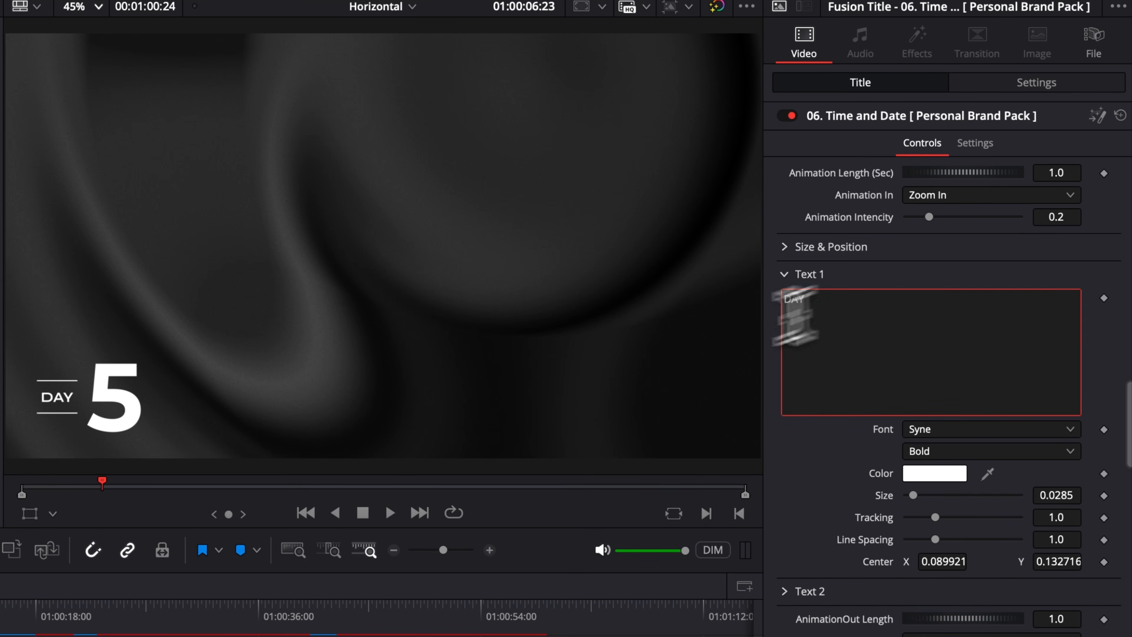
click(854, 379)
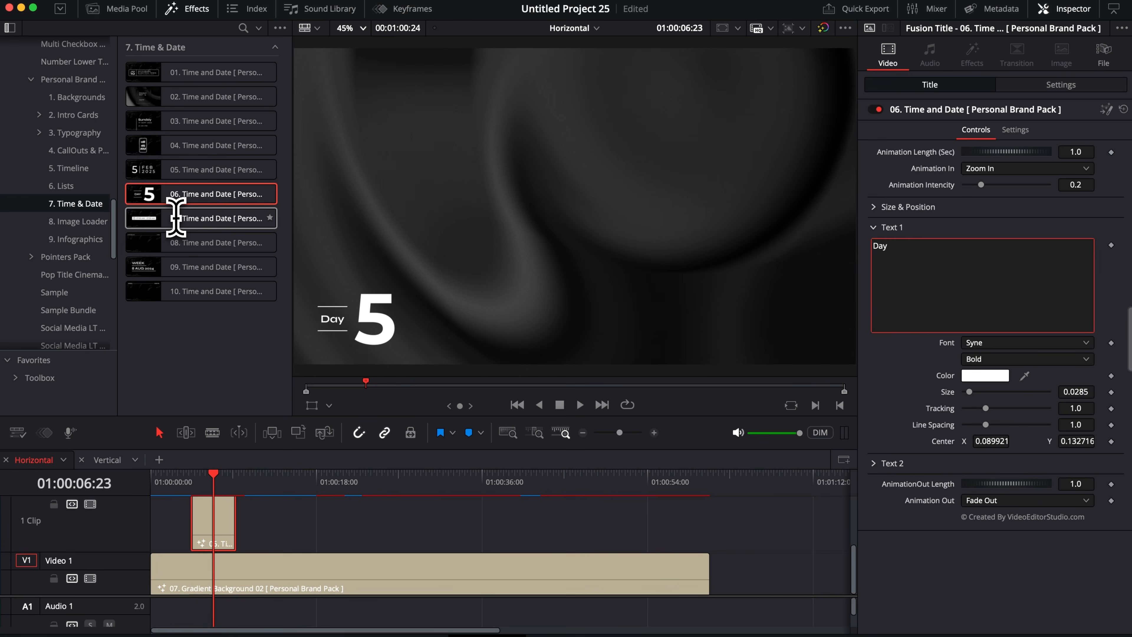
Step: Place the 07. Time and Date title on the timeline after the 06 title and choose an Adjustments icon for it
click(168, 218)
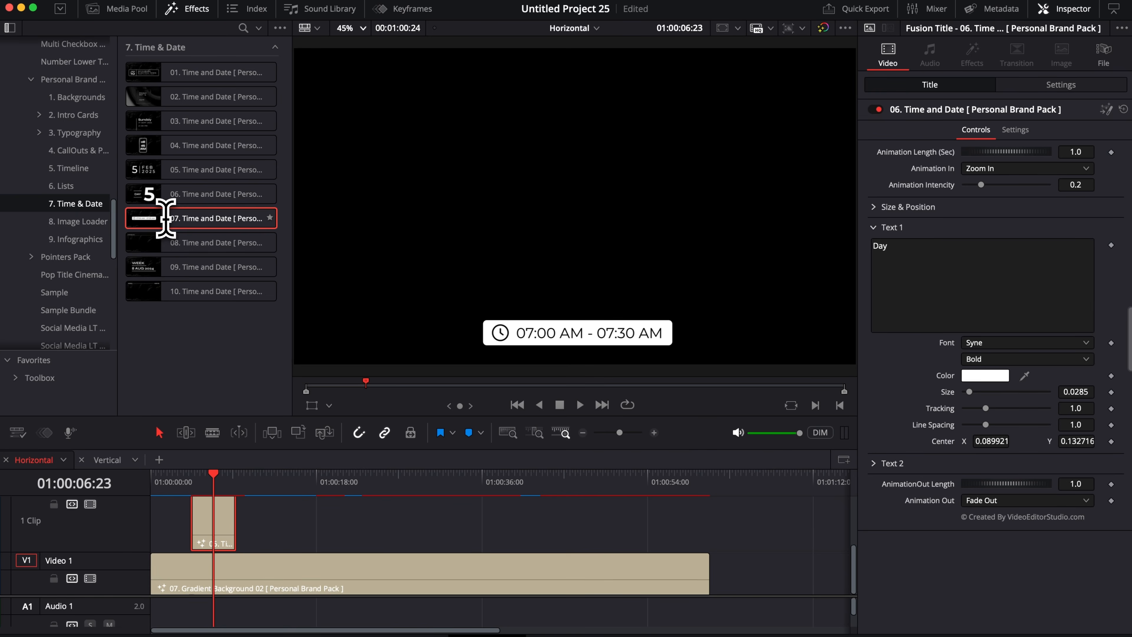
drag(170, 221, 309, 508)
click(318, 481)
click(319, 528)
click(1007, 201)
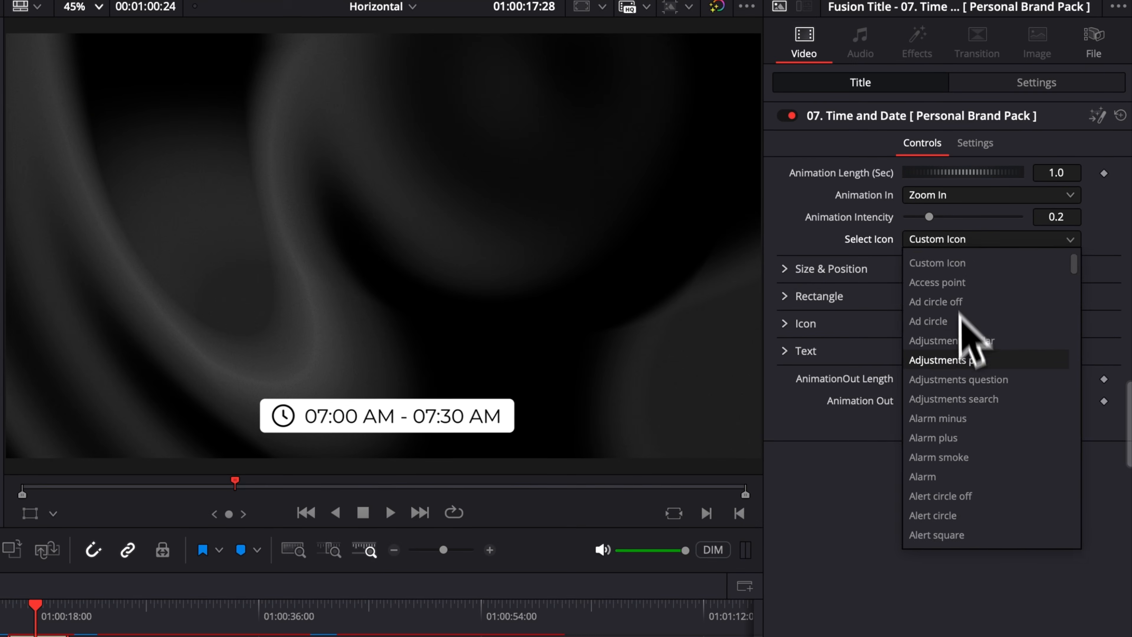
click(963, 359)
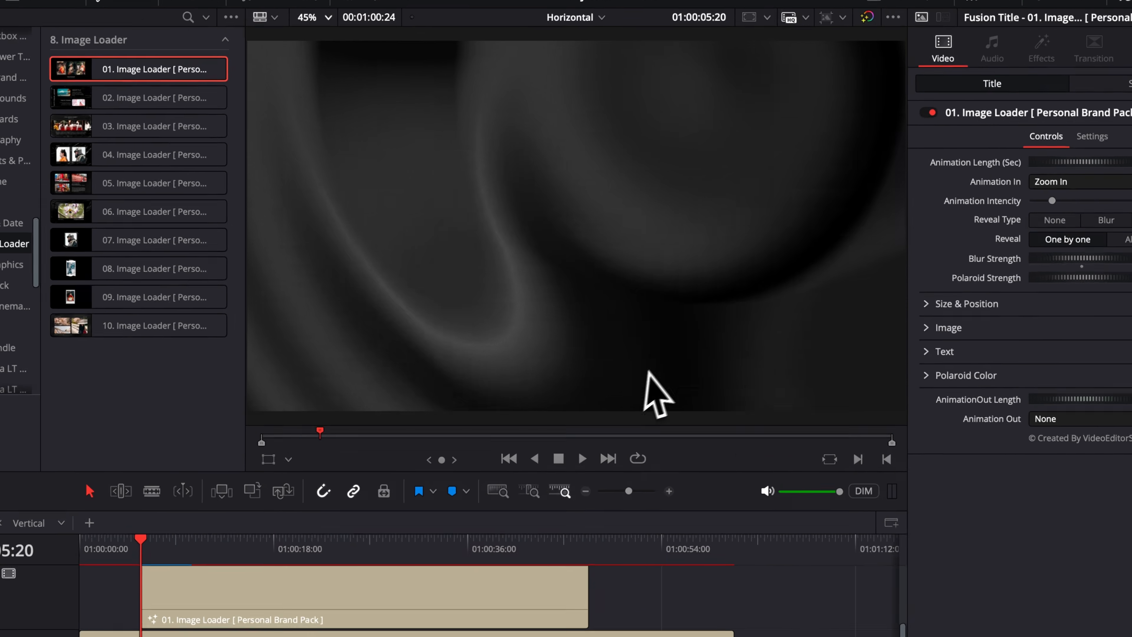
Step: Play back the 01. Image Loader title twice to preview its one-by-one Polaroid reveal
key(space)
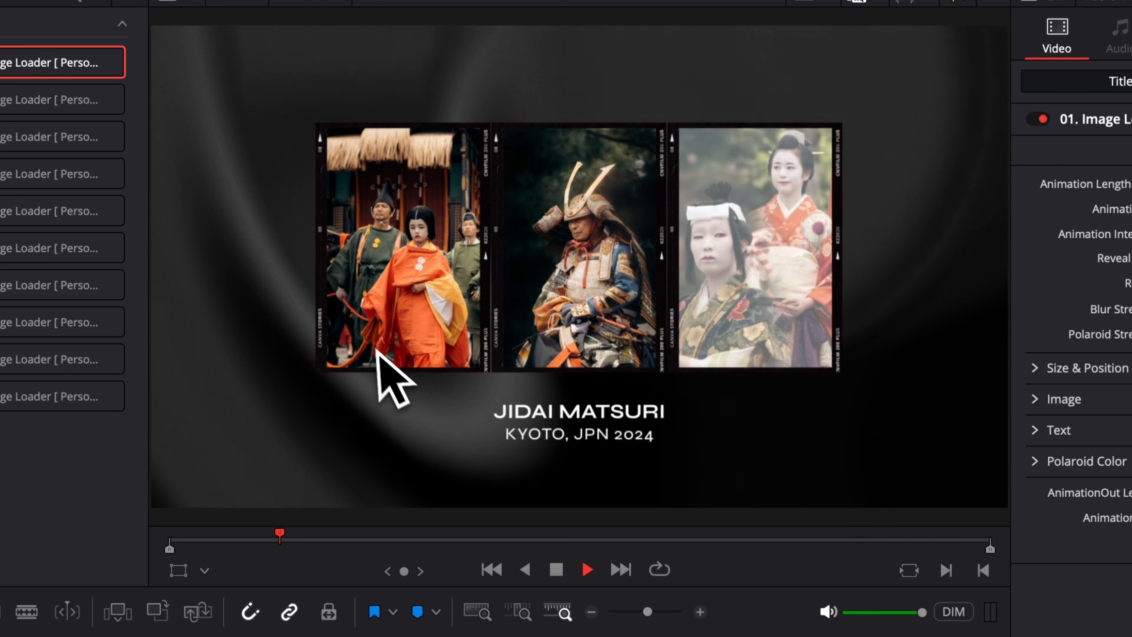
key(space)
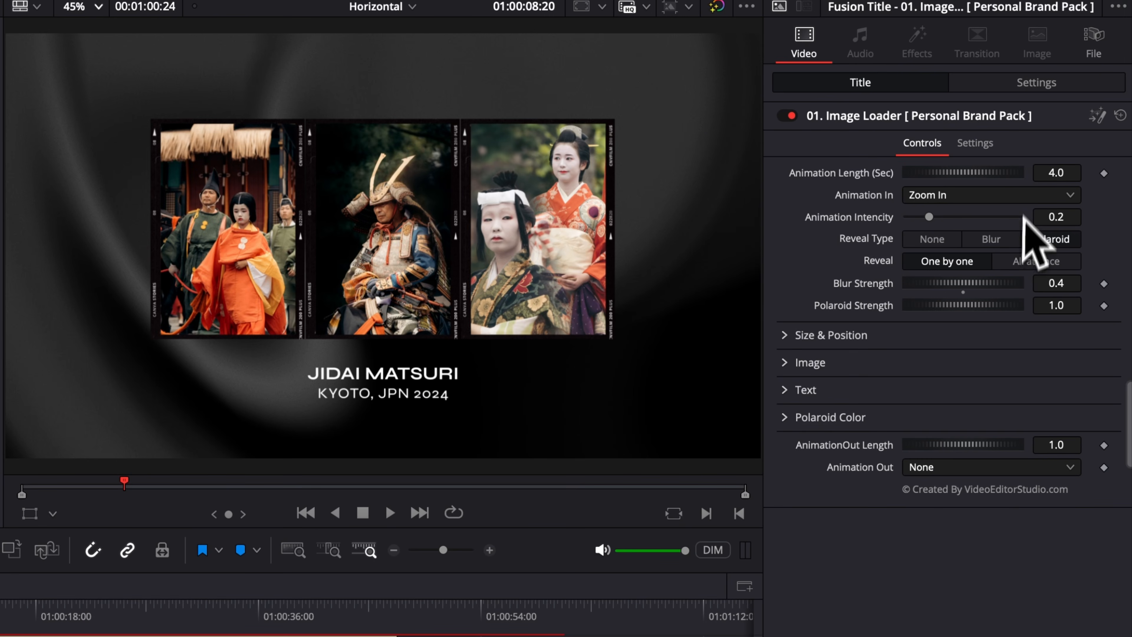
key(Up)
key(space)
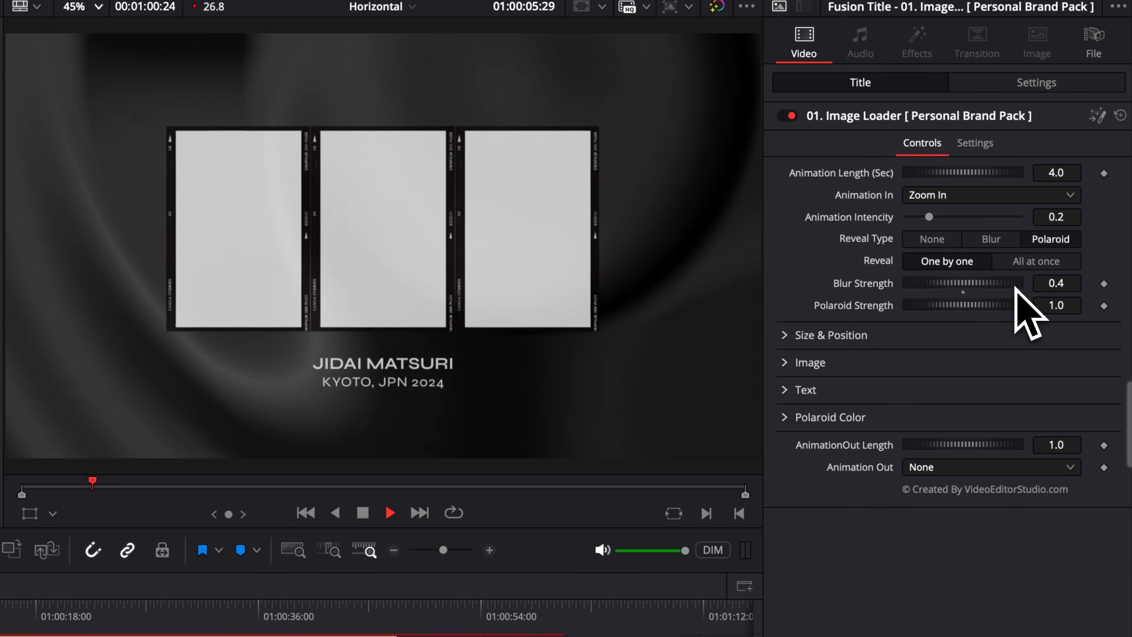
key(space)
Step: Set the Image Loader's reveal to All at once, try the None reveal type and return to Polaroid
click(1033, 263)
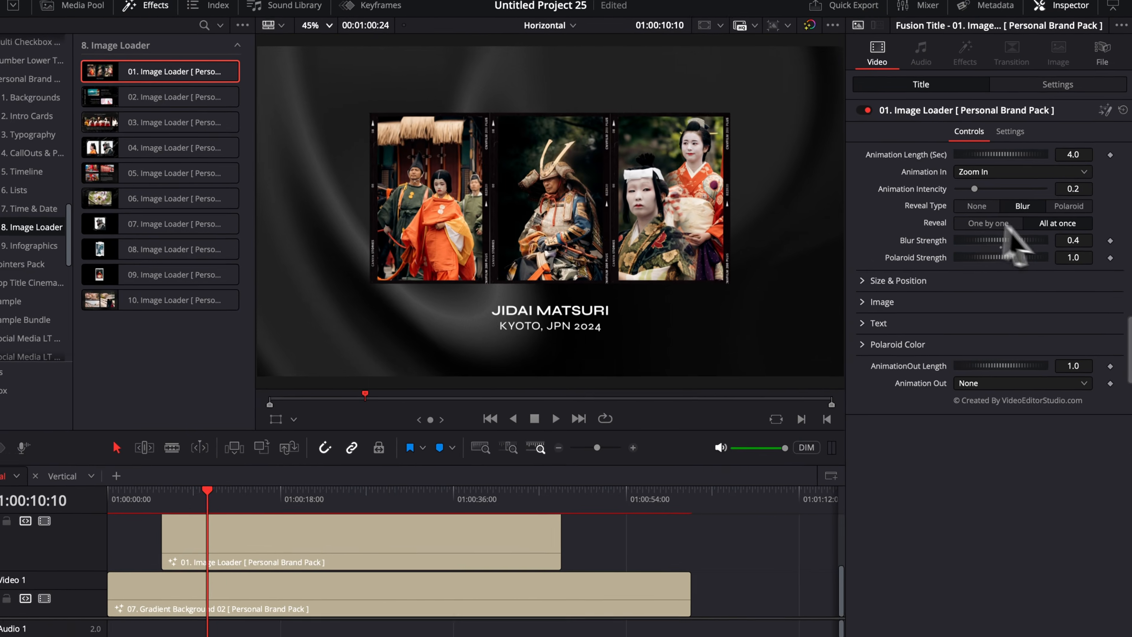
click(927, 241)
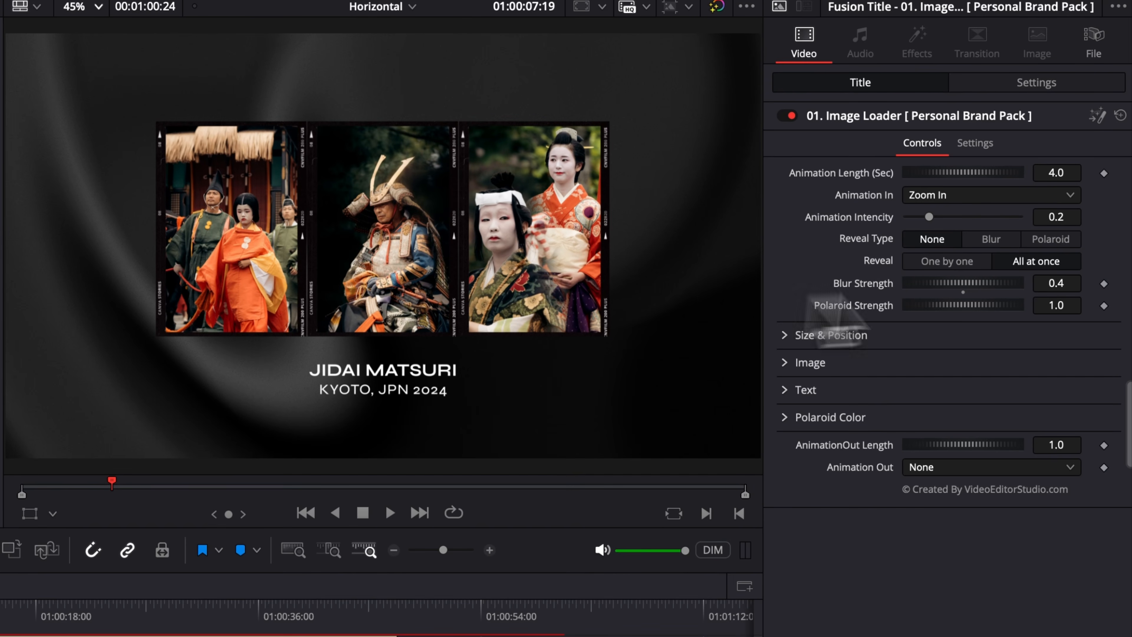
click(1051, 239)
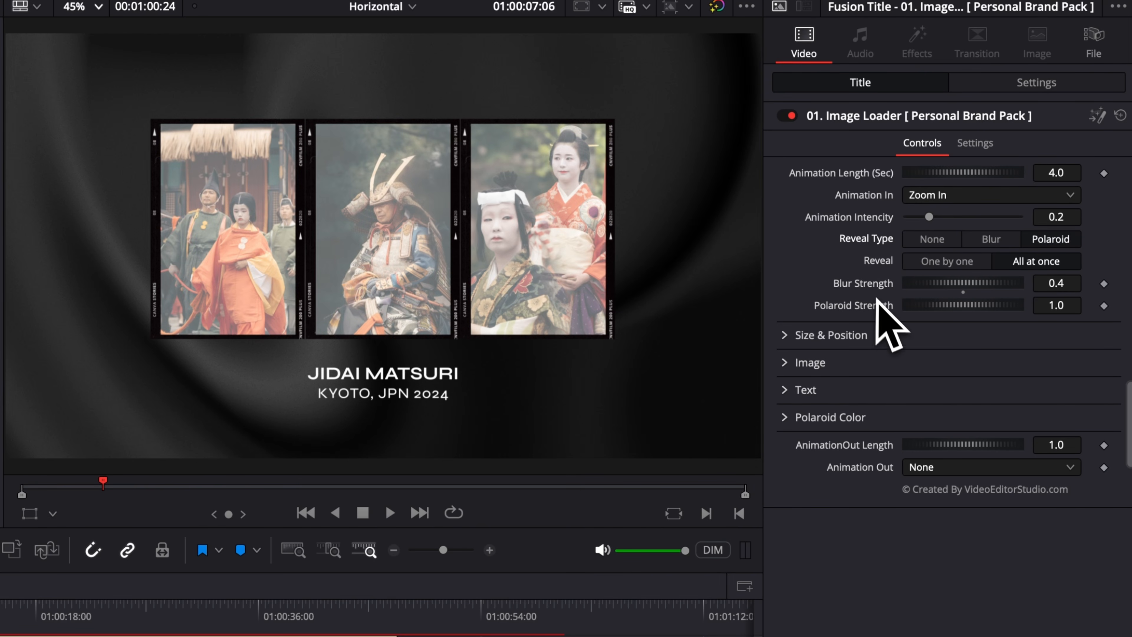
Step: Look at the Polaroid Color settings and the color picker, and close both
click(784, 417)
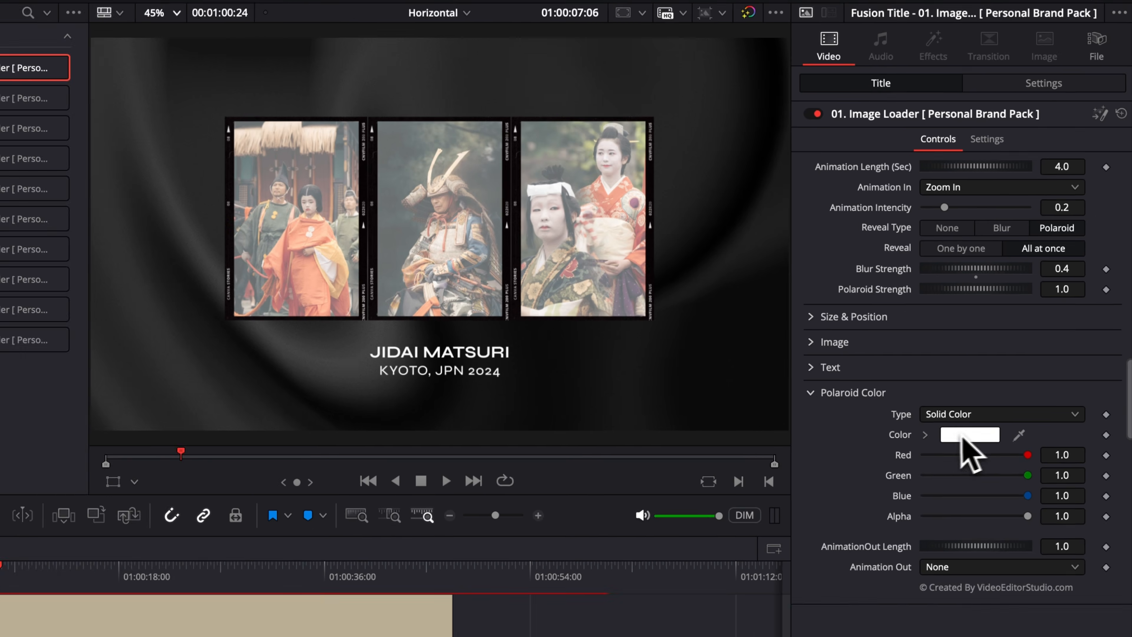
click(966, 464)
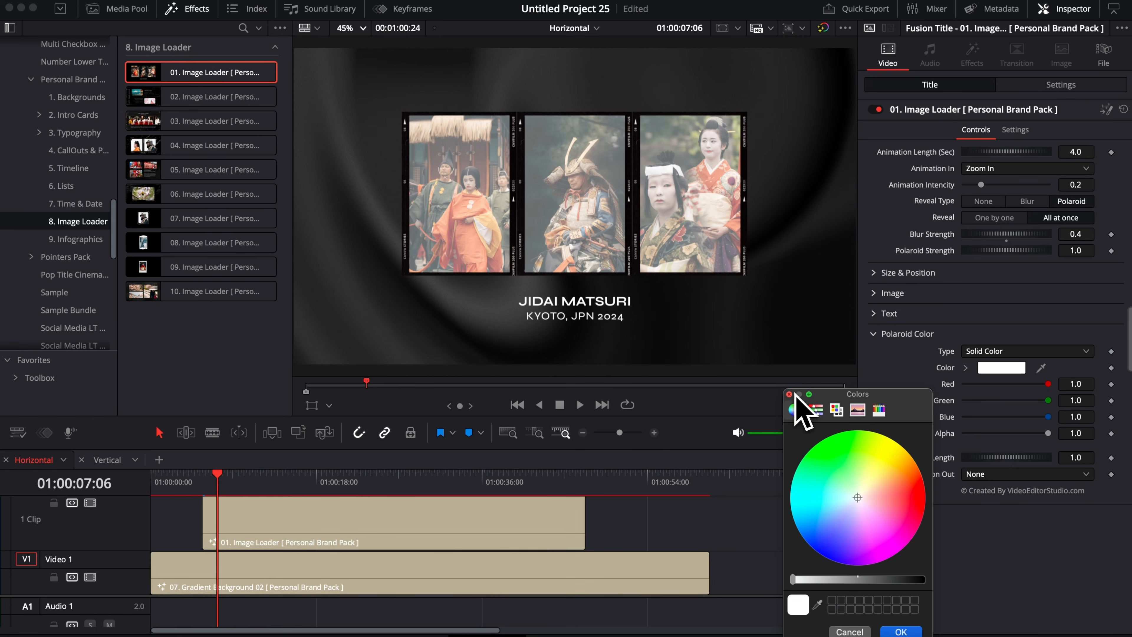
click(790, 394)
click(874, 333)
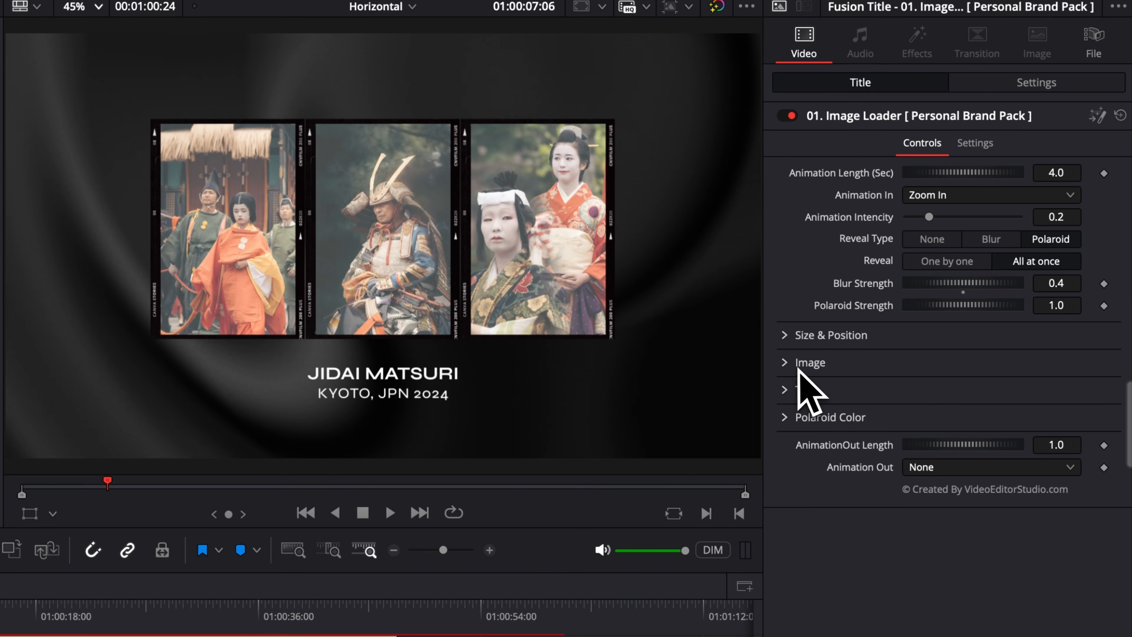
Step: Replace Image 1 of the Image Loader with instagram.png from Downloads
click(788, 362)
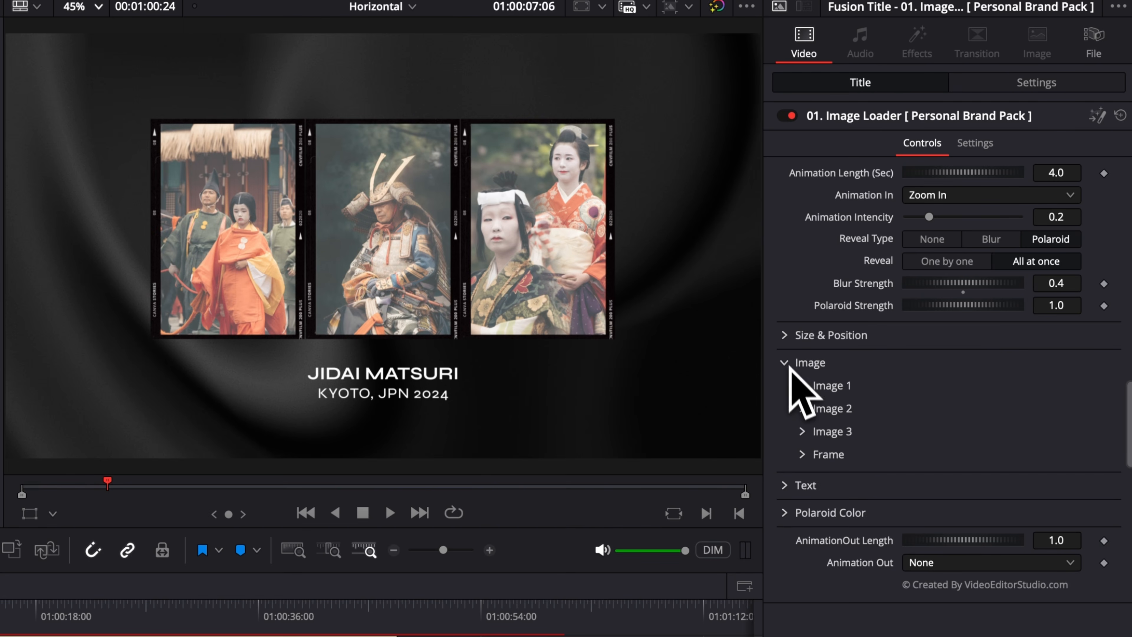
click(802, 386)
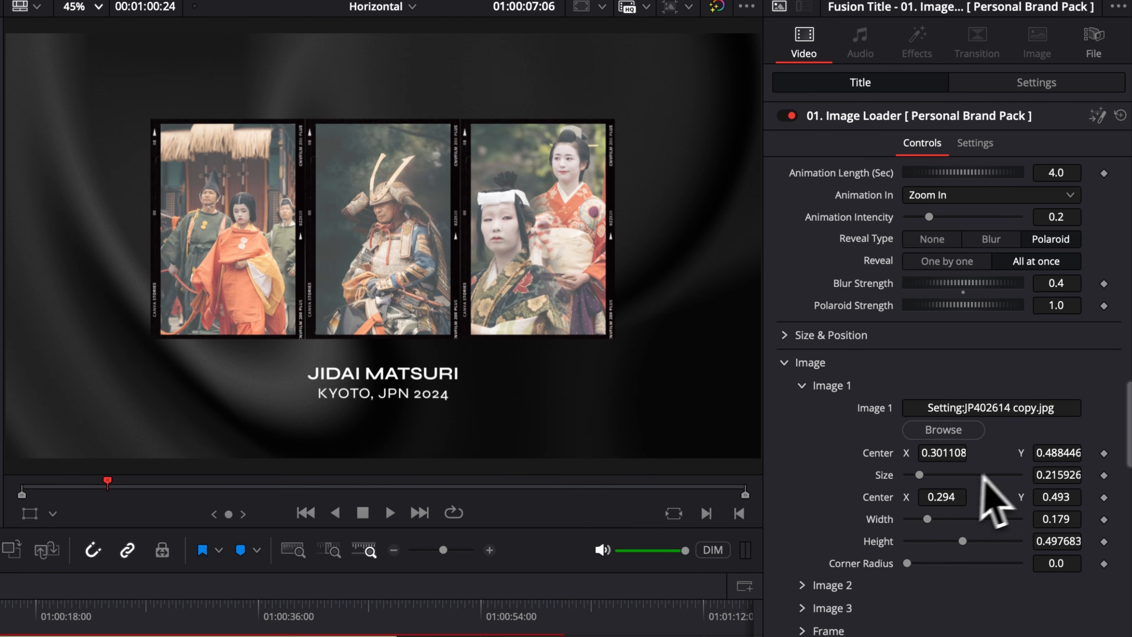
click(944, 430)
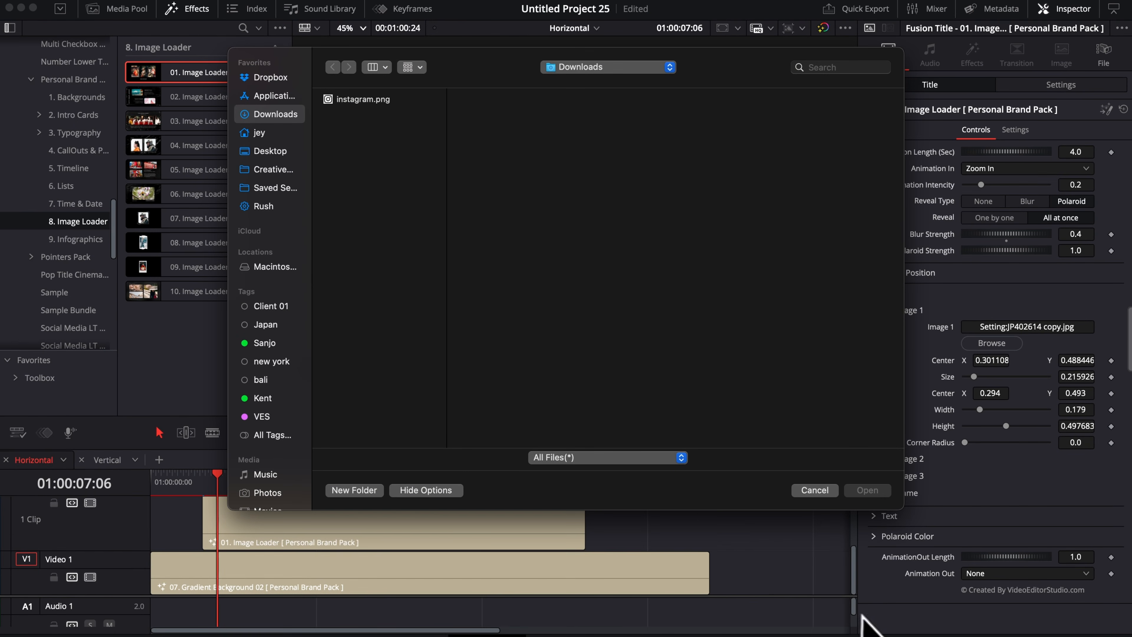
click(383, 102)
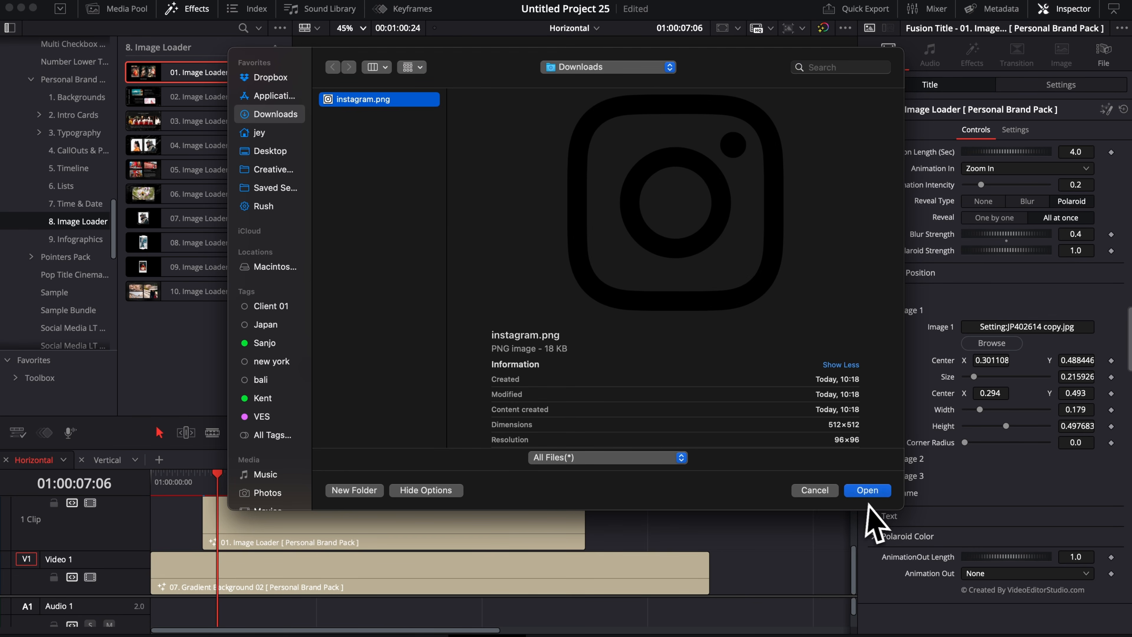
click(867, 490)
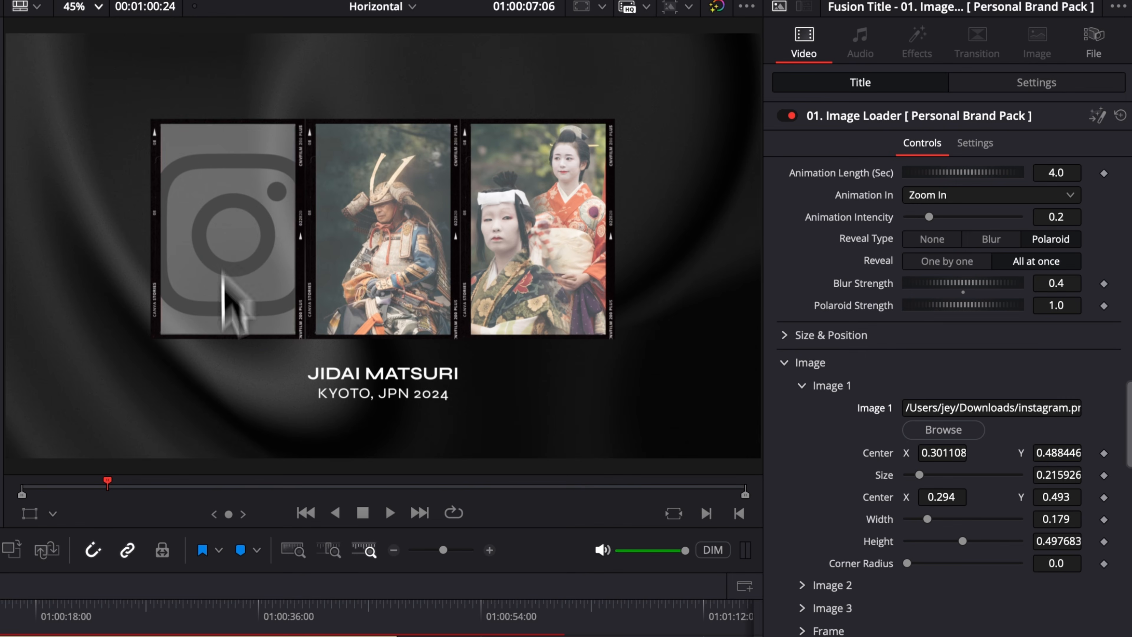
Step: Reopen and cancel the Image 1 file browser, and look through the Image 2, Image 3 and Frame settings
click(944, 429)
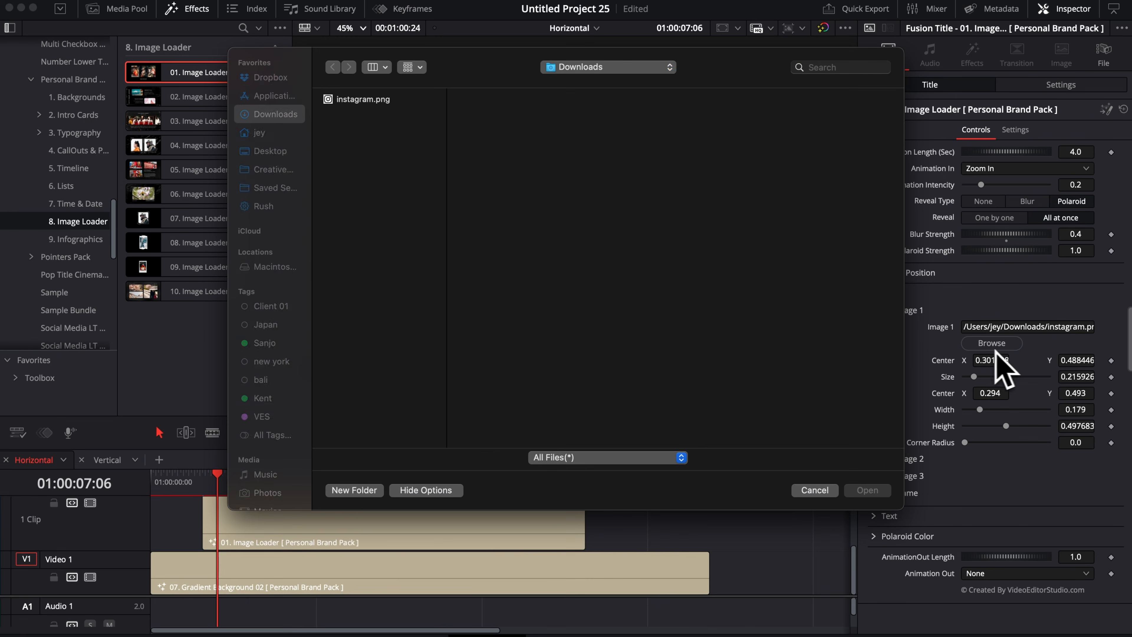
key(Escape)
click(897, 310)
click(889, 322)
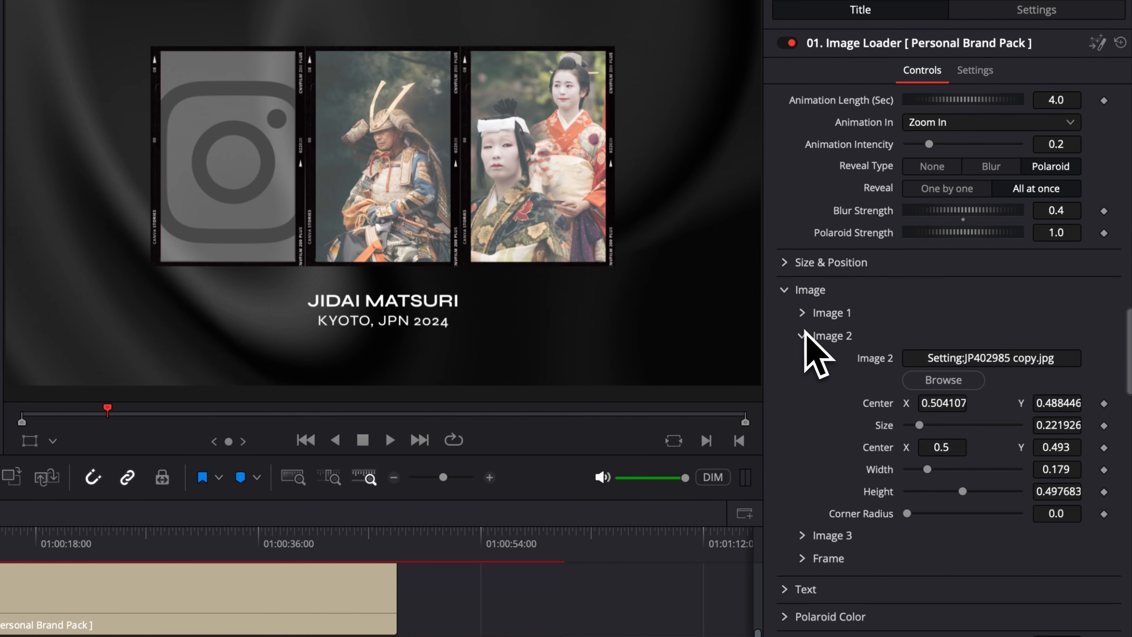
click(802, 335)
click(804, 358)
click(804, 359)
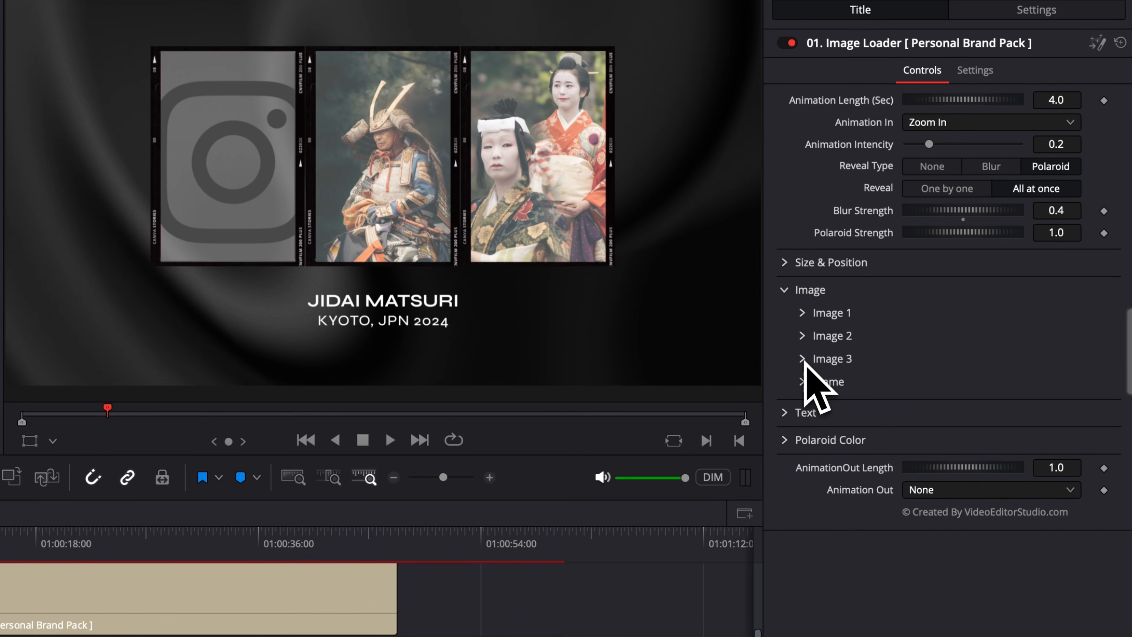
click(802, 382)
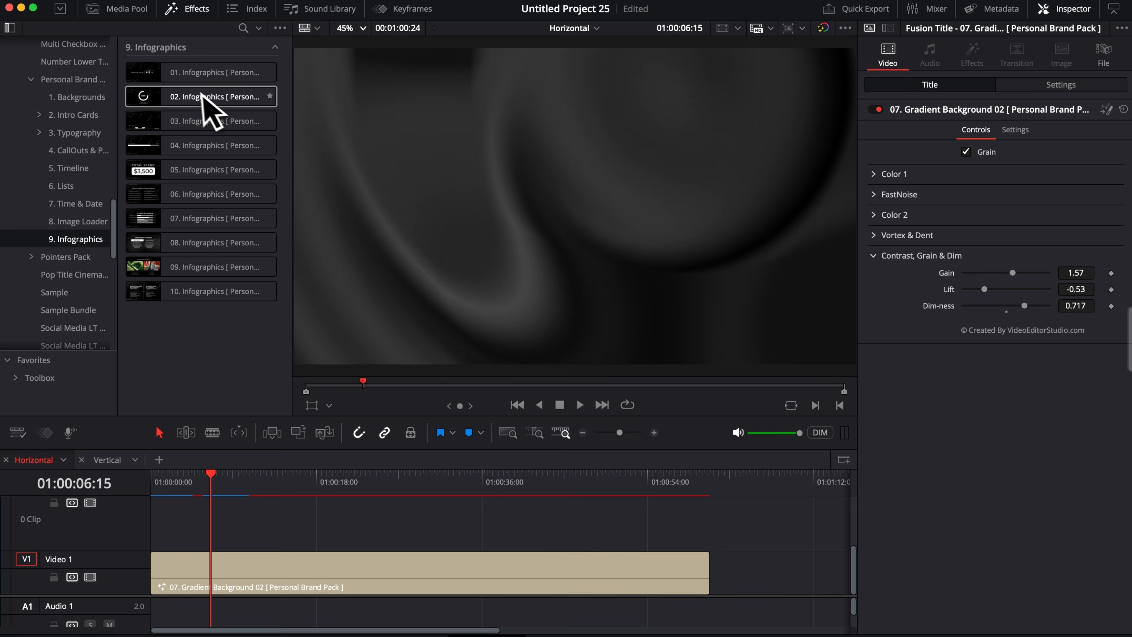
Step: Place the 02. Infographics title above the gradient background and set its percentage to 43.3
drag(207, 106, 510, 527)
click(383, 485)
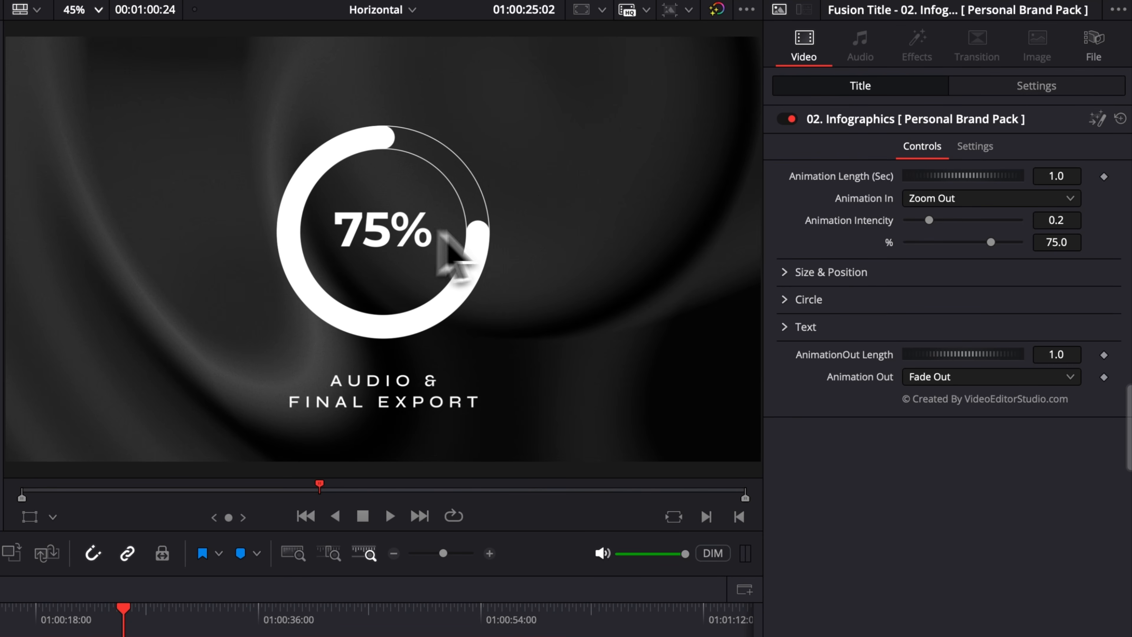
mouse_move(975, 248)
mouse_down()
mouse_move(954, 250)
mouse_move(999, 250)
mouse_move(960, 255)
mouse_up()
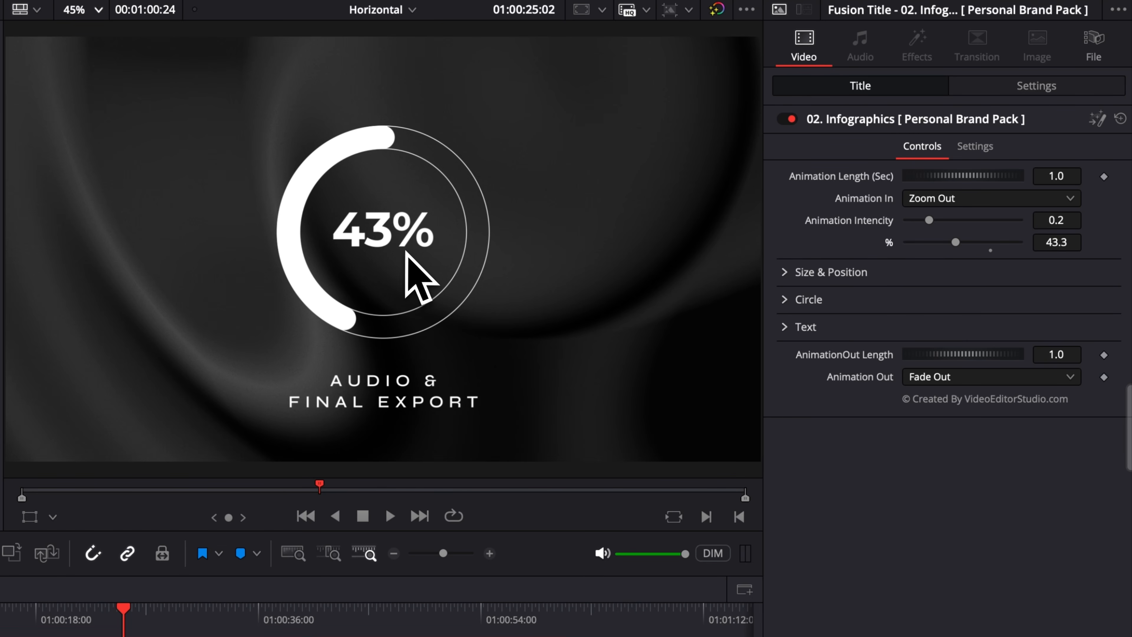
Step: Examine the Circle and Text settings of the 02. Infographics title
click(784, 300)
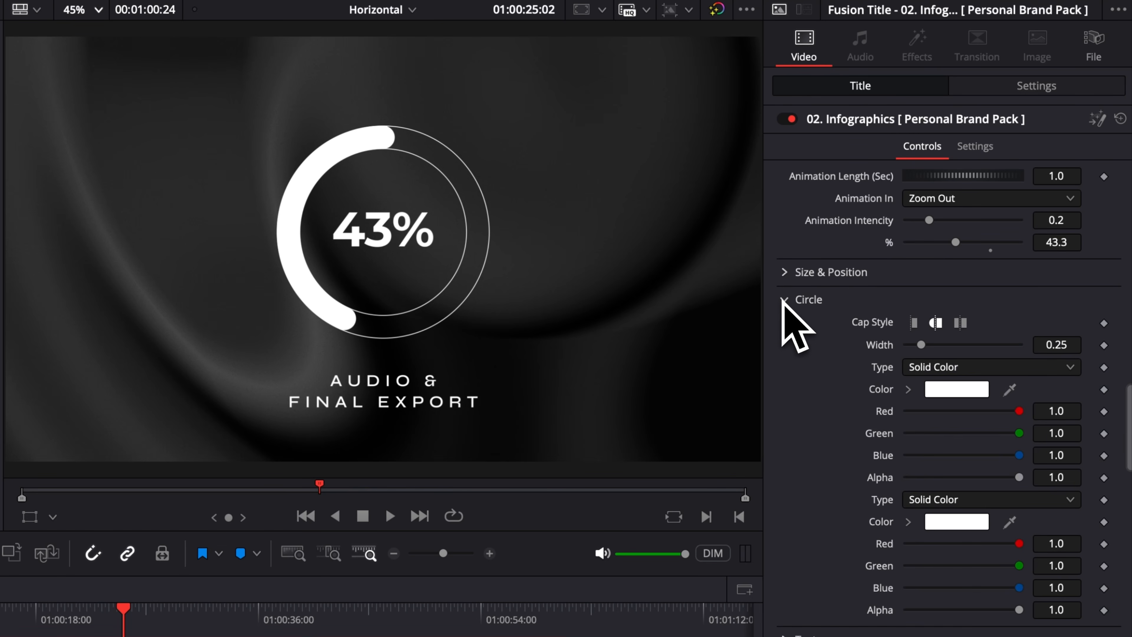
click(784, 301)
click(785, 327)
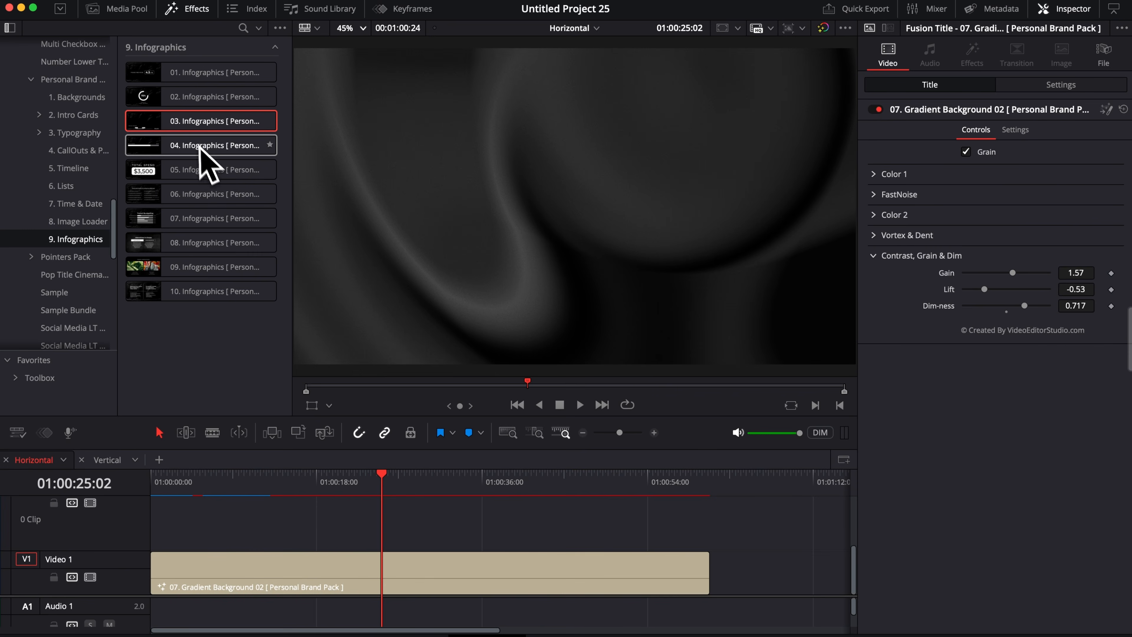
Step: Place the 03. Infographics title above the gradient background and set Range 1 to 0.1508 and Range 2 to 0.5234
drag(194, 126, 333, 529)
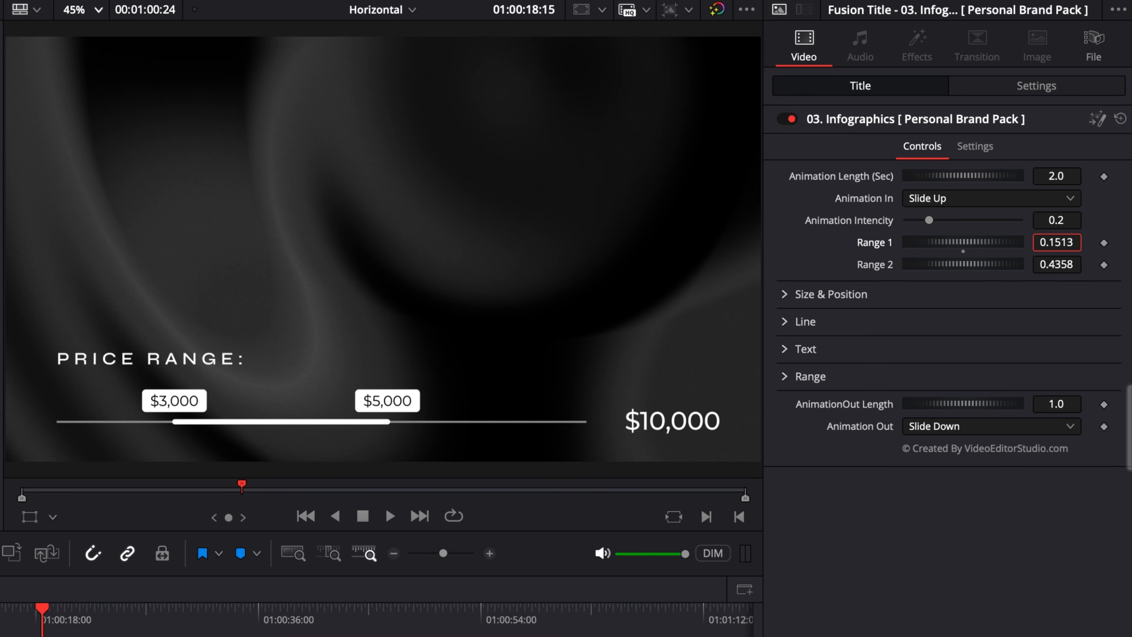
drag(963, 263, 989, 264)
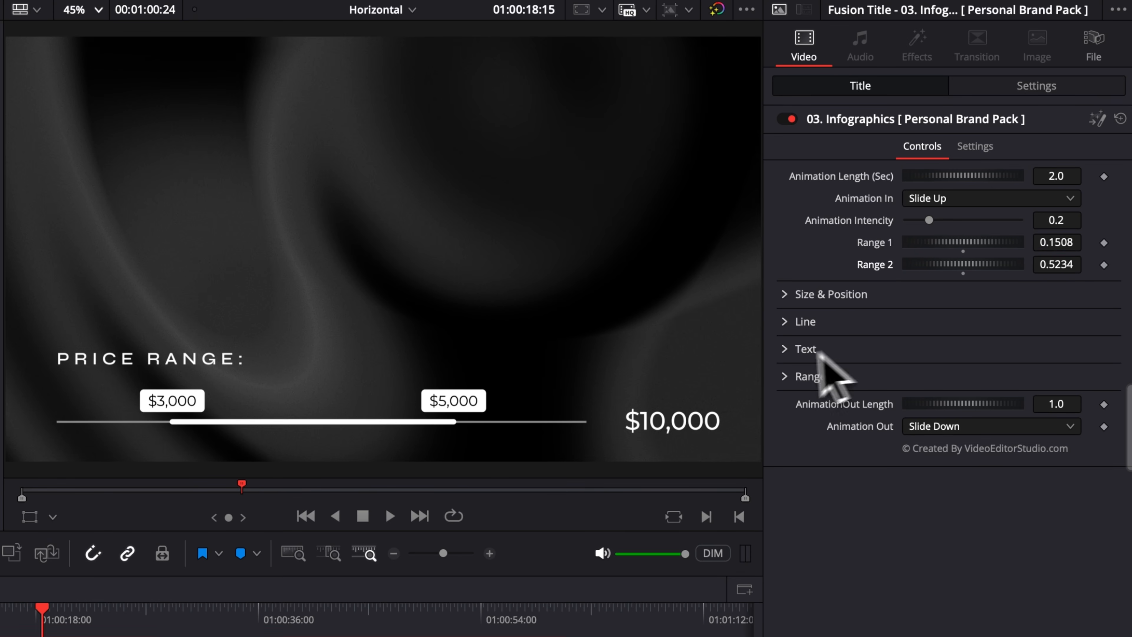
Step: Remove the prefix of Range Value 1, give it the suffix %, and set the value to 2500
click(798, 376)
scroll(802, 411, down, 2)
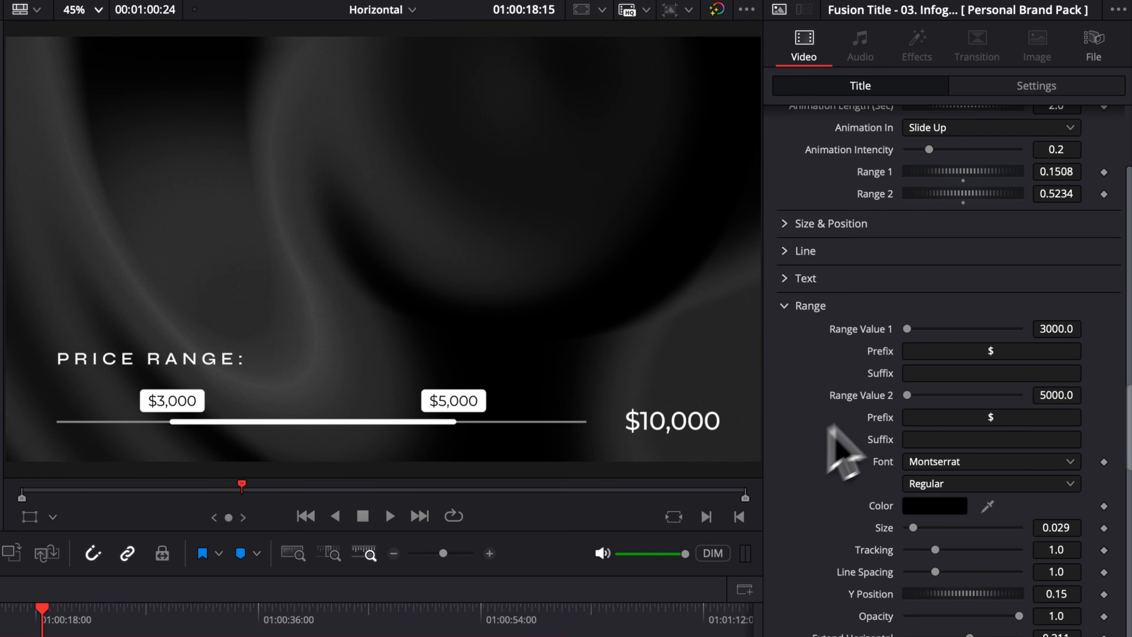
click(1011, 351)
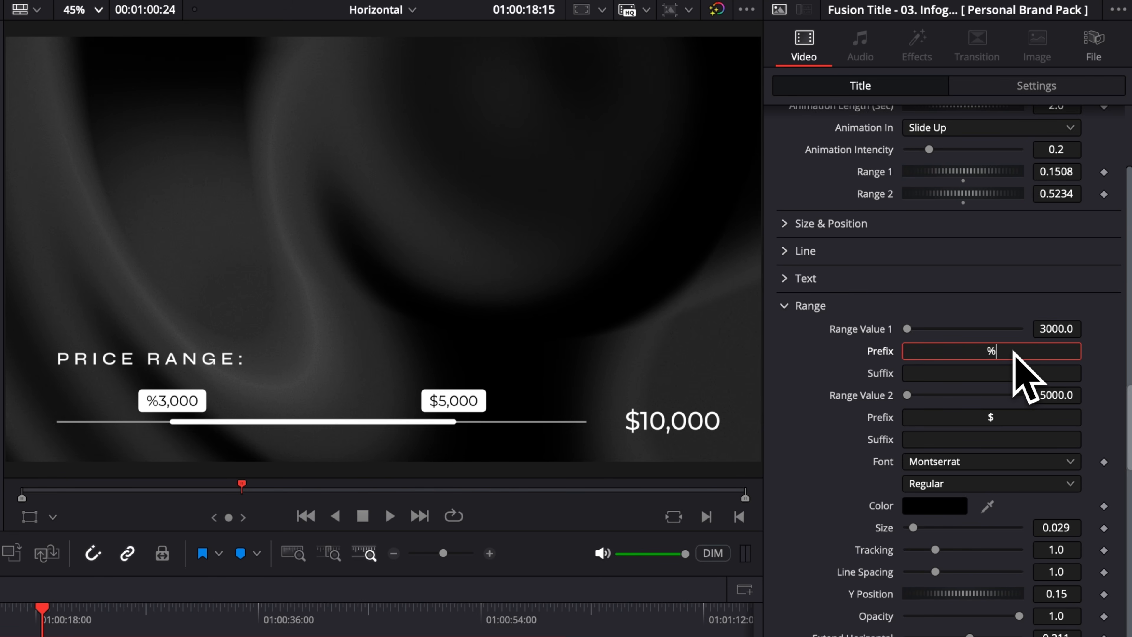
click(1008, 373)
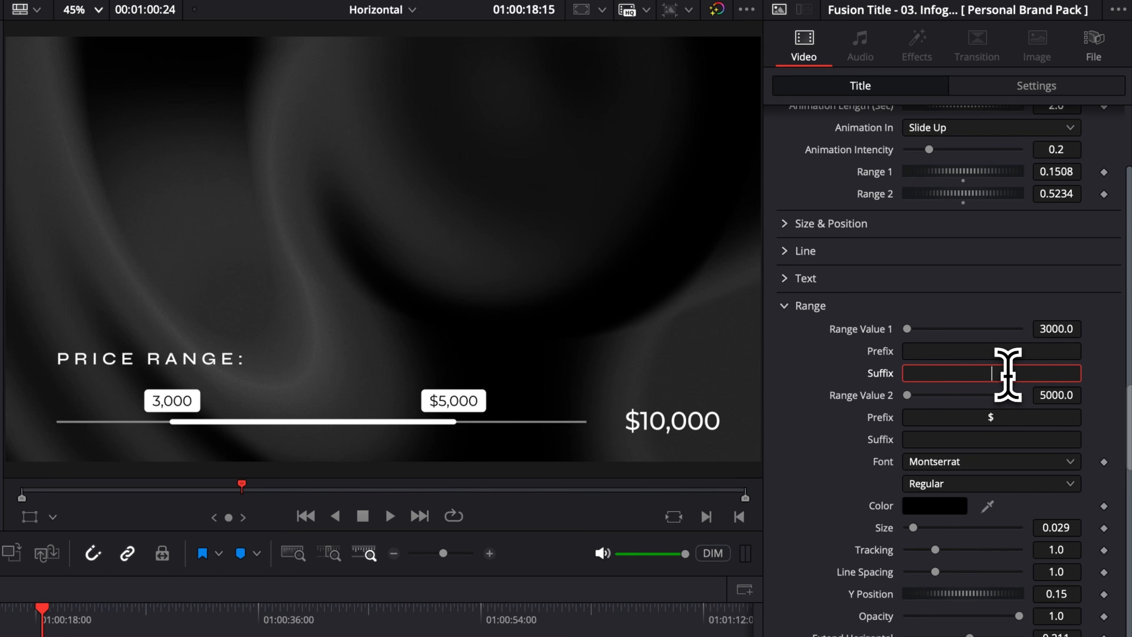
text(%)
click(1067, 328)
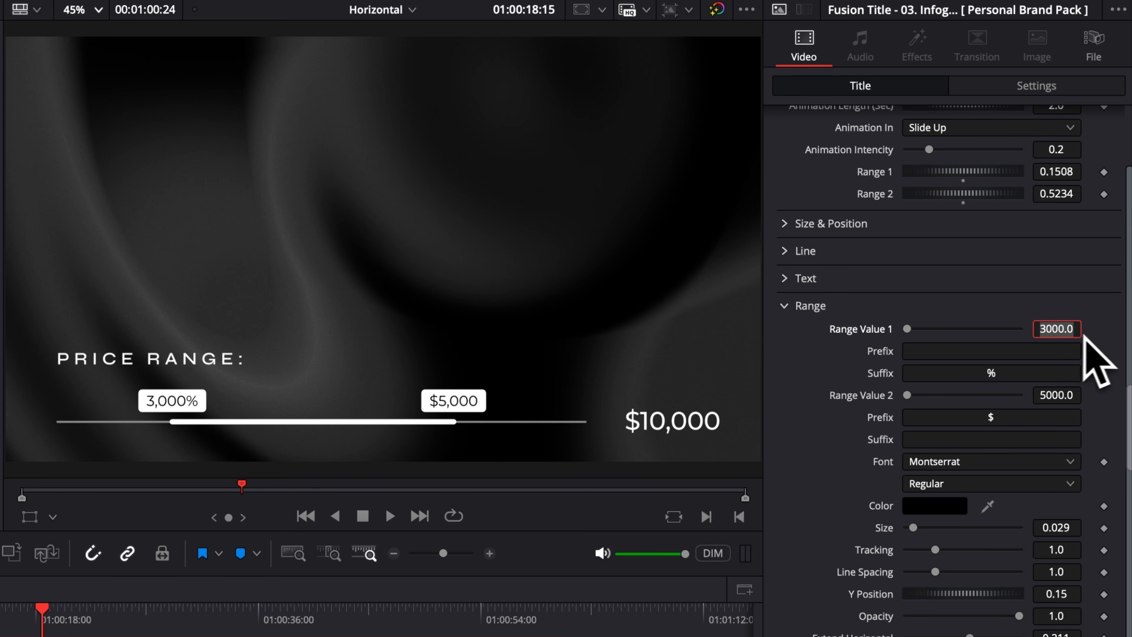
text(2500)
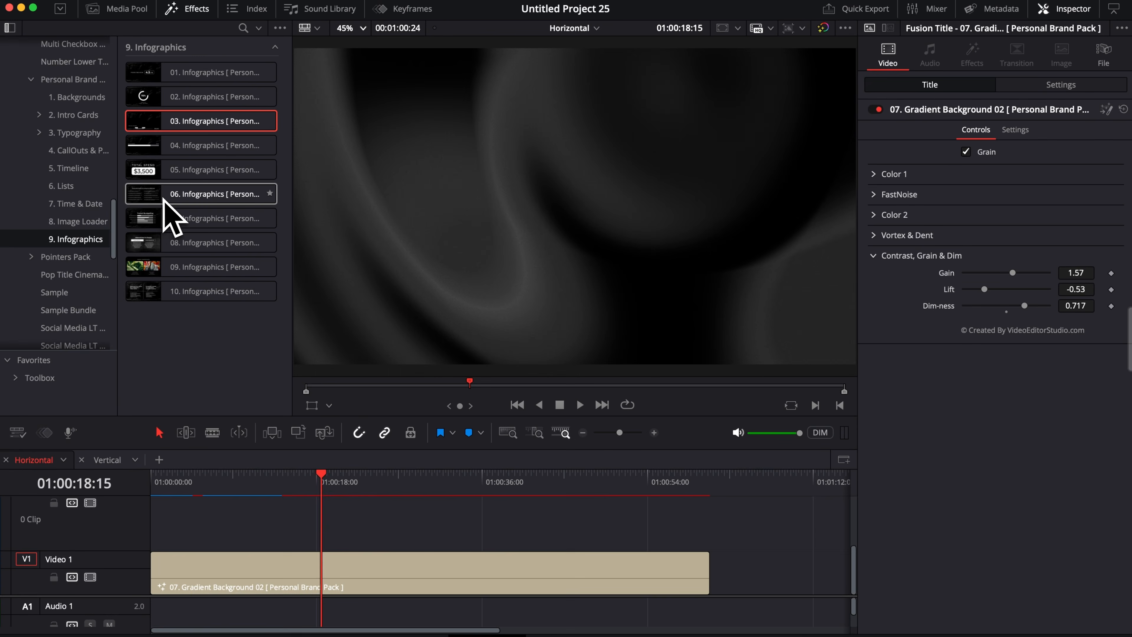
Step: Place the 06. Infographics title above the gradient background and show its settings with the playhead at 01:00:31:04
drag(158, 200, 606, 526)
click(375, 477)
click(437, 484)
click(443, 530)
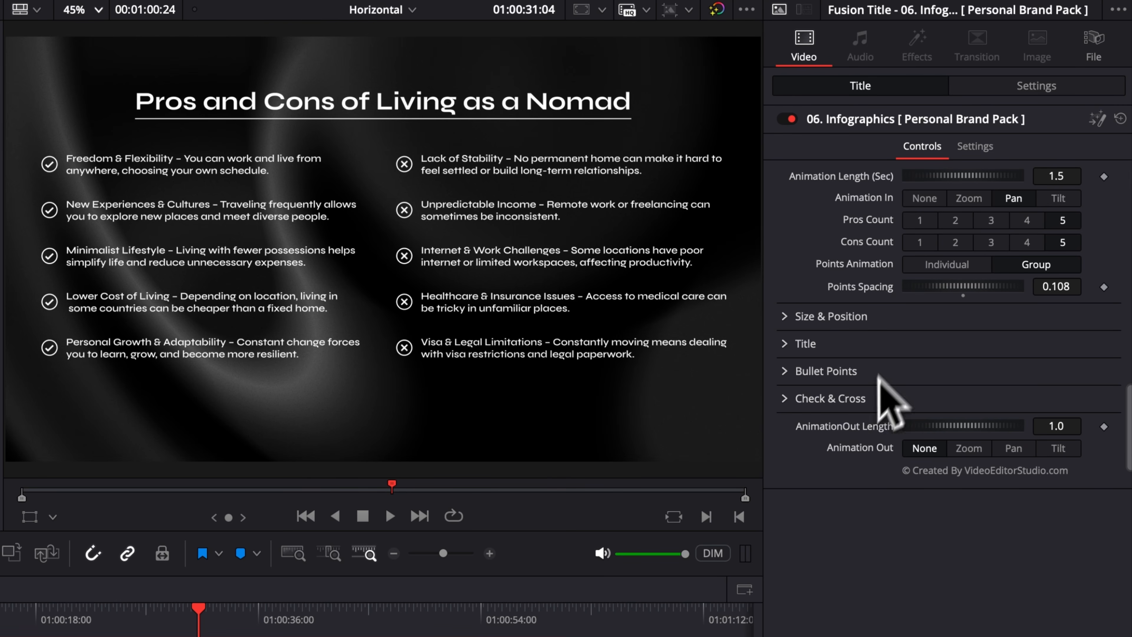
Step: Set the pros and cons title to 3 pros and 2 cons with Points Animation on Group
click(988, 220)
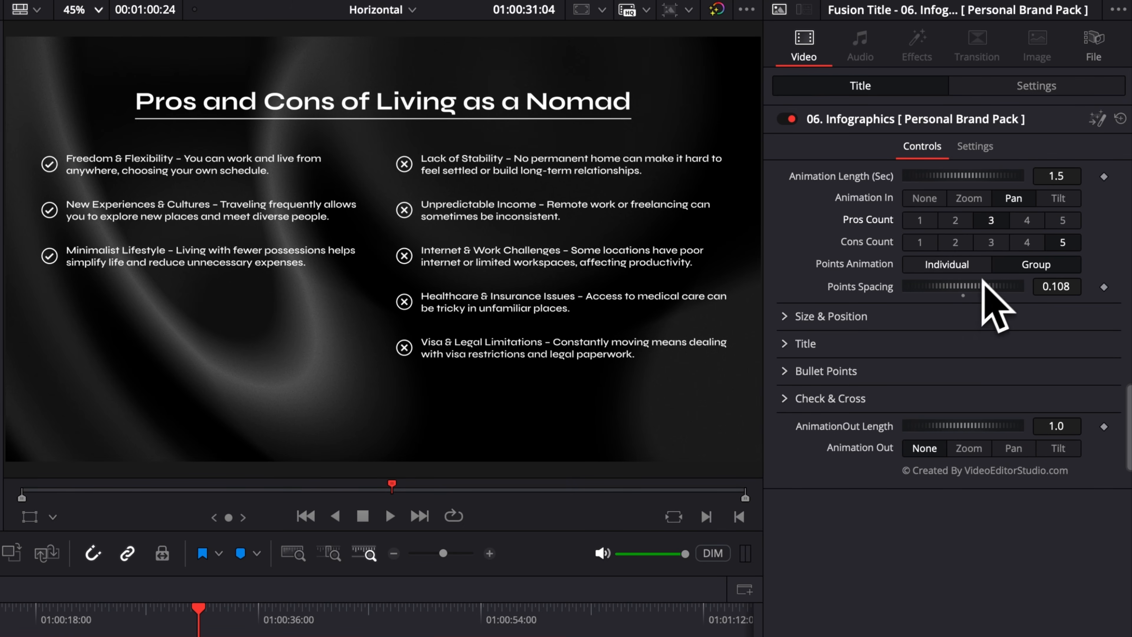
click(955, 242)
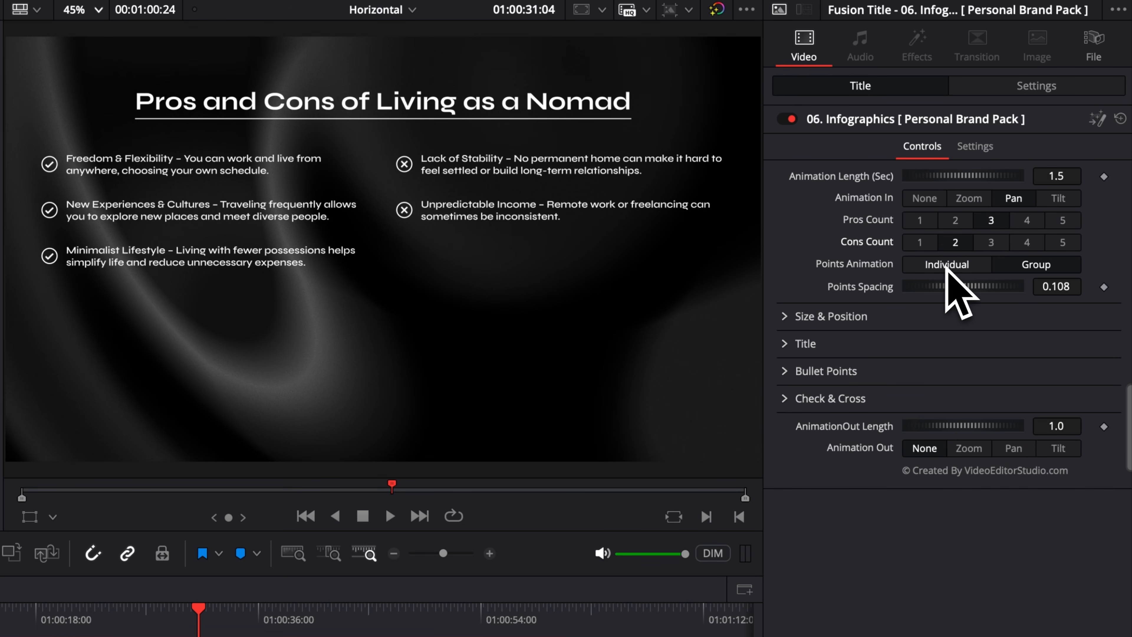
click(1008, 266)
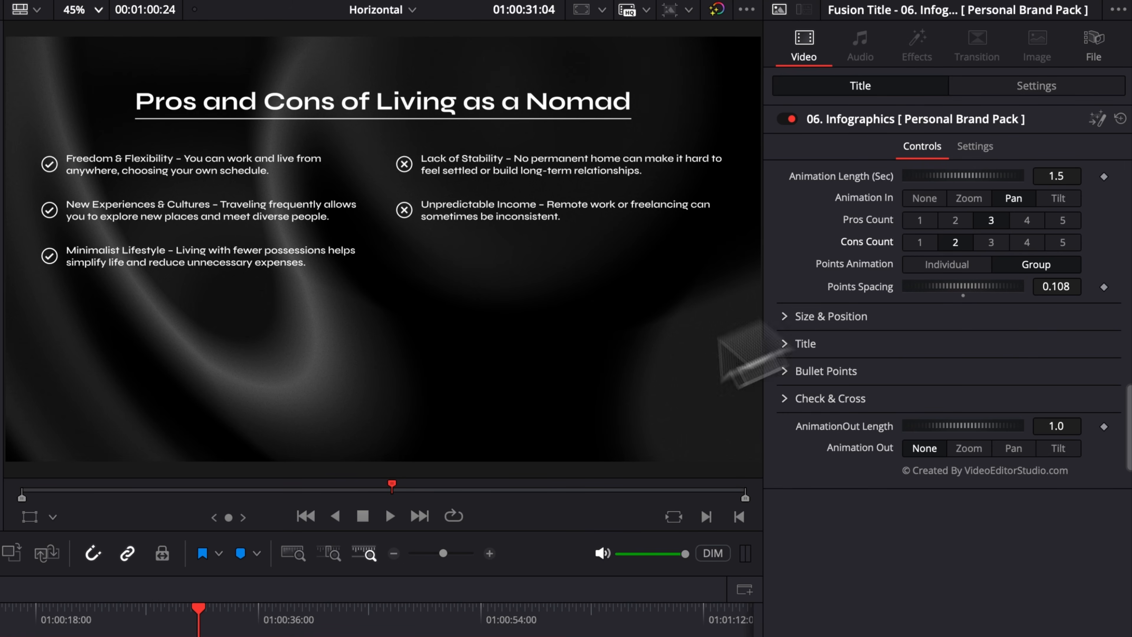
Step: Place the 07. Infographics title above the gradient background and change its heading to MONTHLY BUDGET at size 0.0525
drag(176, 220, 557, 533)
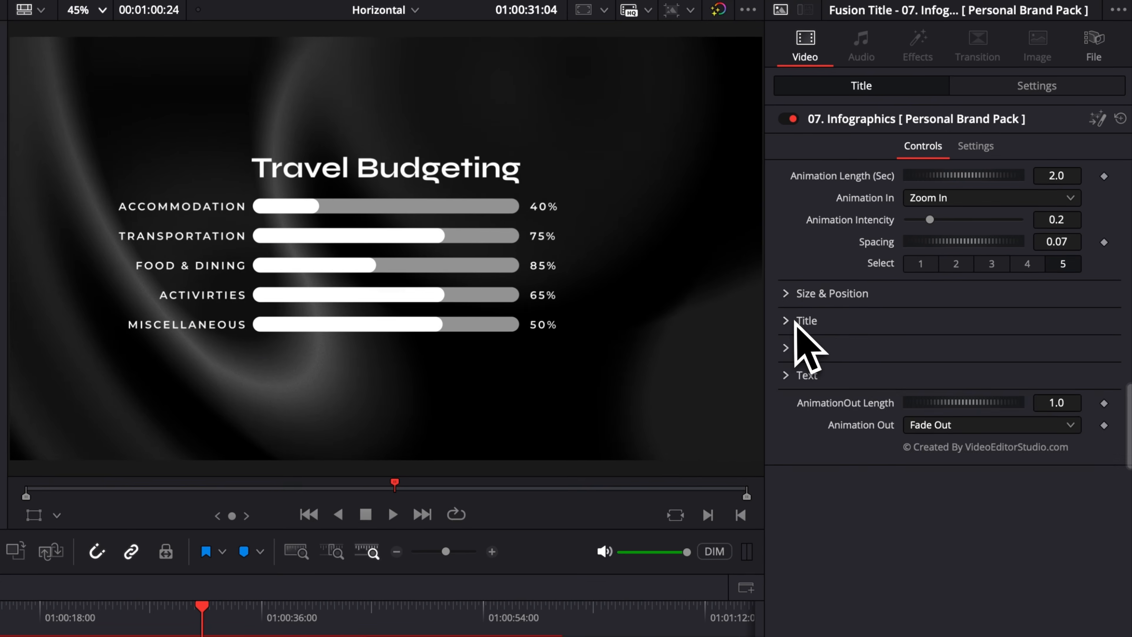
click(883, 261)
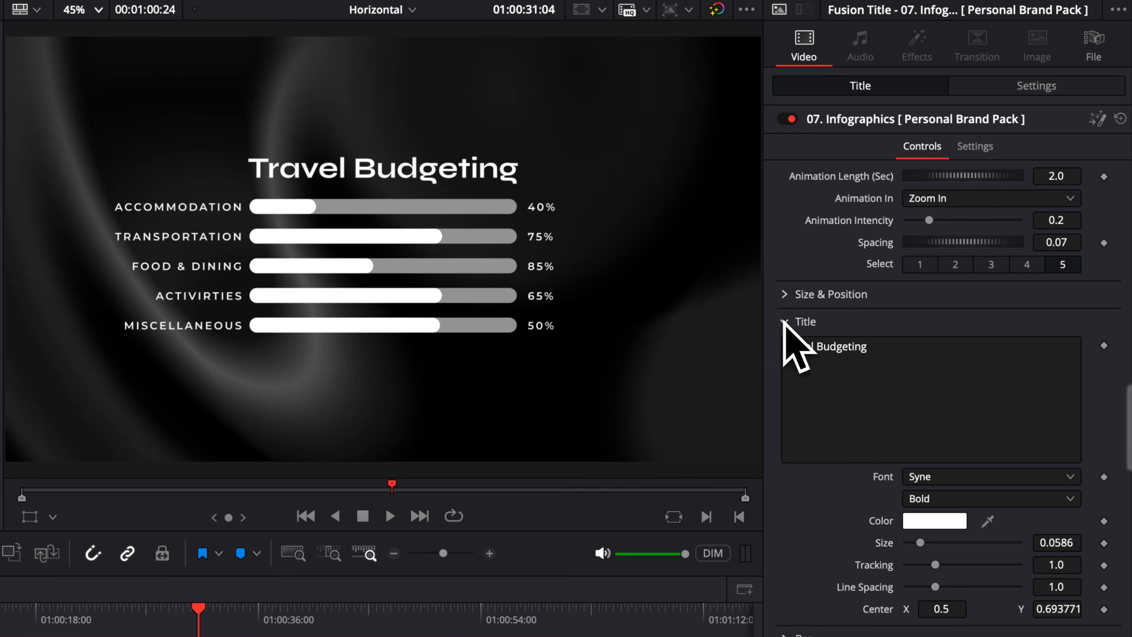
click(978, 286)
drag(925, 355, 609, 351)
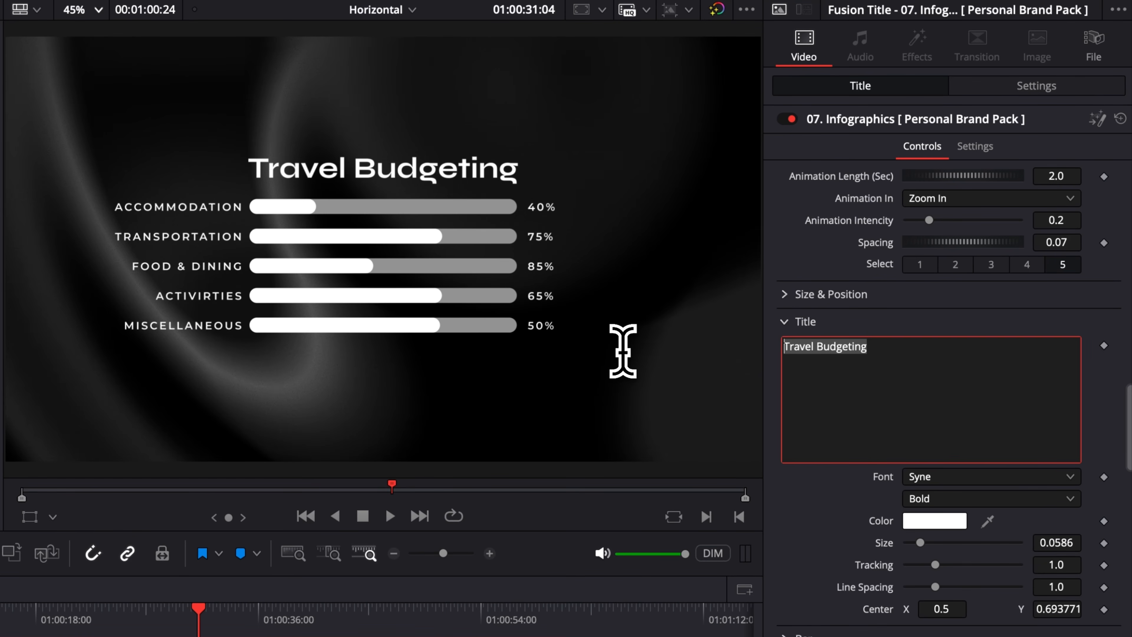
text(MONT)
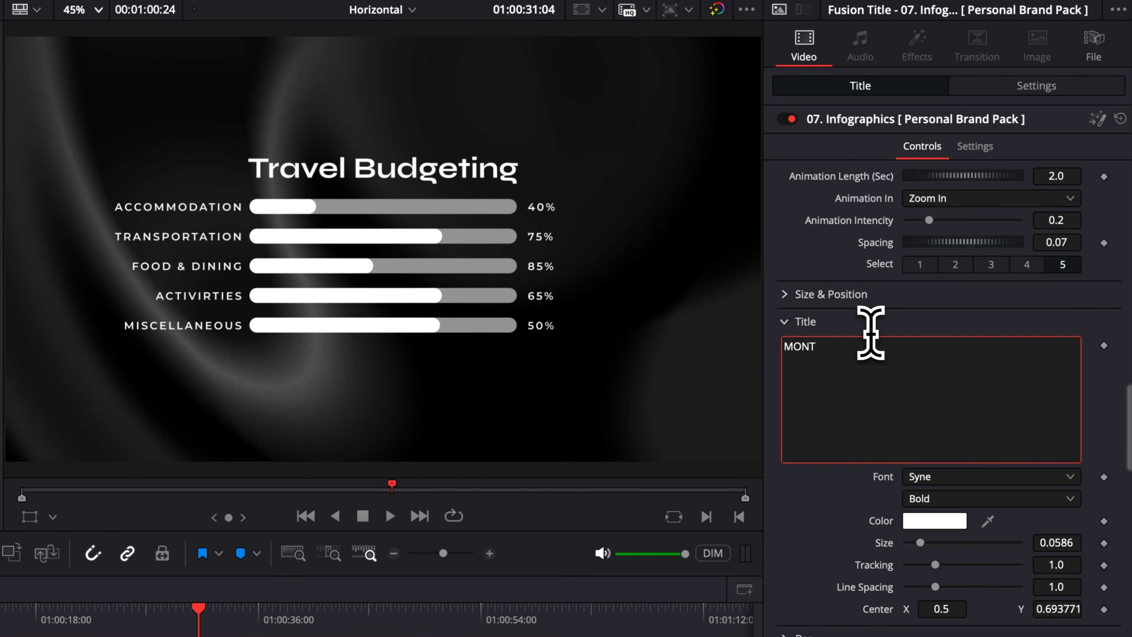
text(HLY BUDGET)
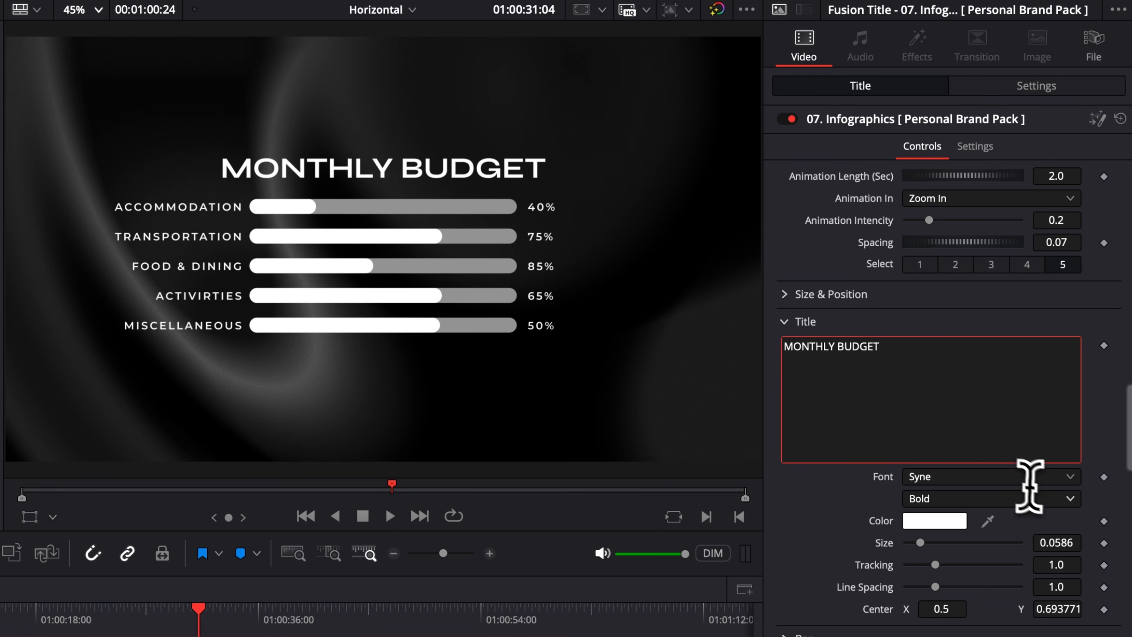
drag(1069, 541, 1052, 541)
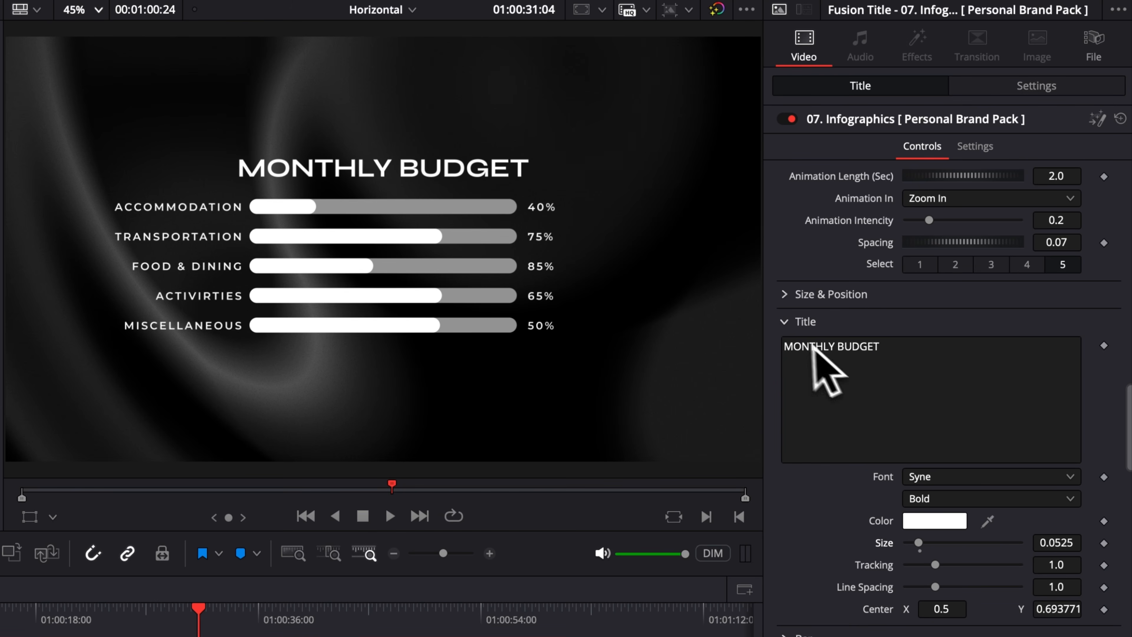
Step: Change the first bar's label to Food and its value to 3000$, keeping the tab spacing between them
click(785, 321)
click(785, 348)
click(785, 349)
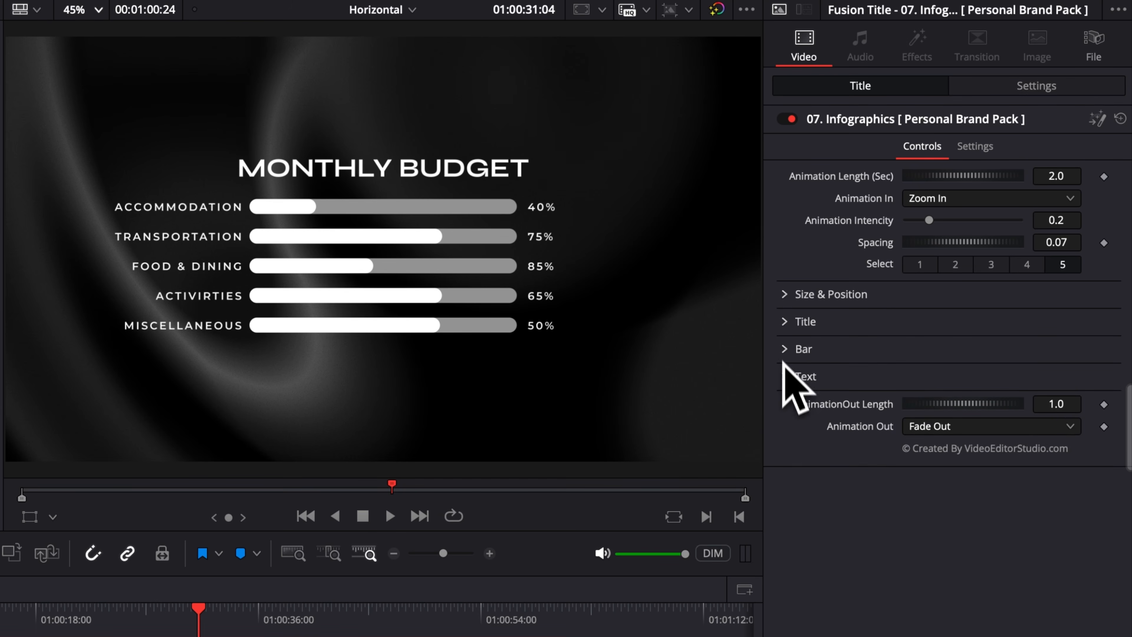
click(785, 376)
click(878, 402)
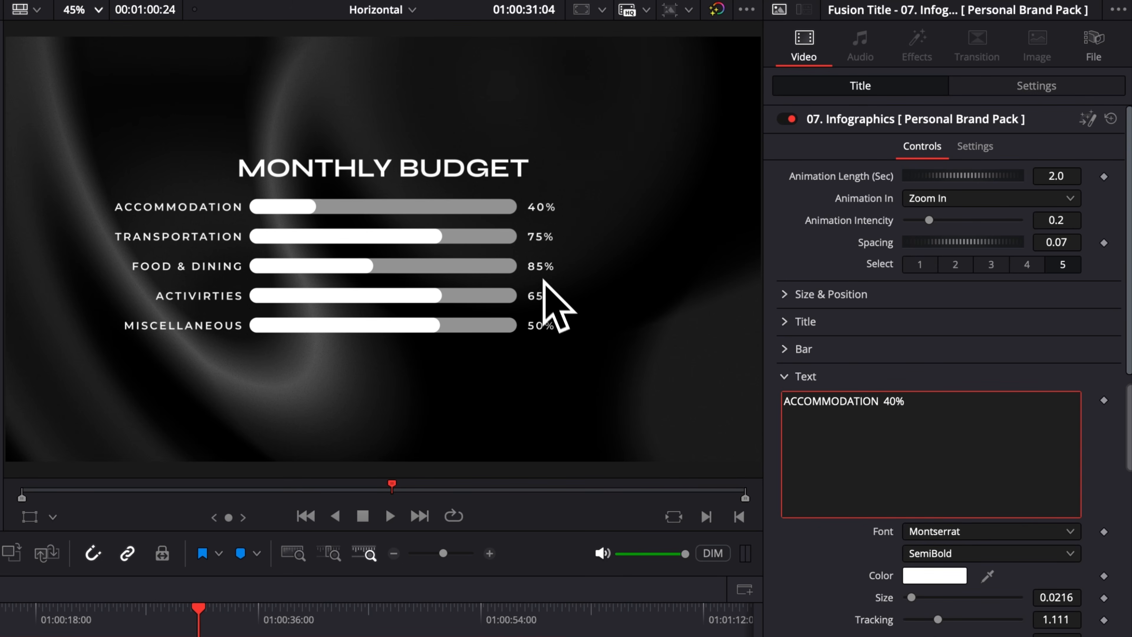
click(909, 402)
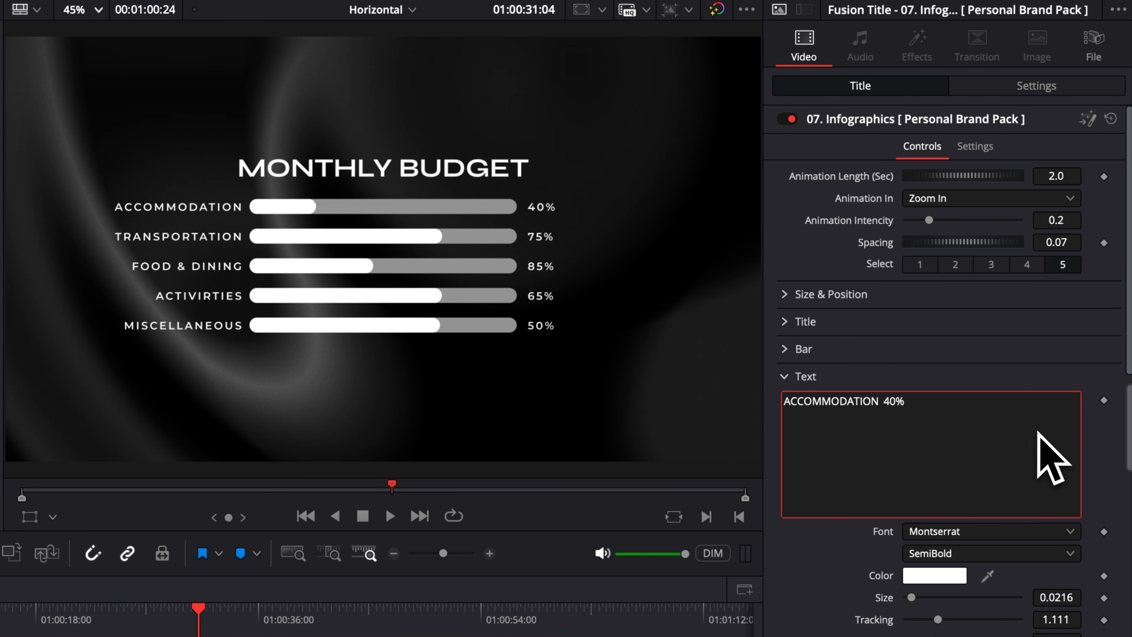
text(3000$)
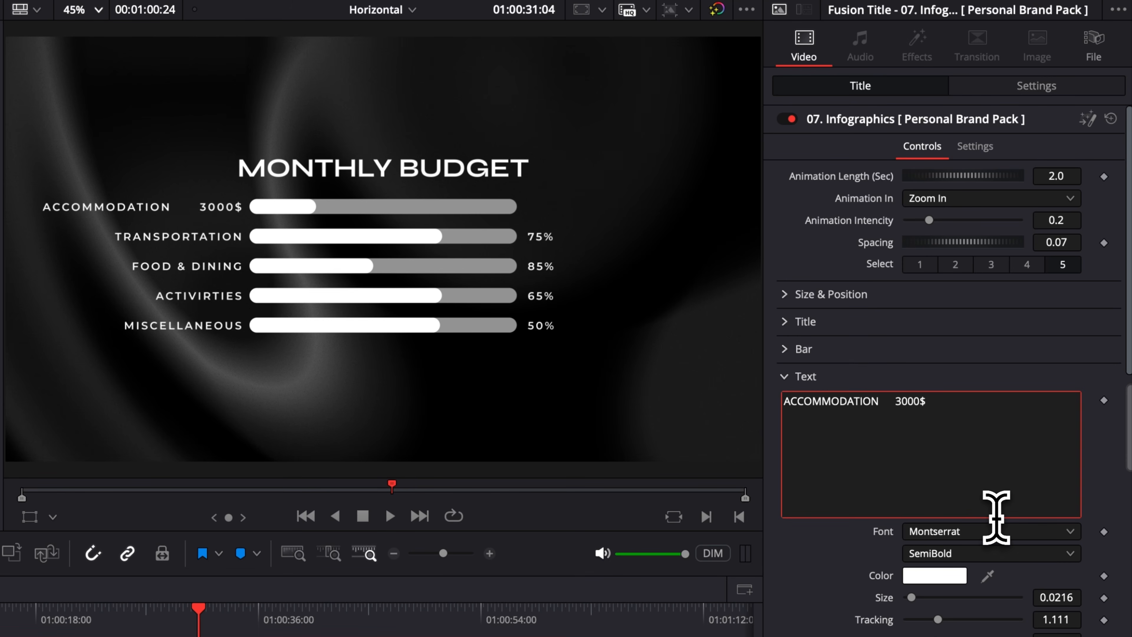
drag(904, 401, 942, 403)
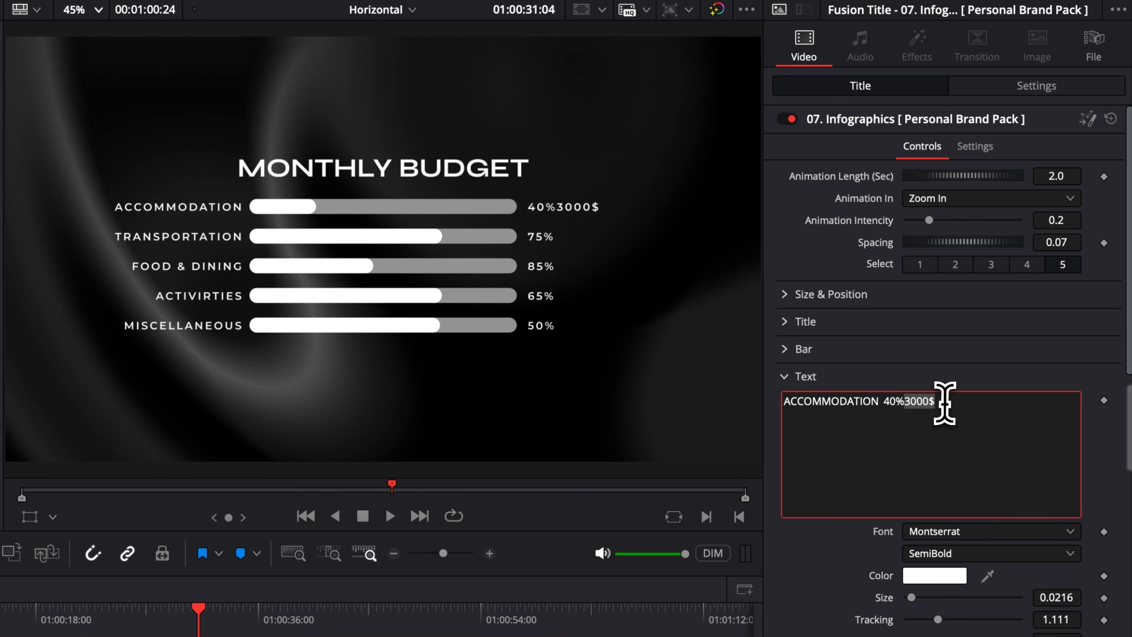
key(Left)
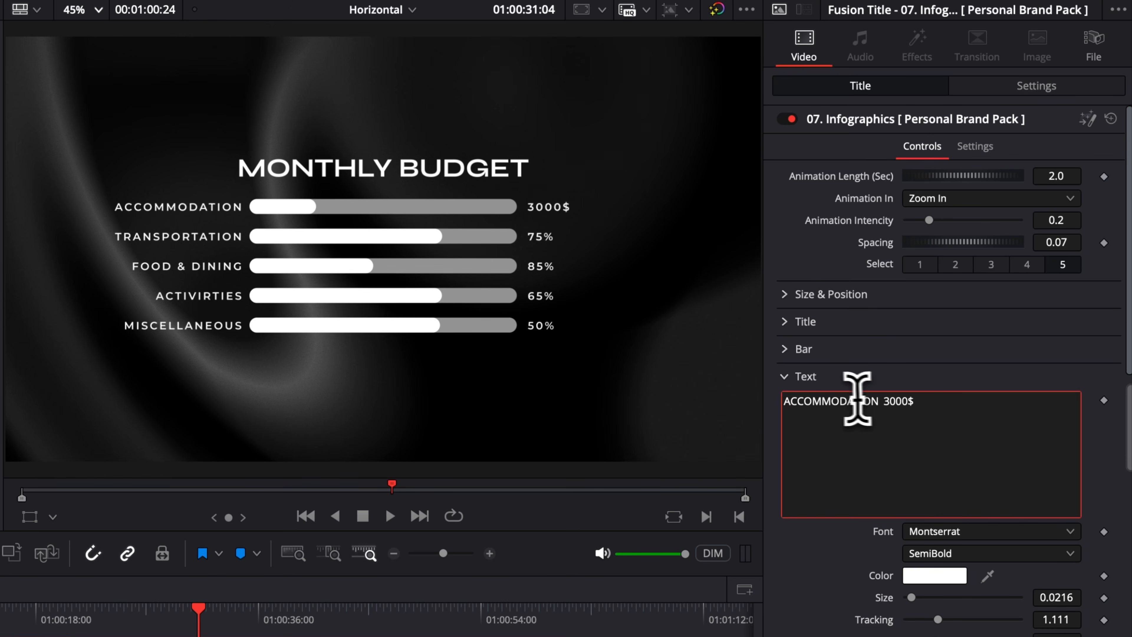
drag(879, 403, 722, 397)
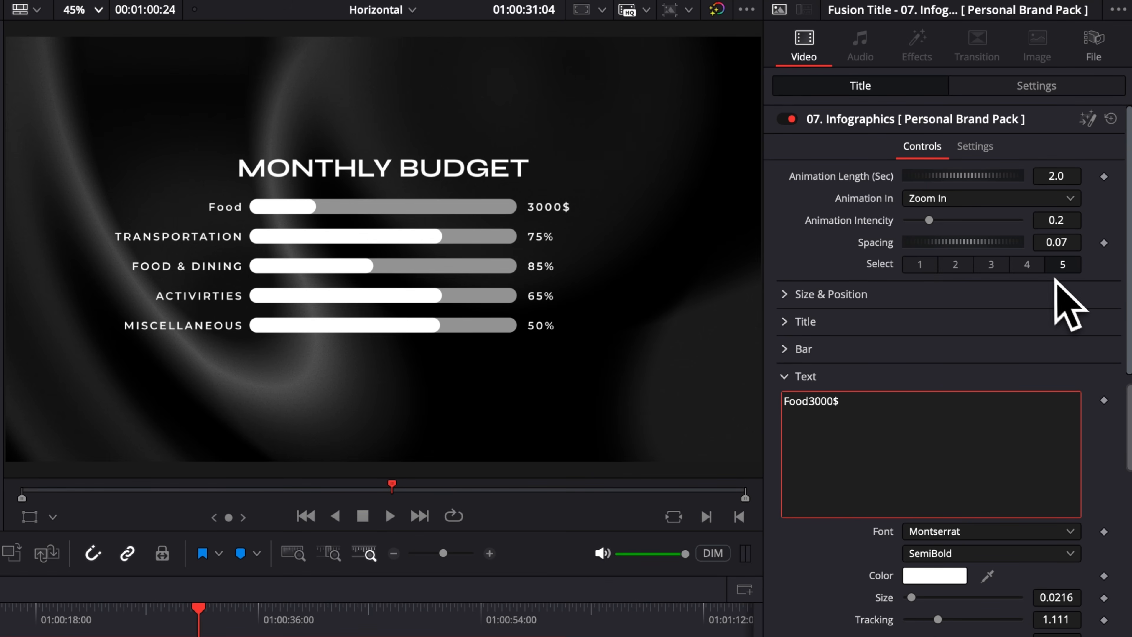
Step: Try showing only 3 bars and return the bar count to 5
click(997, 267)
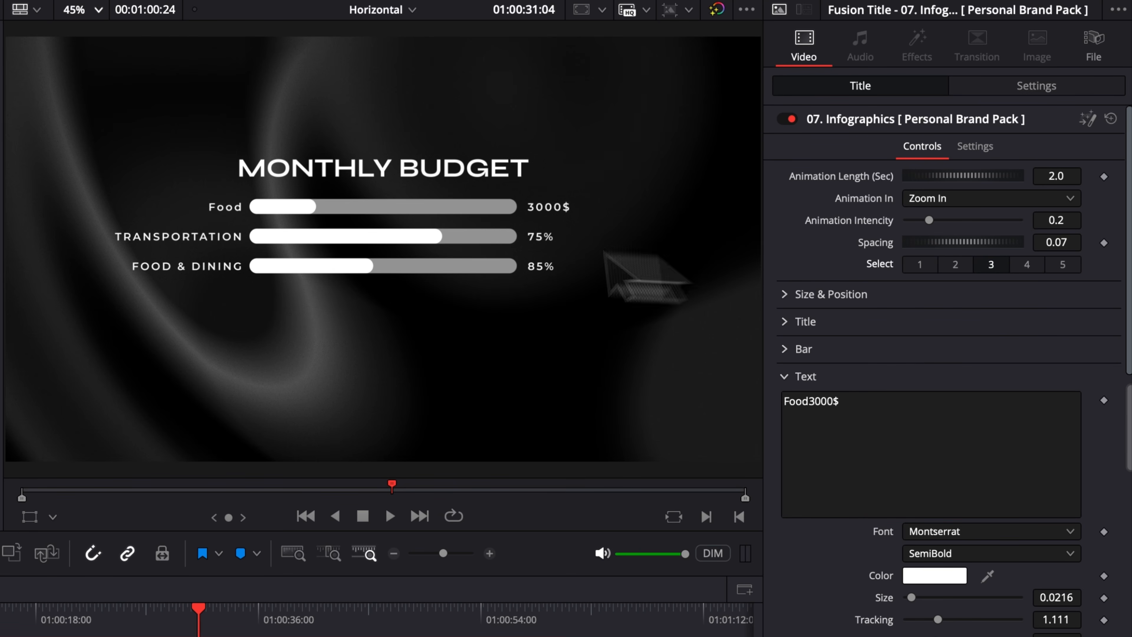
click(1062, 264)
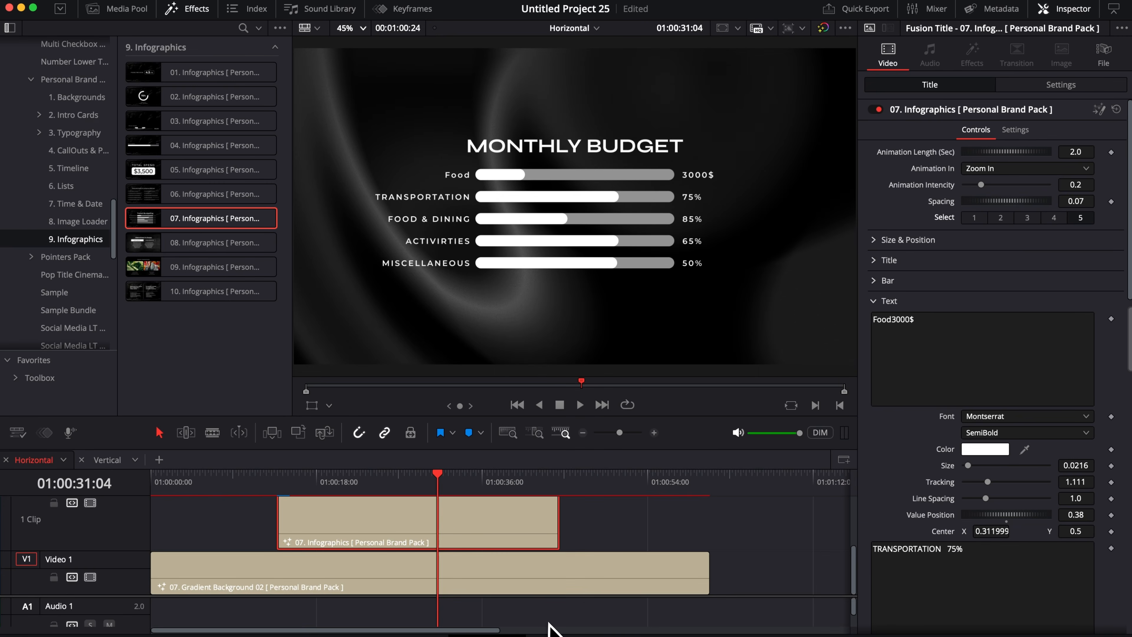
Step: Duplicate the 07. Infographics title onto the track above and clear the copy's heading text
scroll(326, 587, up, 2)
drag(325, 536, 326, 513)
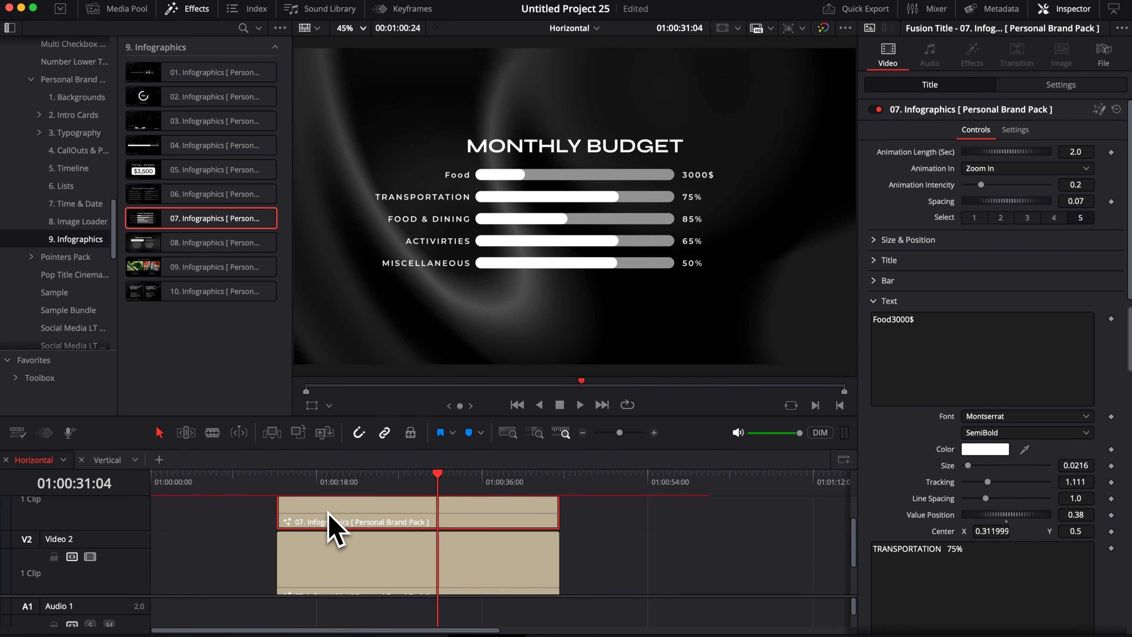
click(395, 476)
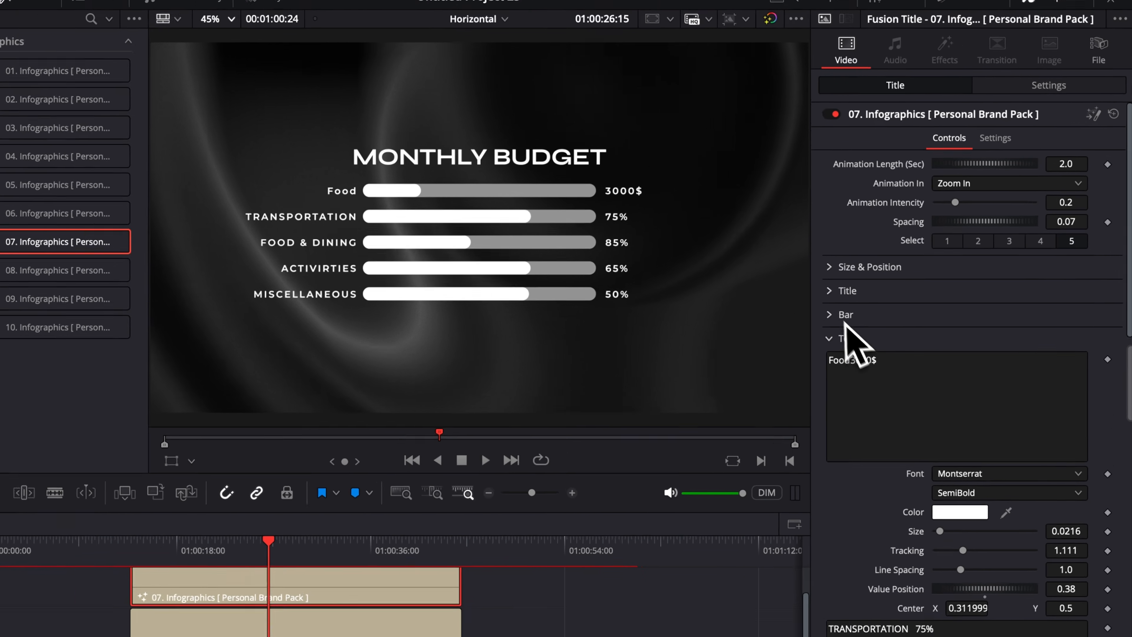
click(884, 260)
drag(945, 279, 837, 280)
key(BackSpace)
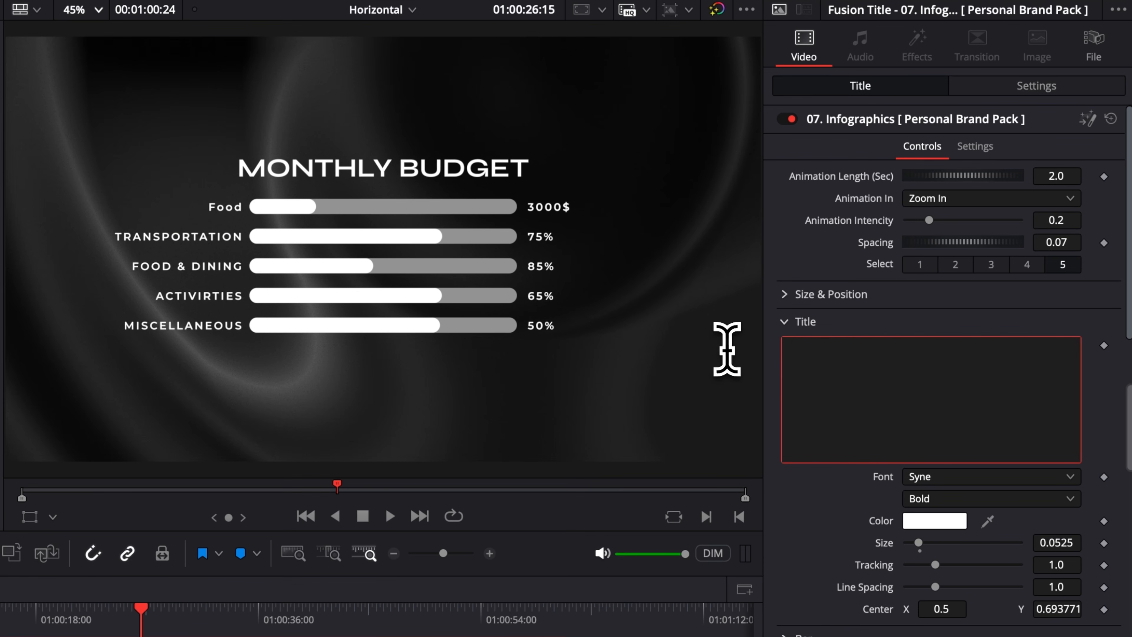
Step: Stack the two bar lists by setting Center Y to 0.289 for the copy and 0.628 for the original title
click(800, 322)
click(800, 294)
drag(1056, 318, 984, 317)
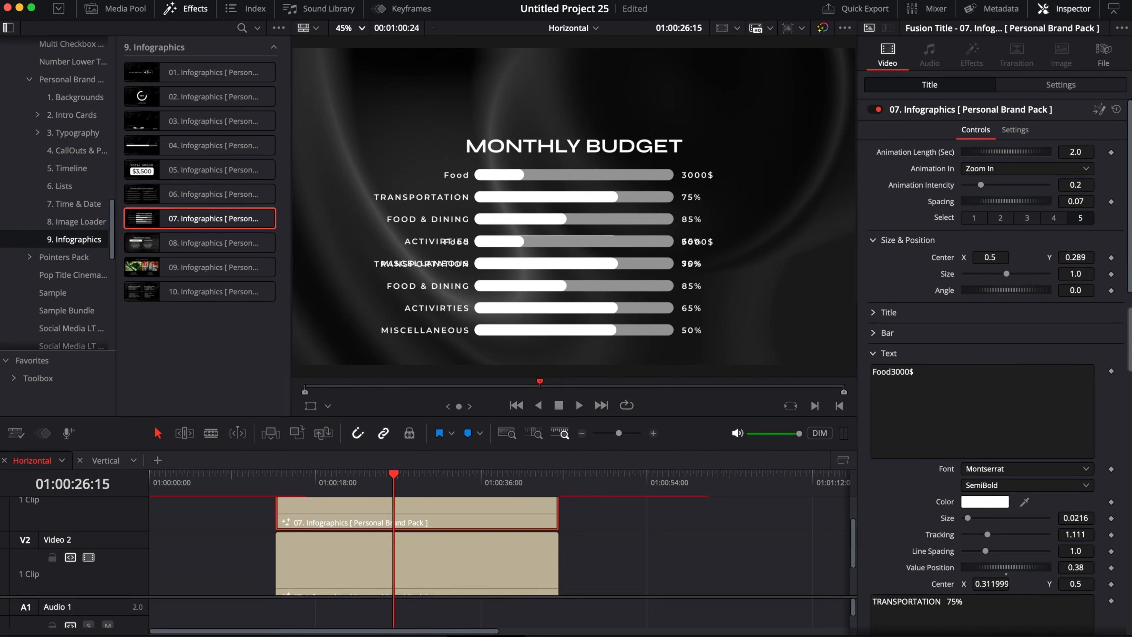
click(462, 585)
click(894, 241)
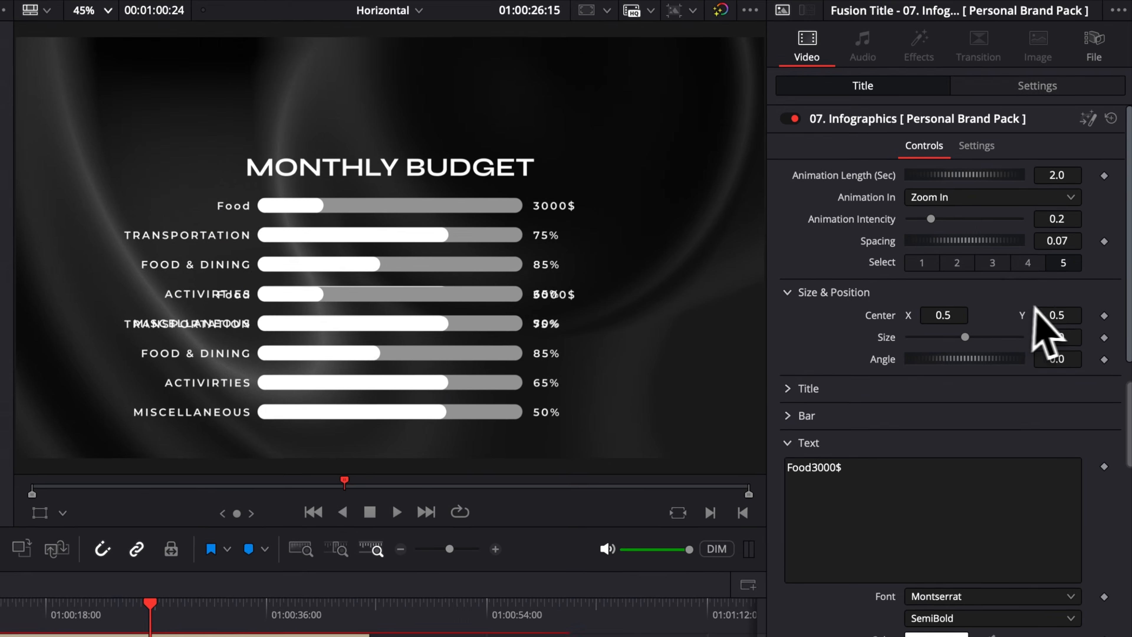
drag(1074, 257, 1114, 257)
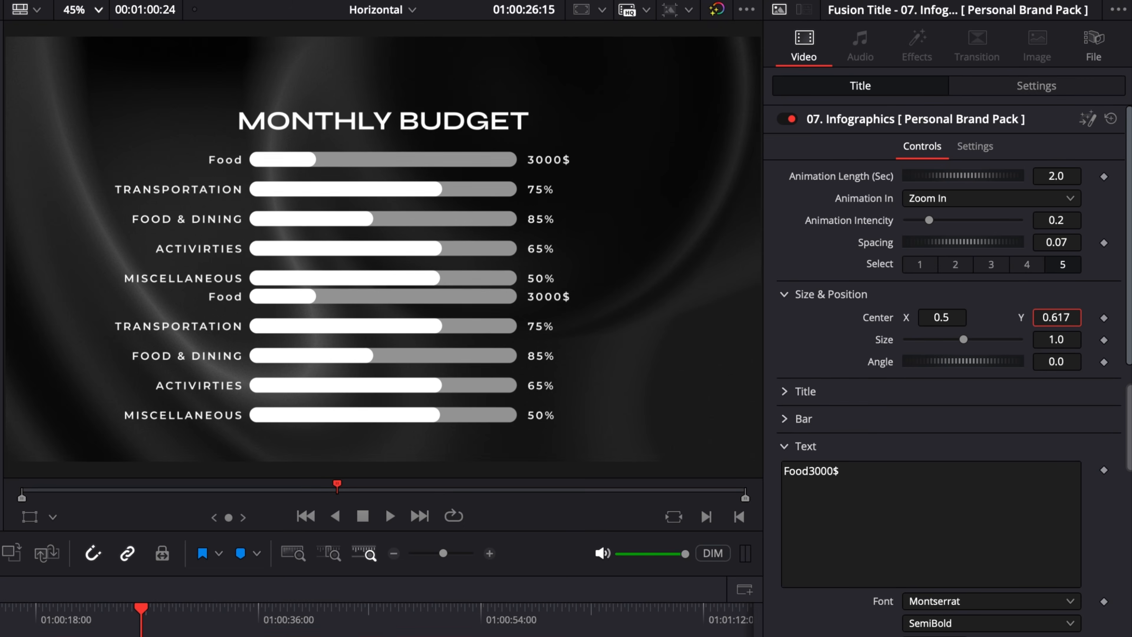
drag(1057, 318, 1081, 317)
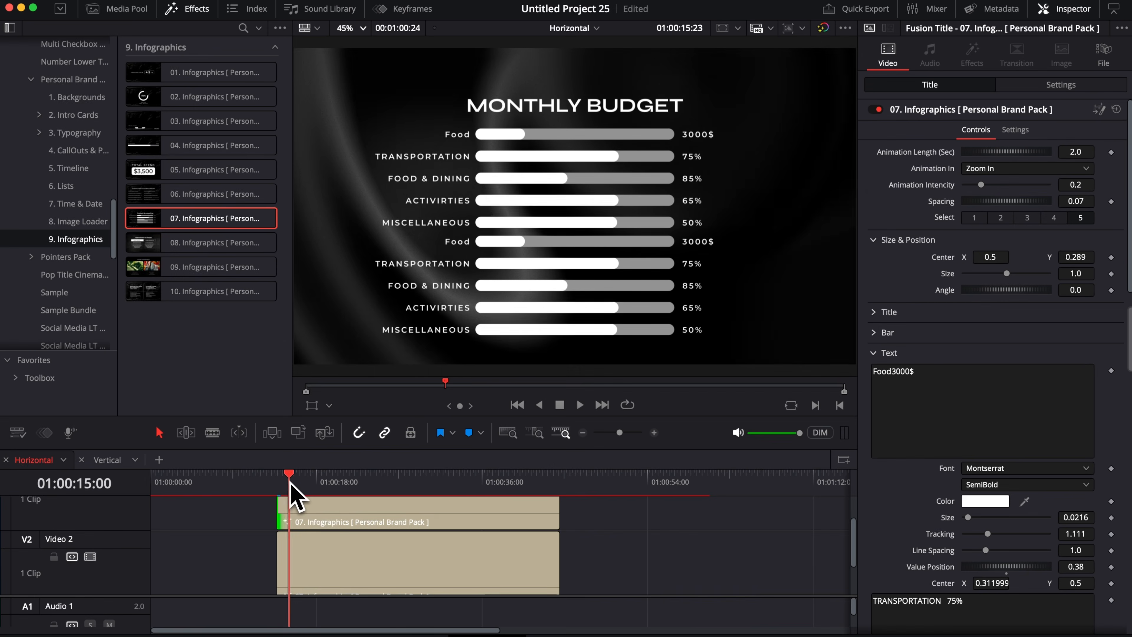
Step: Play back the intro animation of the stacked bar titles from near their start
mouse_move(290, 481)
mouse_down()
mouse_move(421, 480)
mouse_move(285, 482)
mouse_up()
key(space)
key(space)
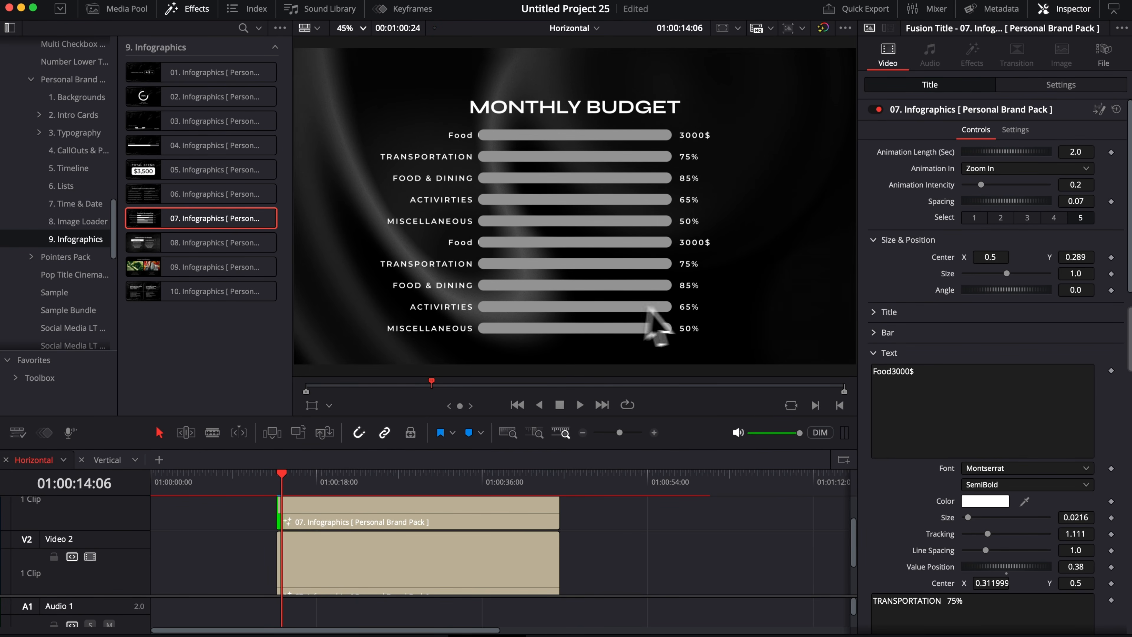
Step: Set Animation In to Slide Down for both 07. Infographics titles and play back their intro
click(314, 526)
click(1021, 169)
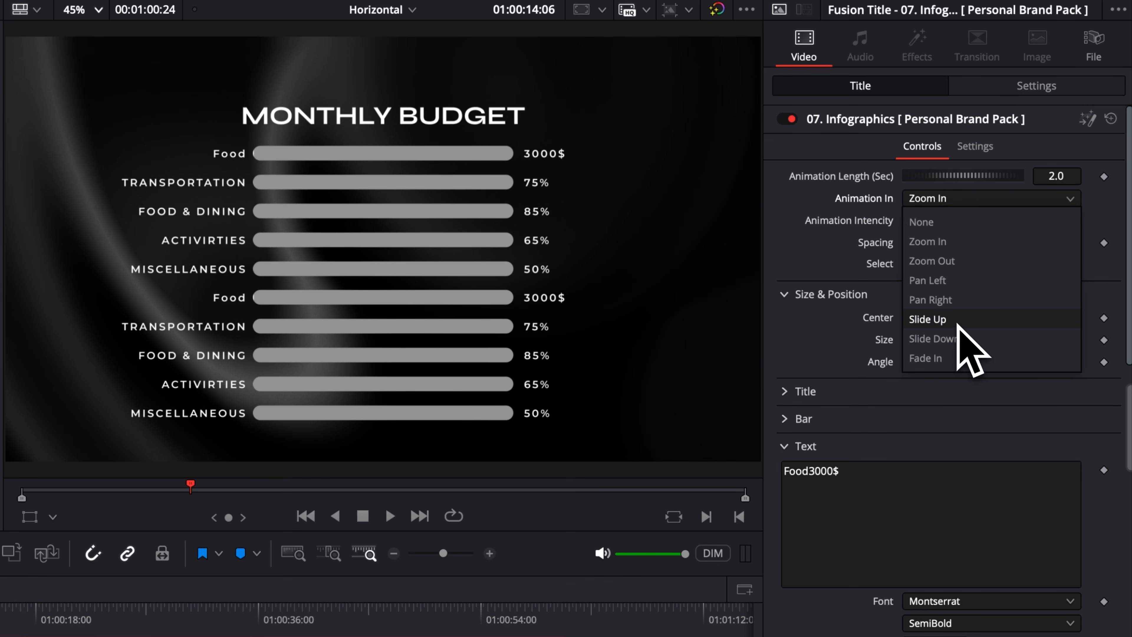
click(918, 338)
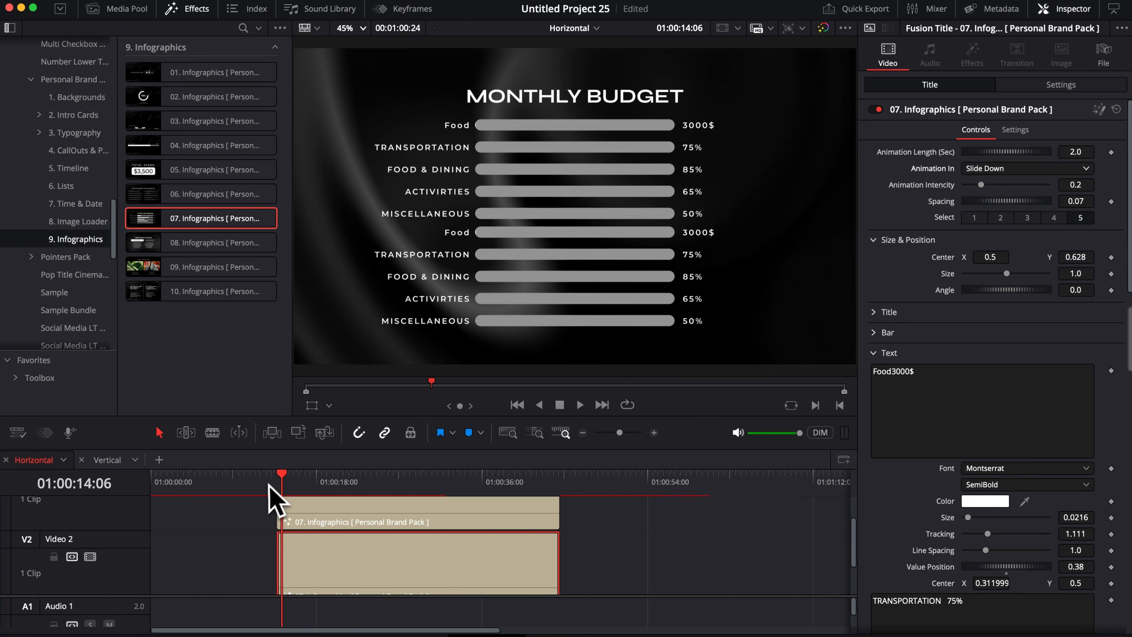
key(space)
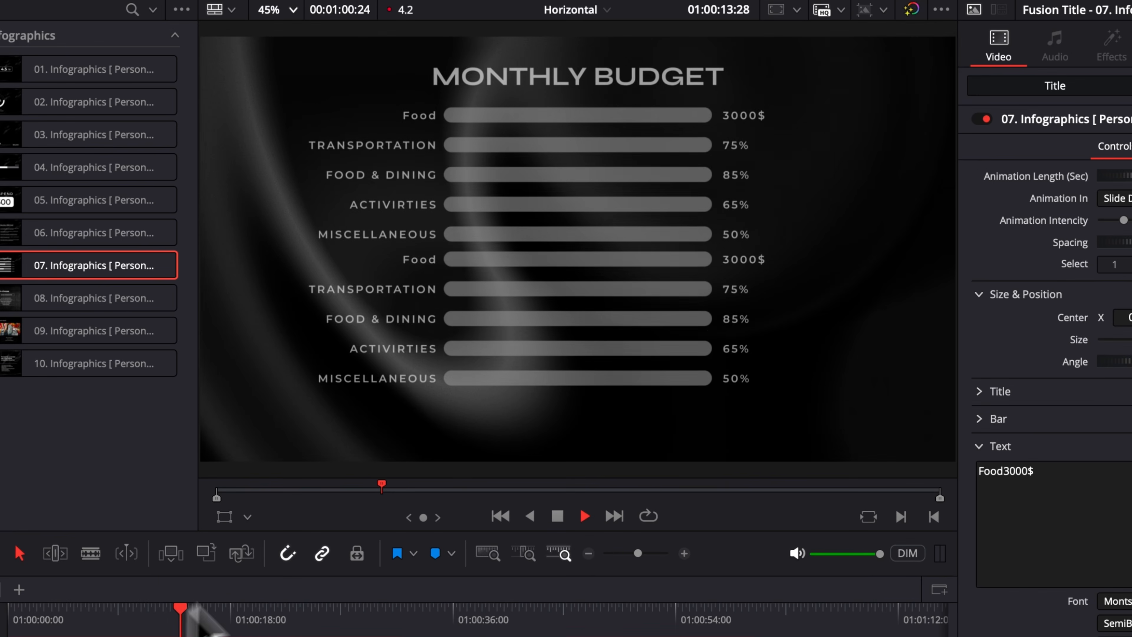